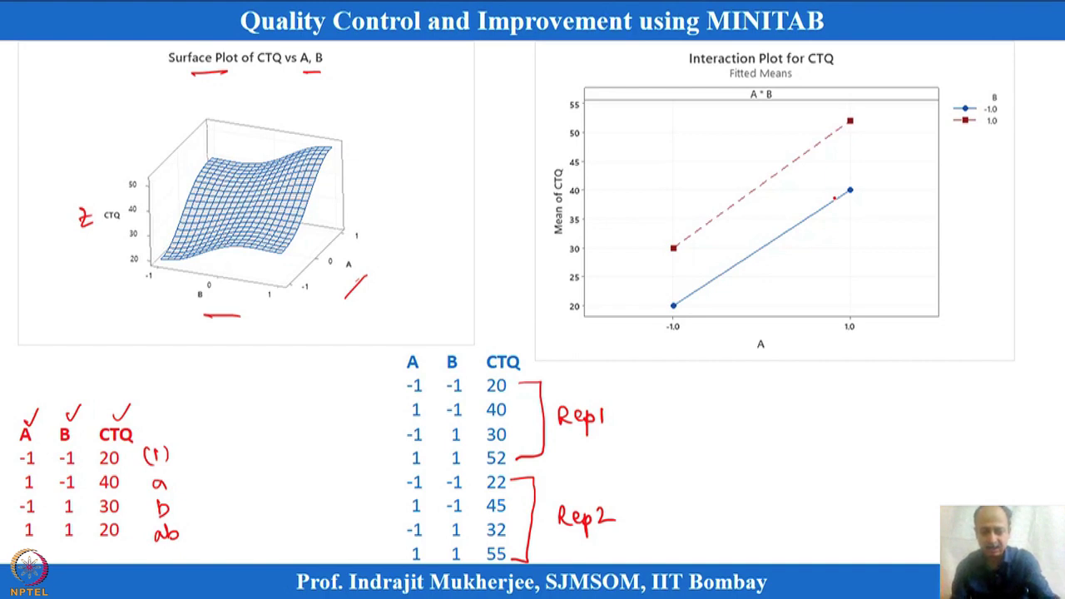
- End the slide show without keeping the ink annotations and switch to the untitled Minitab project
{"action": "key", "text": "Escape"}
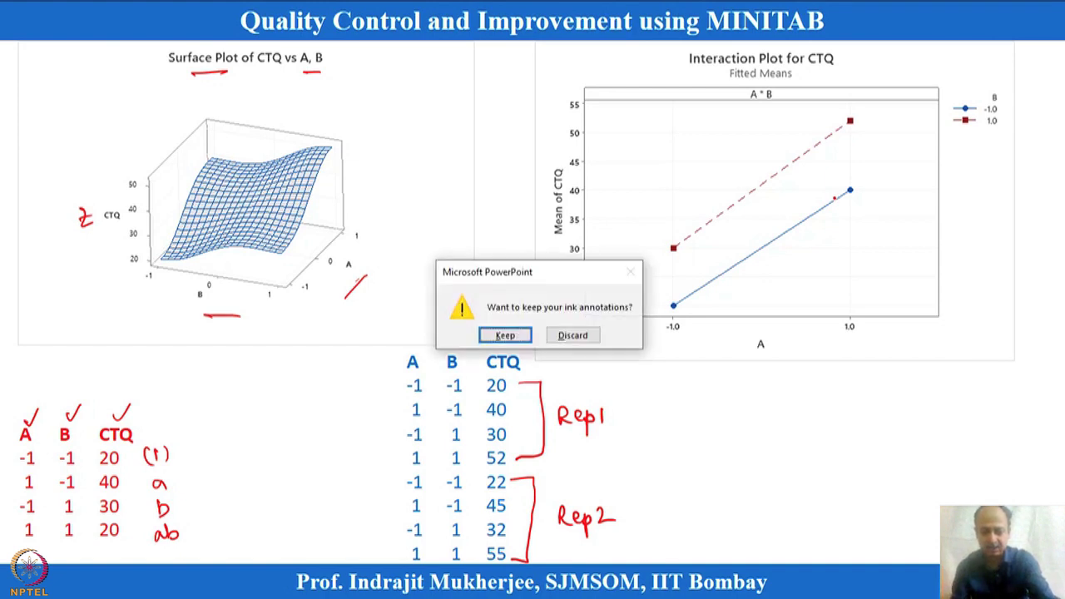
{"action": "left_click", "coordinate": [585, 342]}
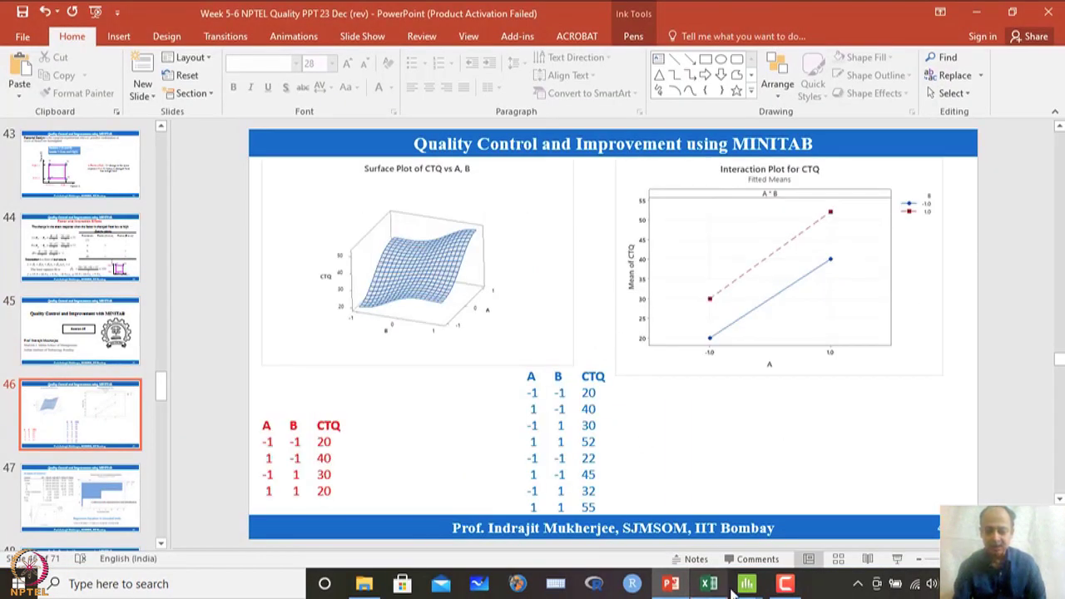
{"action": "mouse_move", "coordinate": [743, 587]}
{"action": "left_click", "coordinate": [899, 510]}
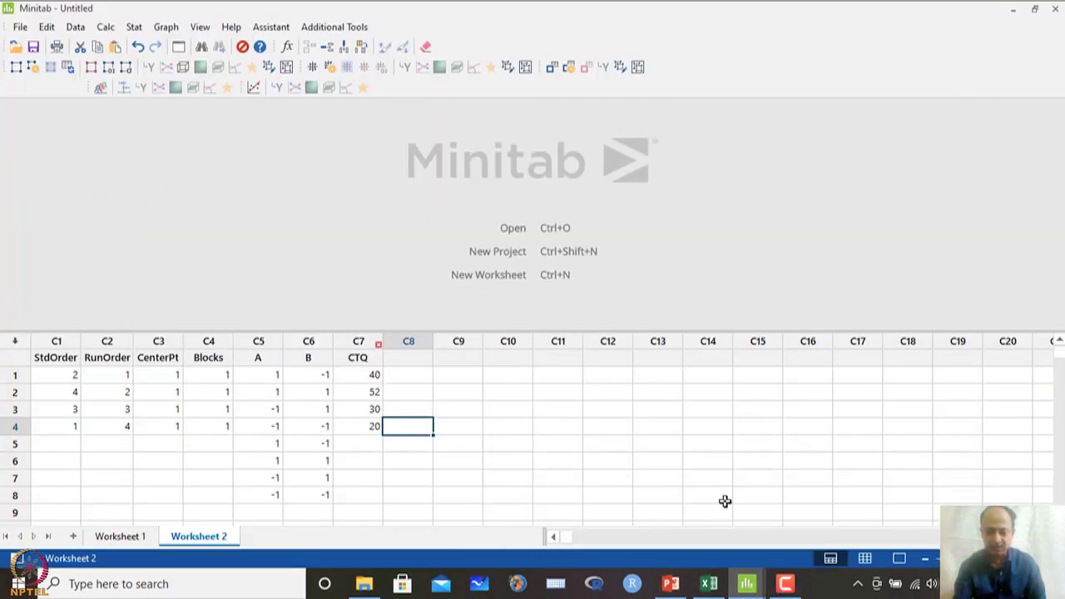
- Clear all data from columns C1 through C7 of Worksheet 2
{"action": "left_click", "coordinate": [371, 444]}
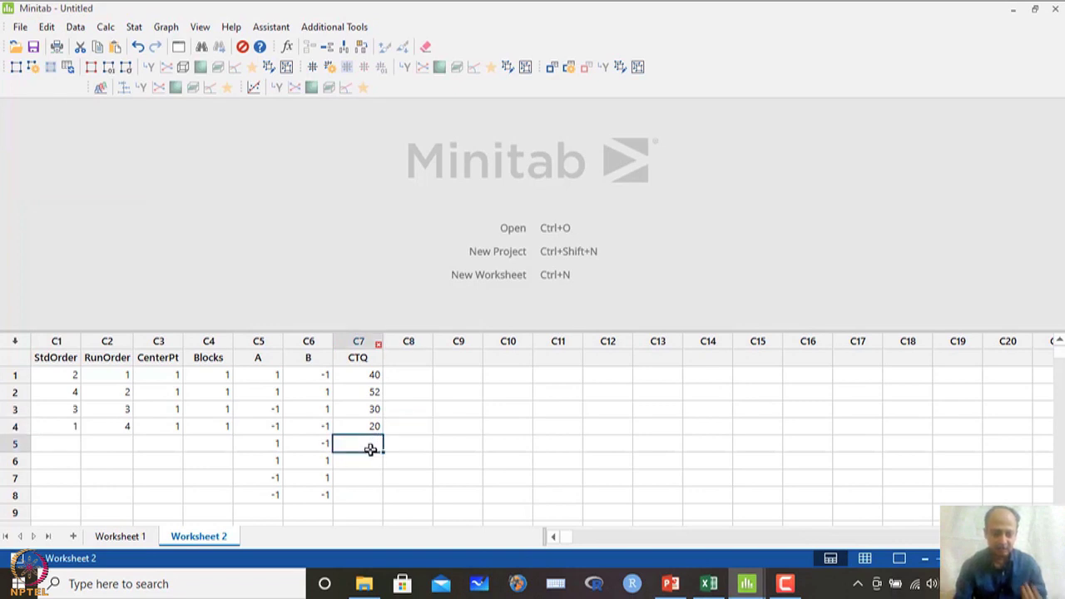
{"action": "left_click_drag", "start_coordinate": [372, 378], "coordinate": [343, 504]}
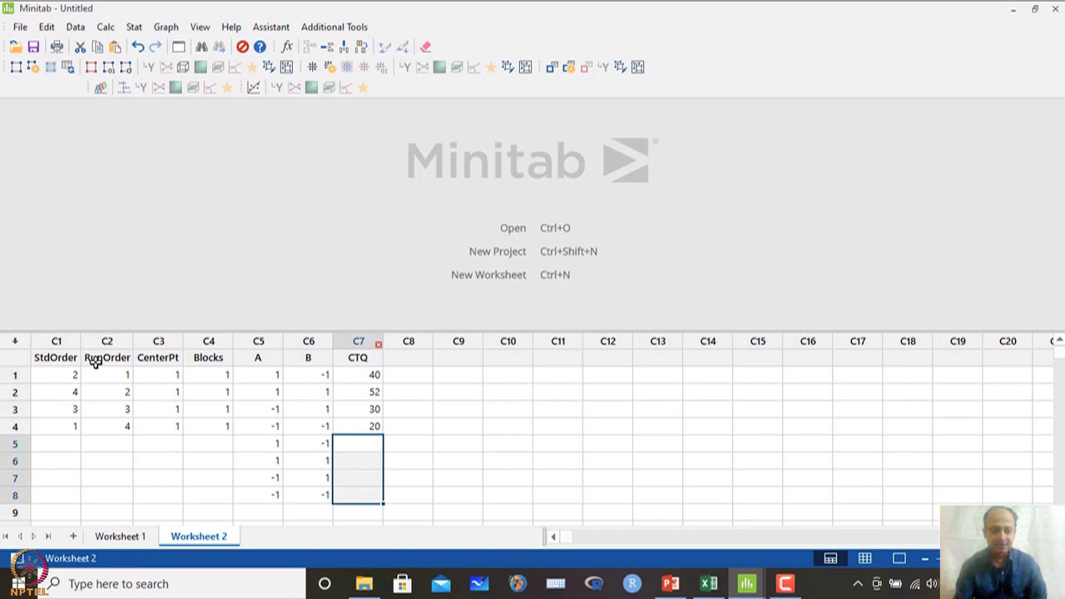
{"action": "left_click_drag", "start_coordinate": [52, 346], "coordinate": [370, 351]}
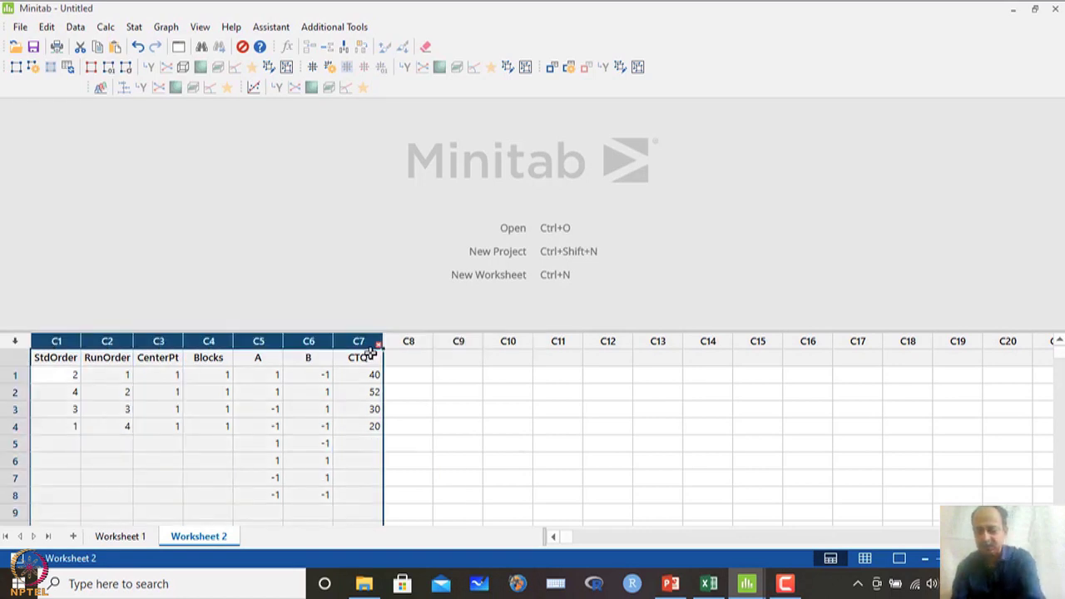
{"action": "key", "text": "Delete"}
{"action": "left_click", "coordinate": [353, 389]}
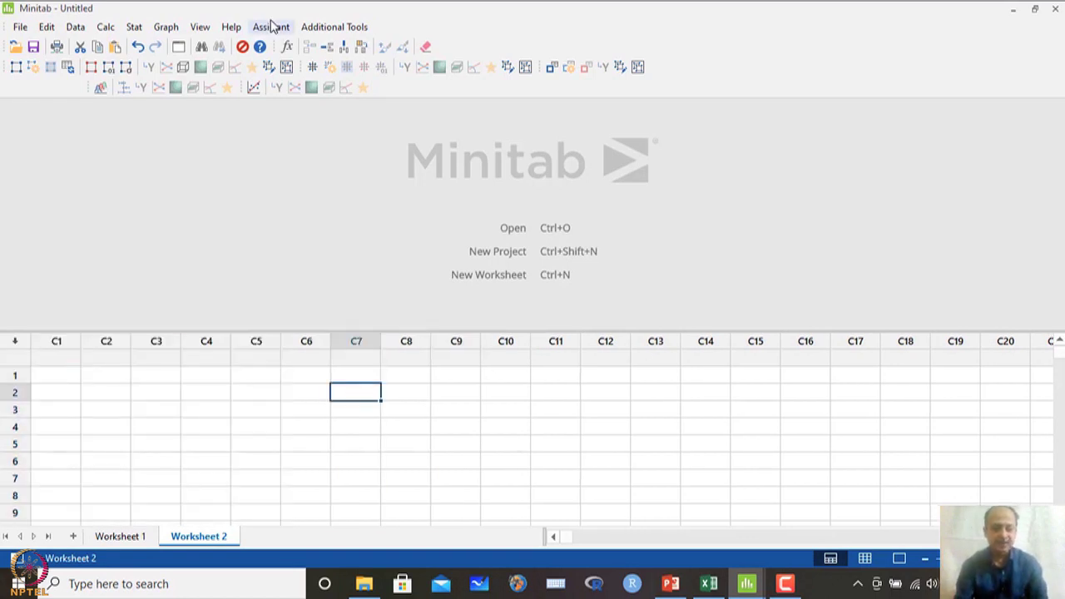
- Start creating a 2-level factorial design with default generators and set the number of factors to 2
{"action": "left_click", "coordinate": [134, 26]}
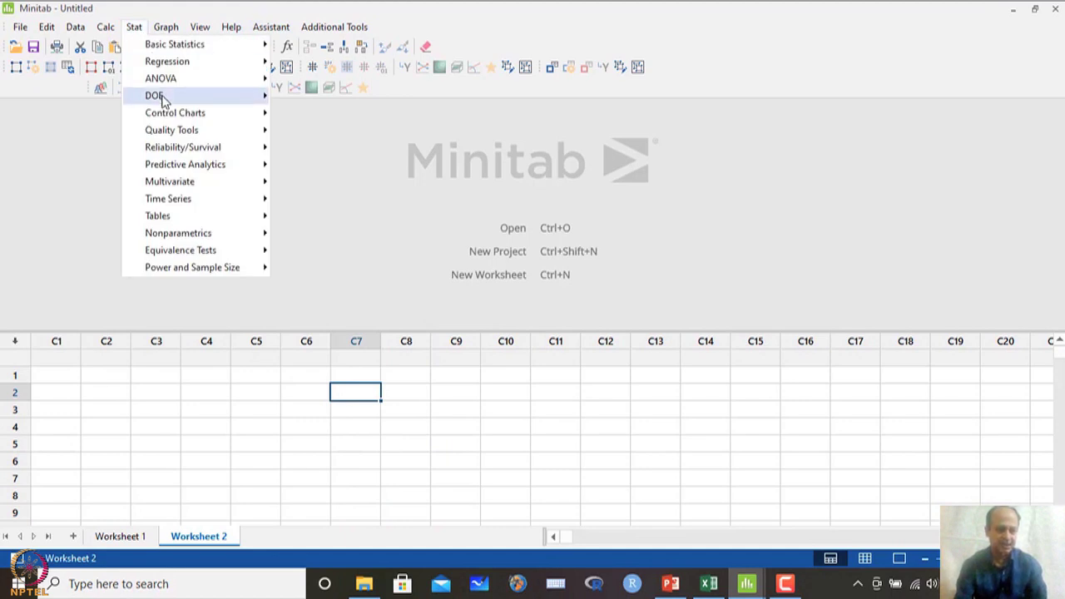
{"action": "mouse_move", "coordinate": [160, 96]}
{"action": "mouse_move", "coordinate": [320, 123]}
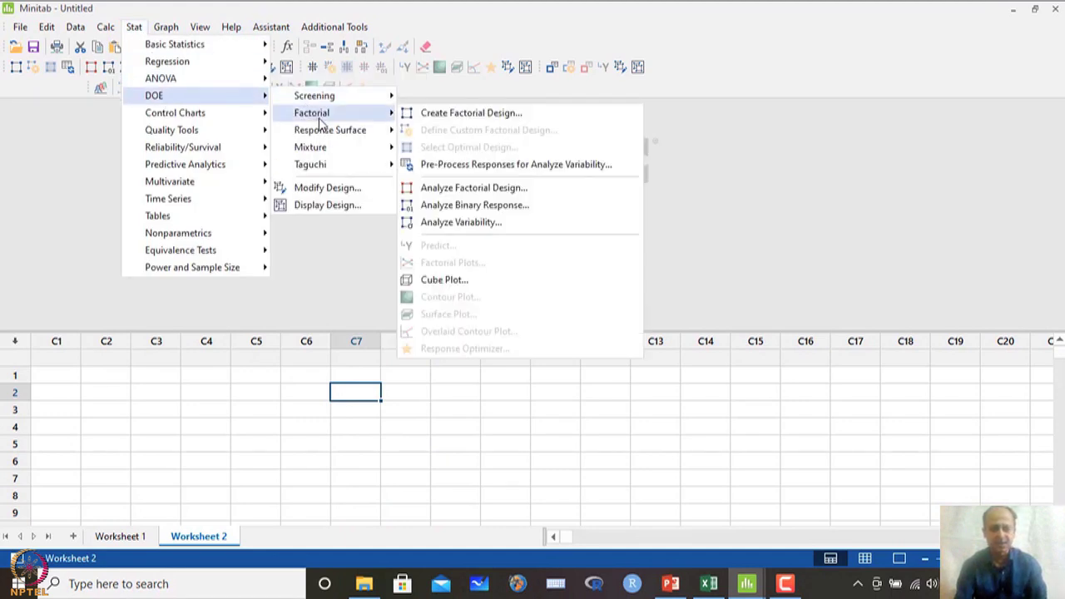
{"action": "left_click", "coordinate": [460, 114]}
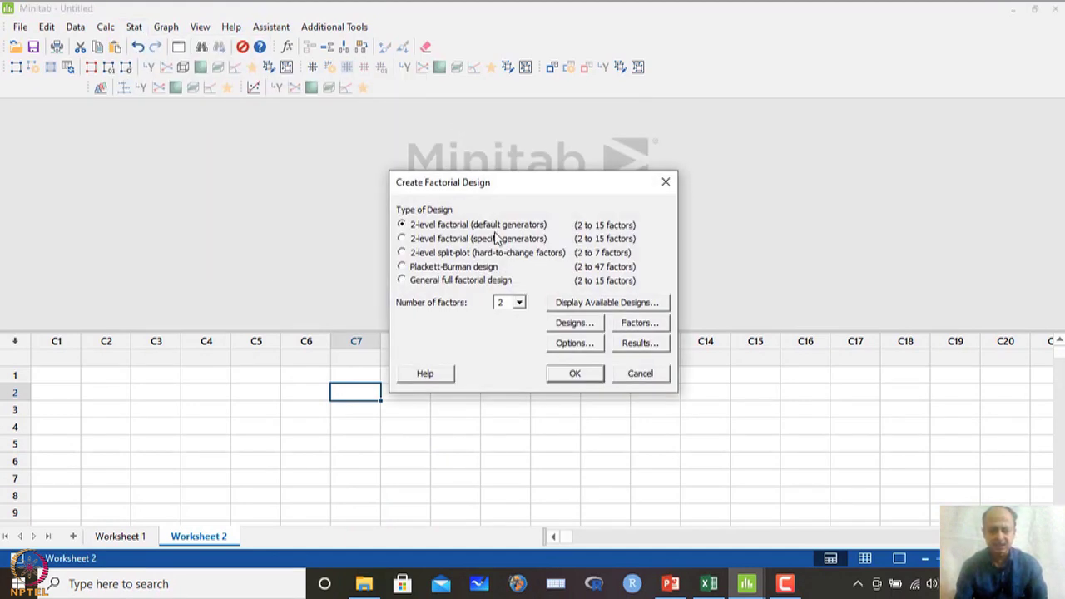
{"action": "left_click", "coordinate": [519, 303]}
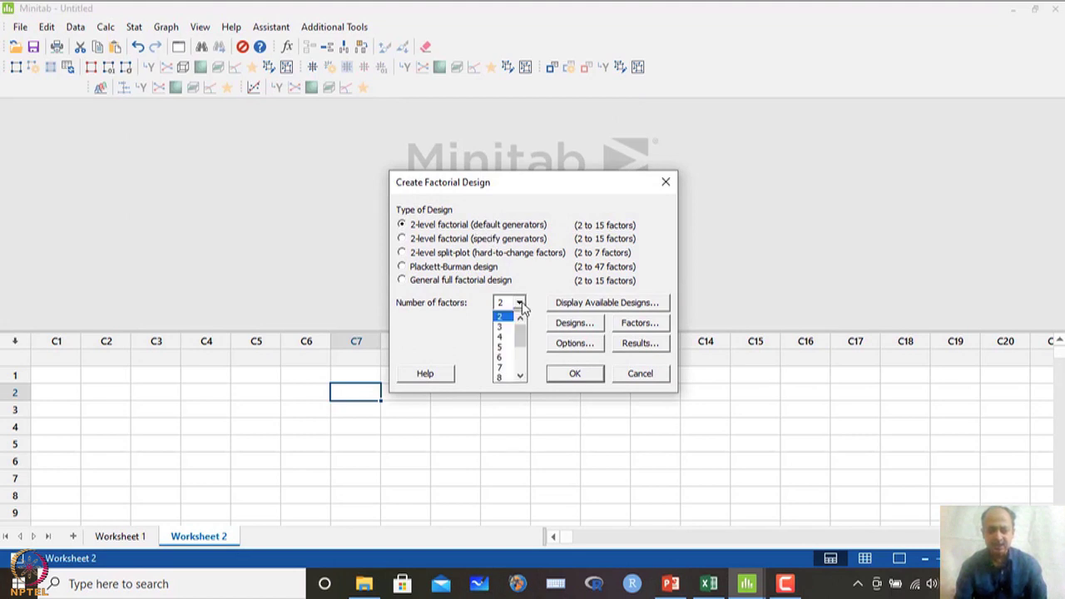
{"action": "left_click", "coordinate": [509, 317]}
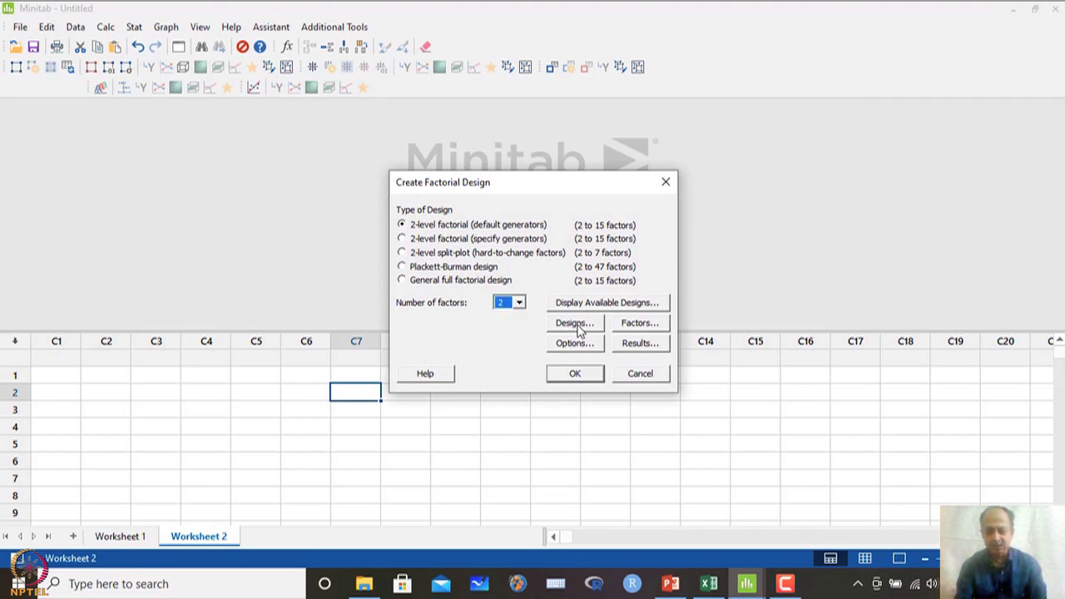
- Set the full factorial design's number of replicates for corner points to 2
{"action": "left_click", "coordinate": [575, 324]}
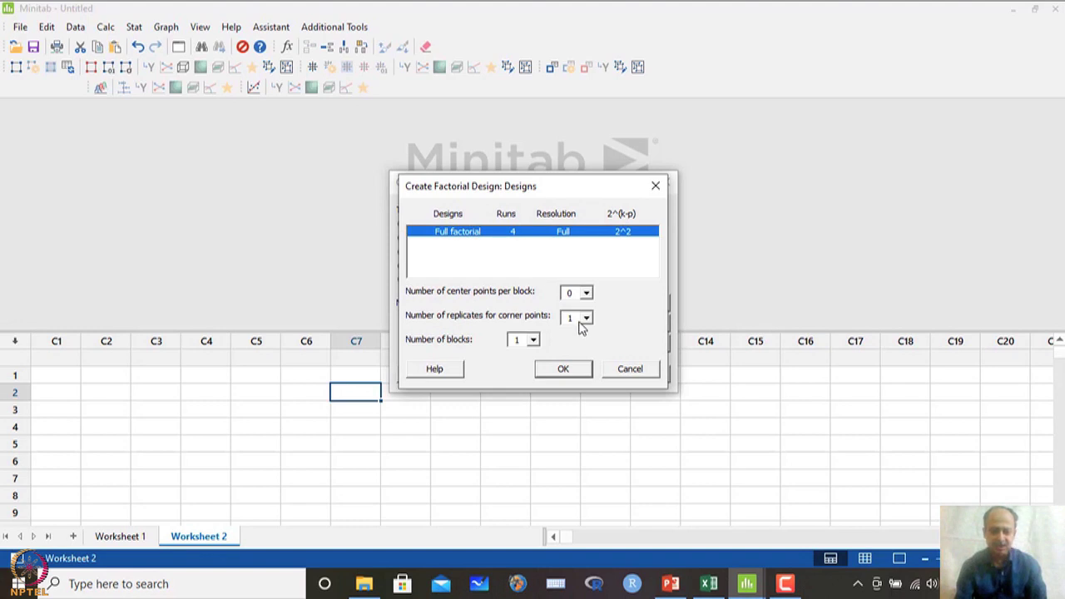
{"action": "left_click", "coordinate": [586, 319]}
{"action": "left_click", "coordinate": [578, 341]}
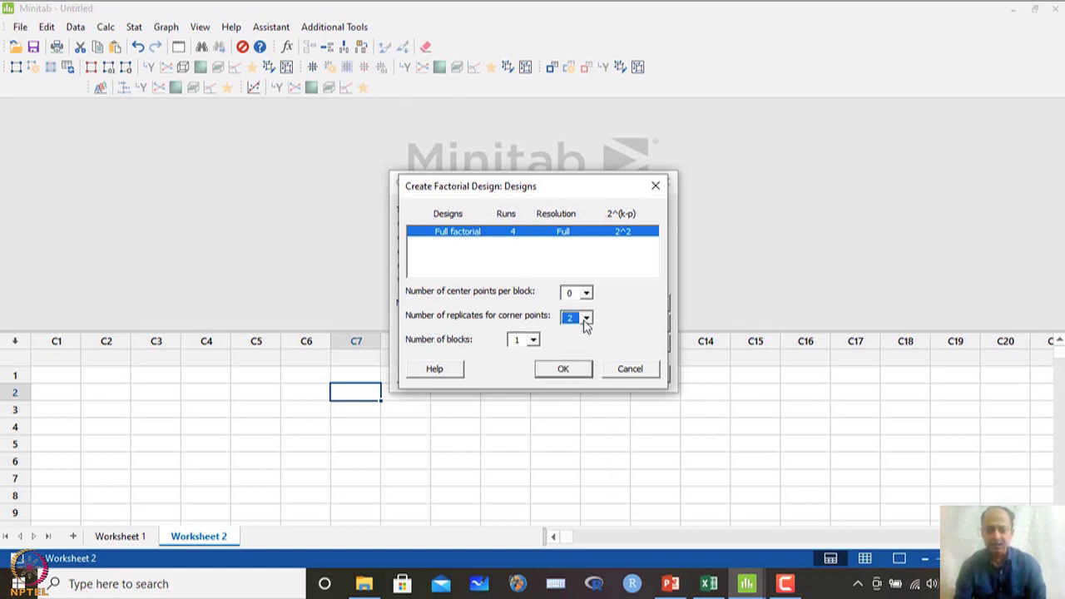
{"action": "left_click", "coordinate": [563, 371]}
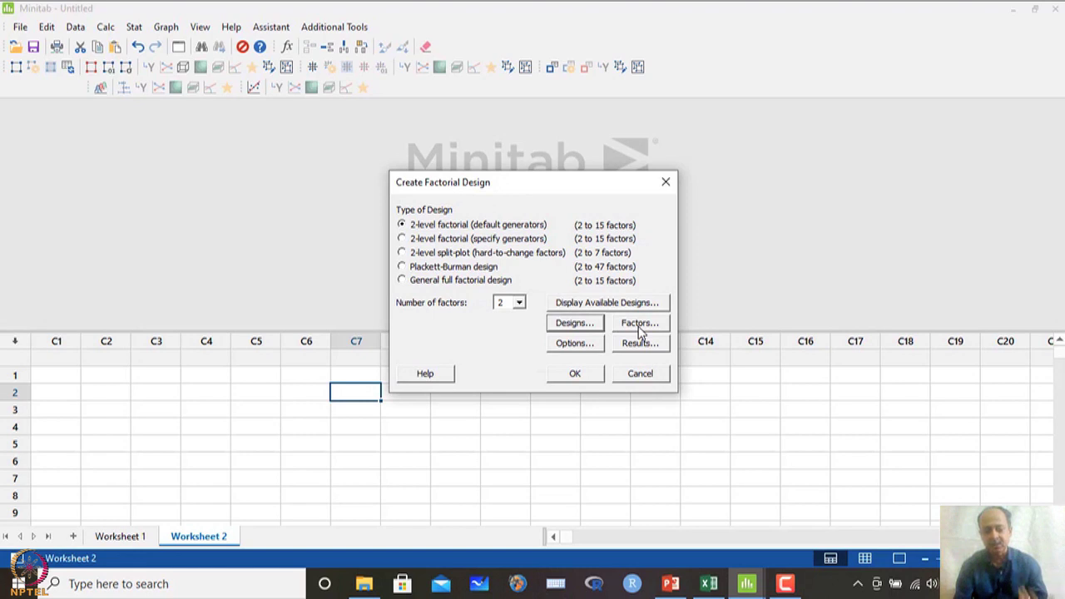
- Accept factors A and B at levels -1 and 1, disable run randomization, and generate the design
{"action": "left_click", "coordinate": [640, 329]}
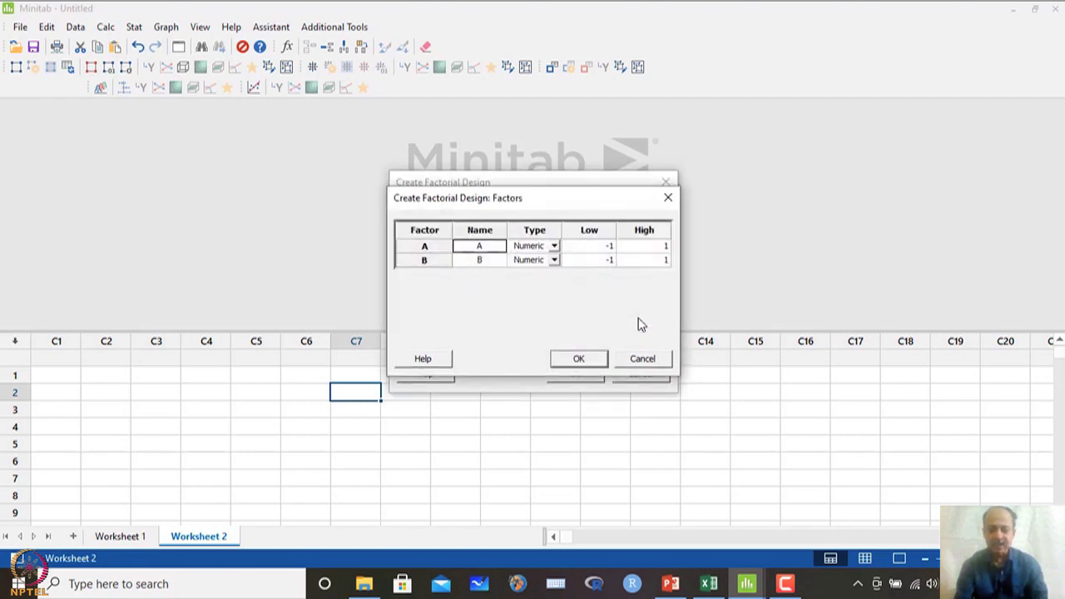
{"action": "left_click", "coordinate": [592, 361]}
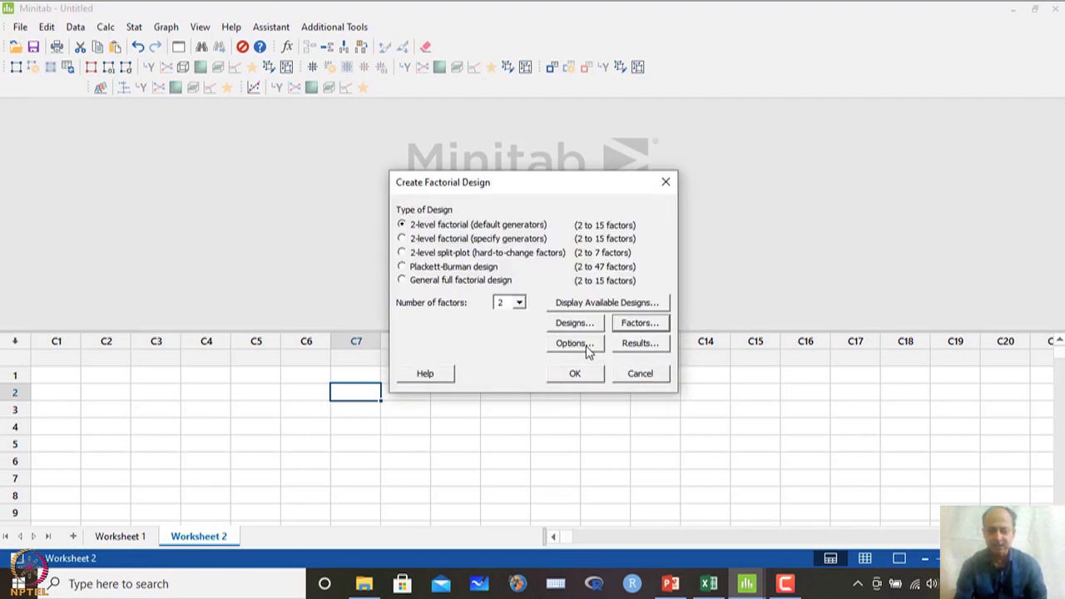
{"action": "left_click", "coordinate": [587, 348]}
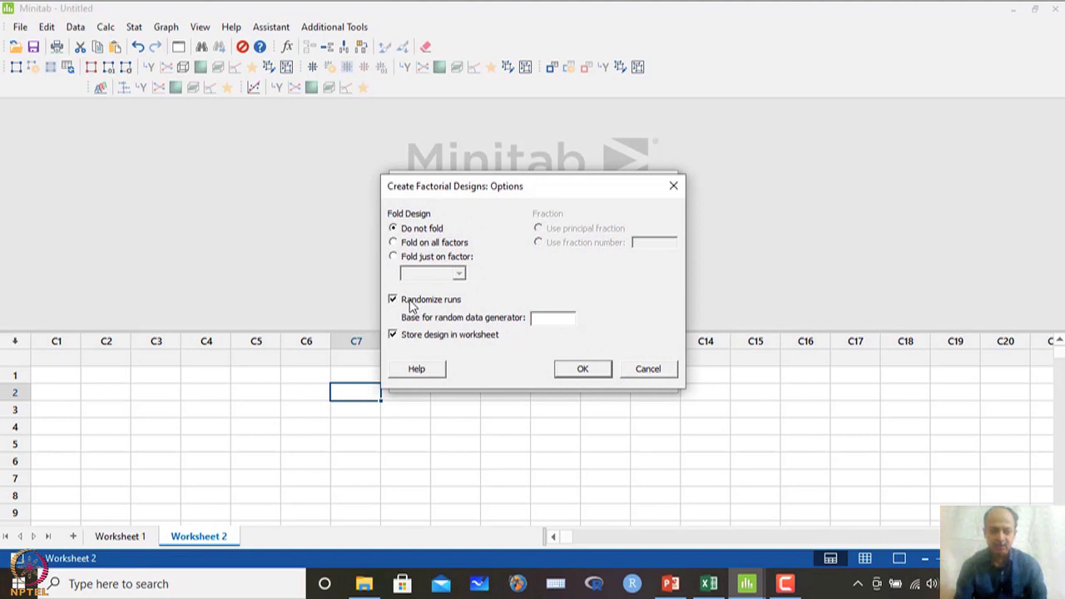
{"action": "left_click", "coordinate": [410, 304]}
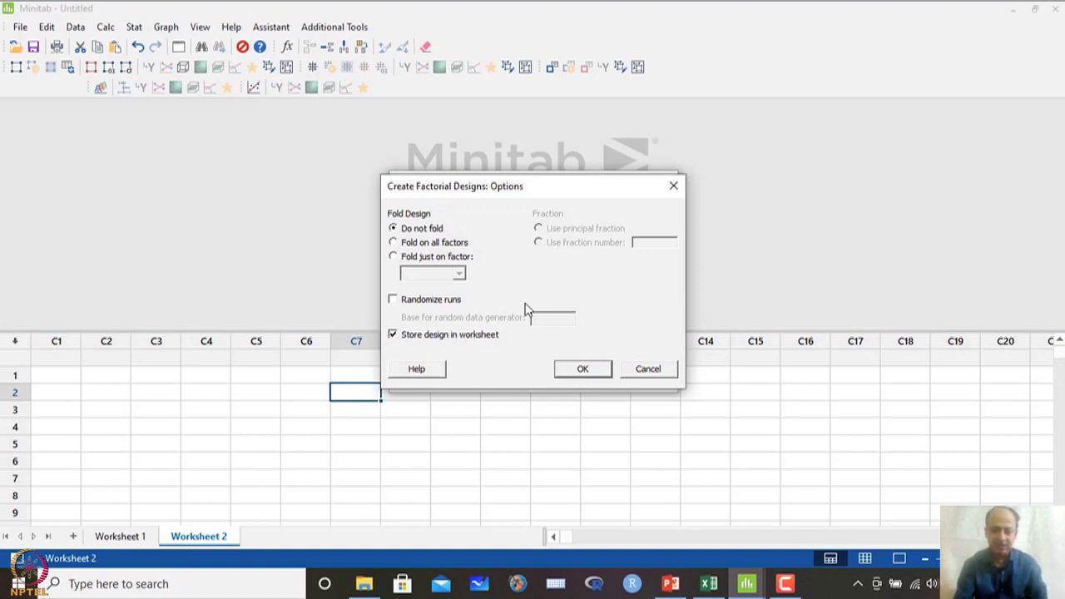
{"action": "left_click", "coordinate": [590, 379]}
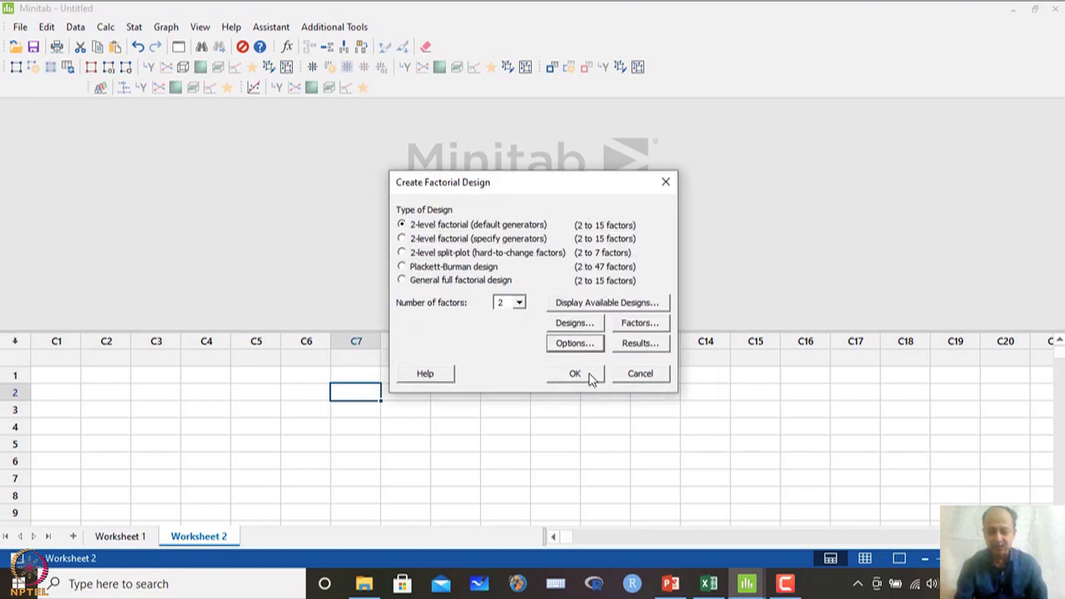
{"action": "left_click", "coordinate": [590, 379]}
- Examine the generated design's StdOrder, RunOrder, CenterPt, Blocks, A and B columns in Worksheet 3
{"action": "left_click", "coordinate": [227, 379]}
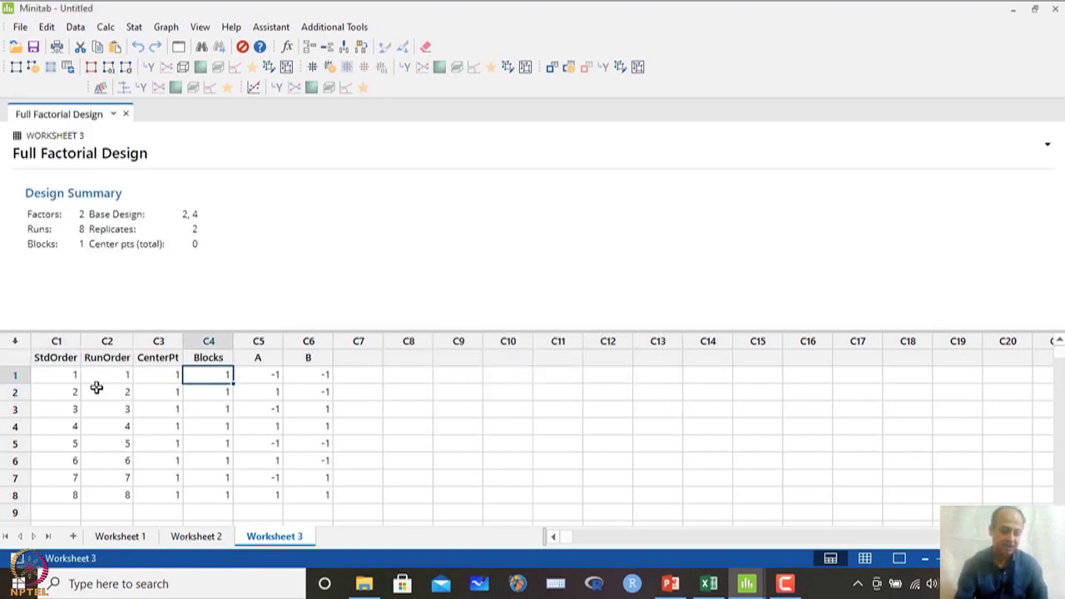
{"action": "left_click", "coordinate": [60, 341]}
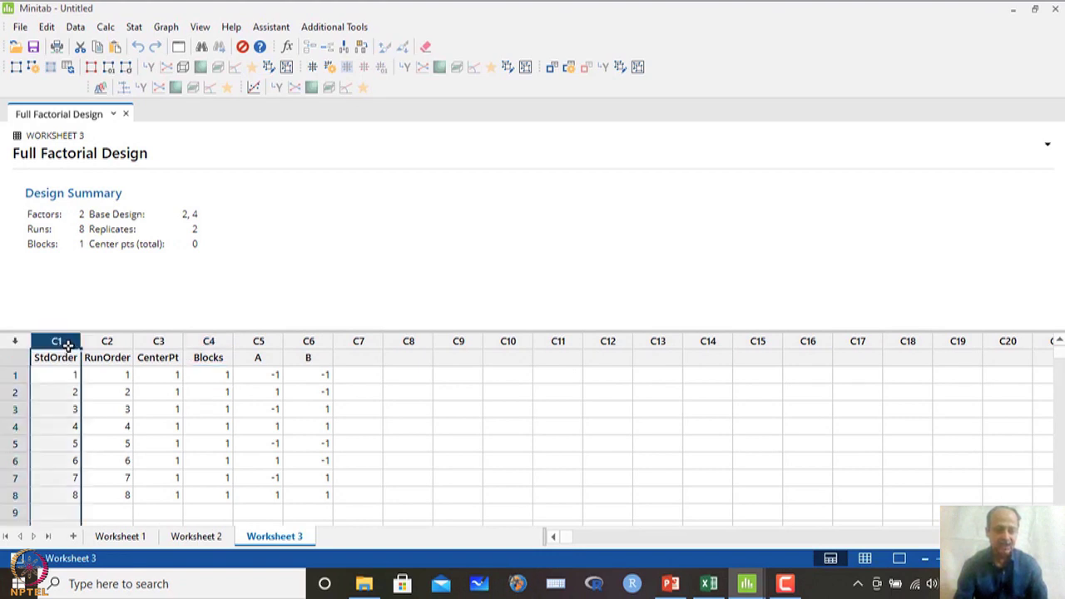
{"action": "left_click", "coordinate": [109, 341]}
{"action": "left_click", "coordinate": [158, 341]}
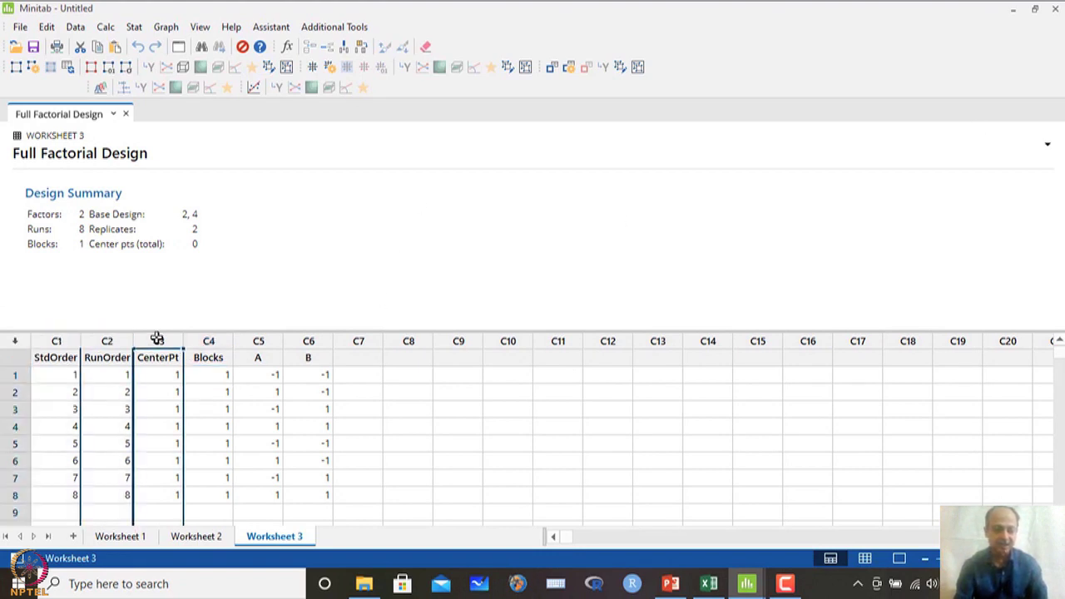
{"action": "left_click", "coordinate": [214, 341]}
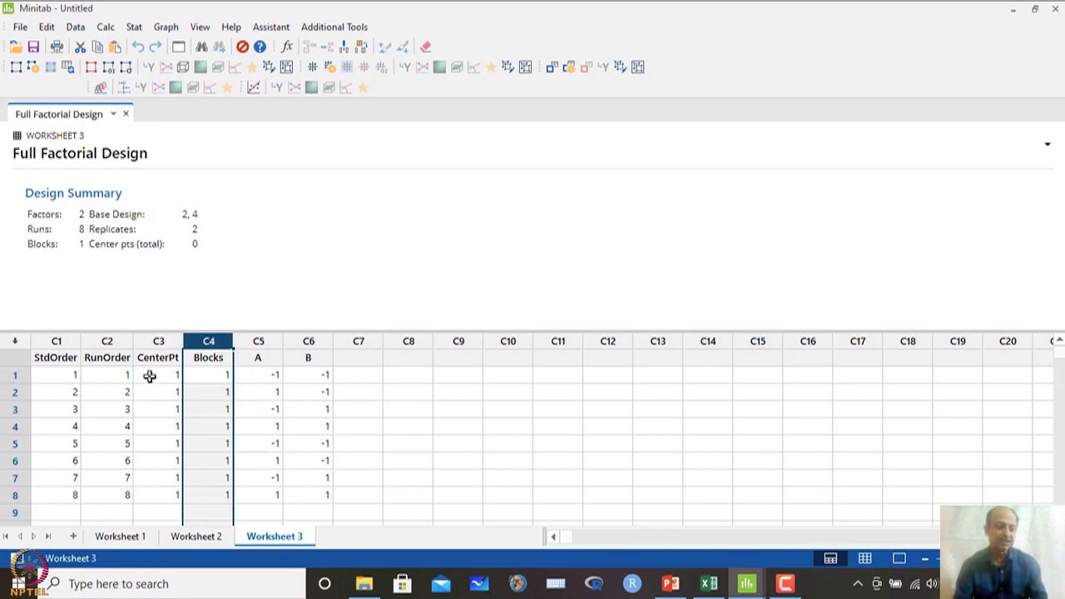
{"action": "left_click_drag", "start_coordinate": [155, 339], "coordinate": [212, 343]}
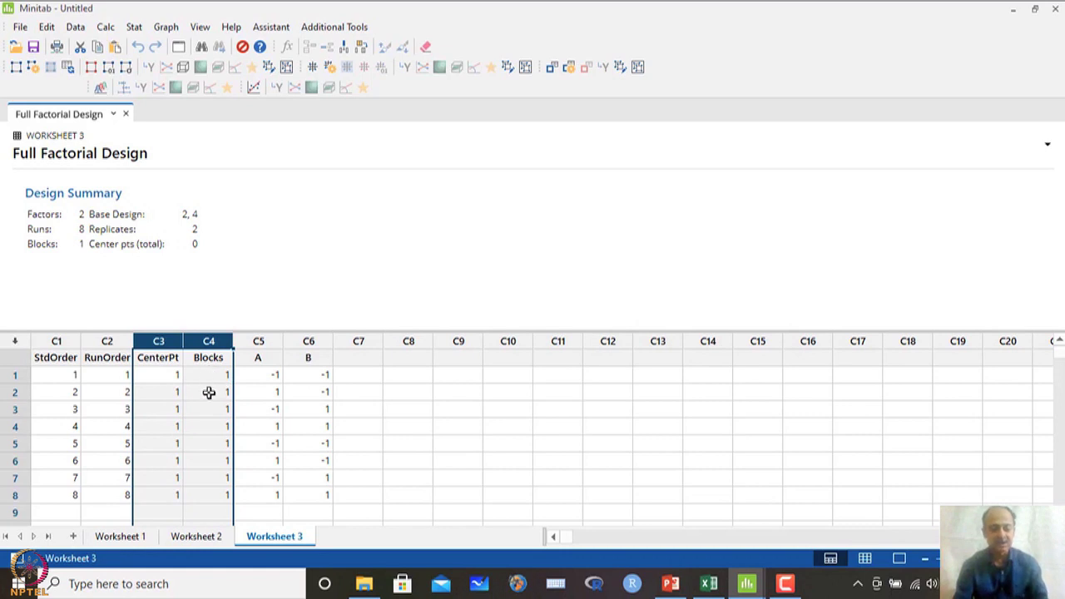
{"action": "left_click", "coordinate": [257, 342]}
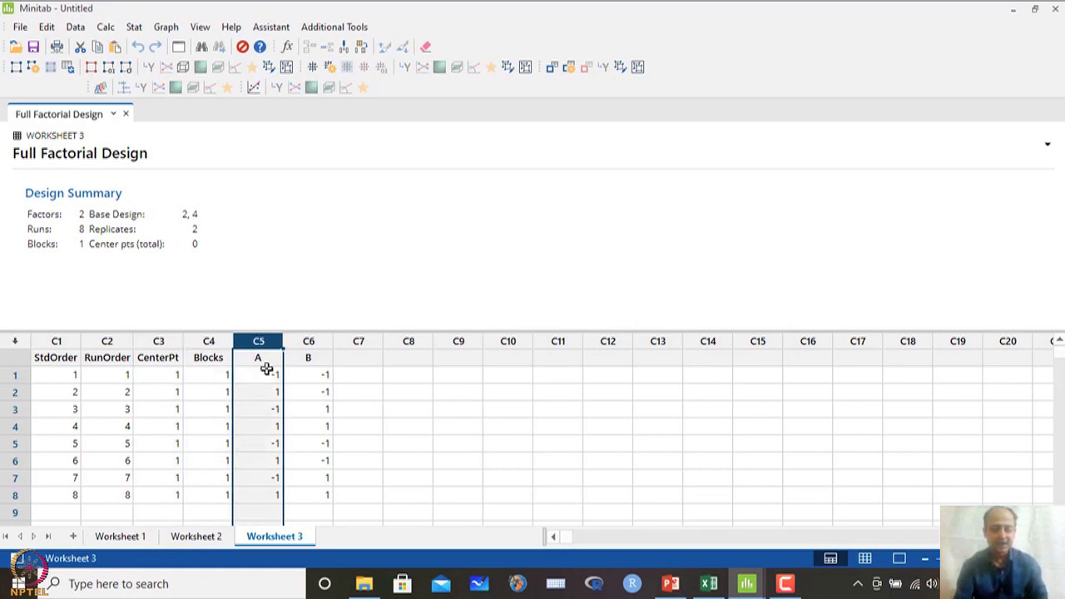
{"action": "left_click_drag", "start_coordinate": [267, 374], "coordinate": [327, 374]}
- Name column C7 CTQ and select its response cells in rows 1 to 8
{"action": "left_click", "coordinate": [353, 355]}
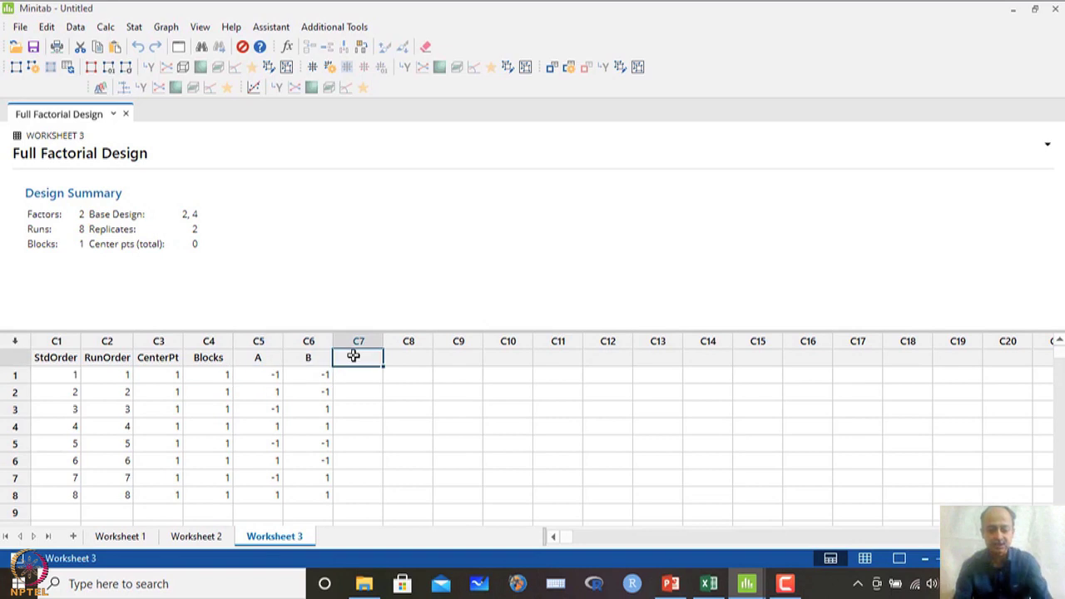
{"action": "type", "text": "CTQ"}
{"action": "left_click", "coordinate": [358, 375]}
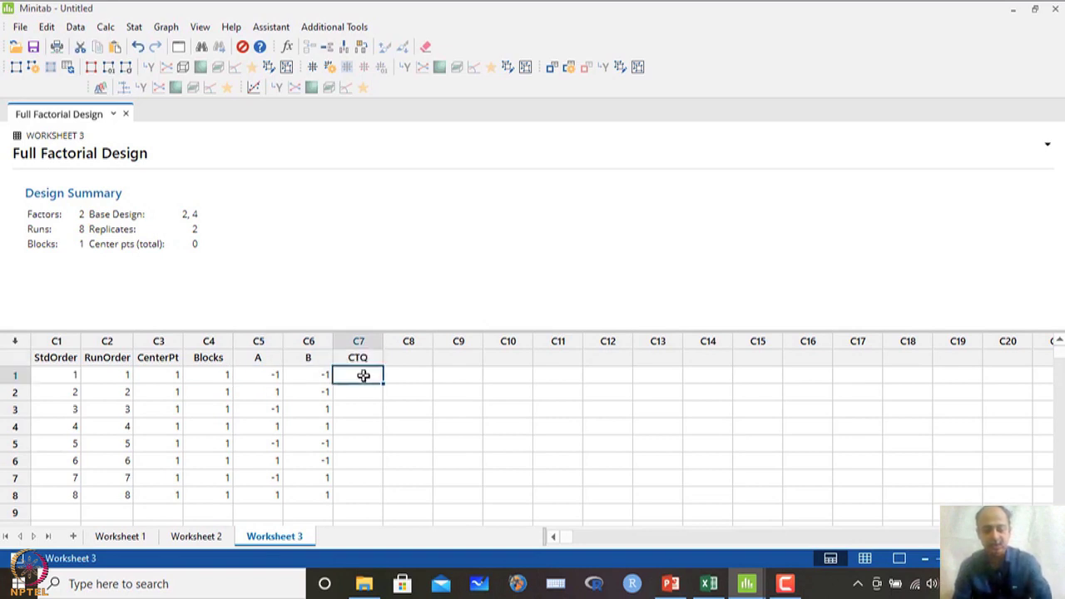
{"action": "left_click_drag", "start_coordinate": [357, 375], "coordinate": [349, 496]}
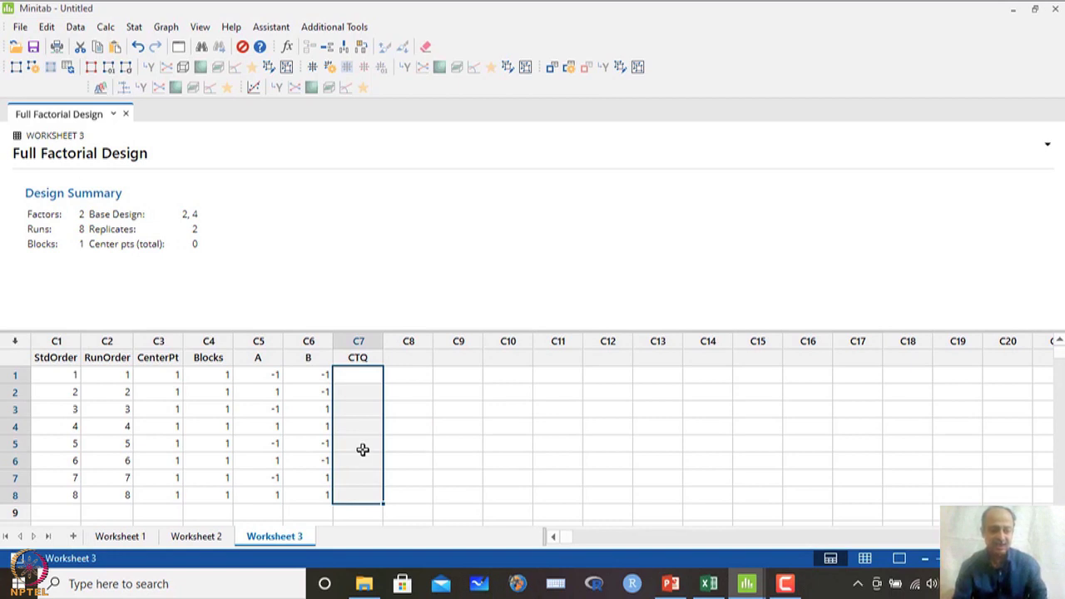
{"action": "left_click_drag", "start_coordinate": [364, 380], "coordinate": [356, 496]}
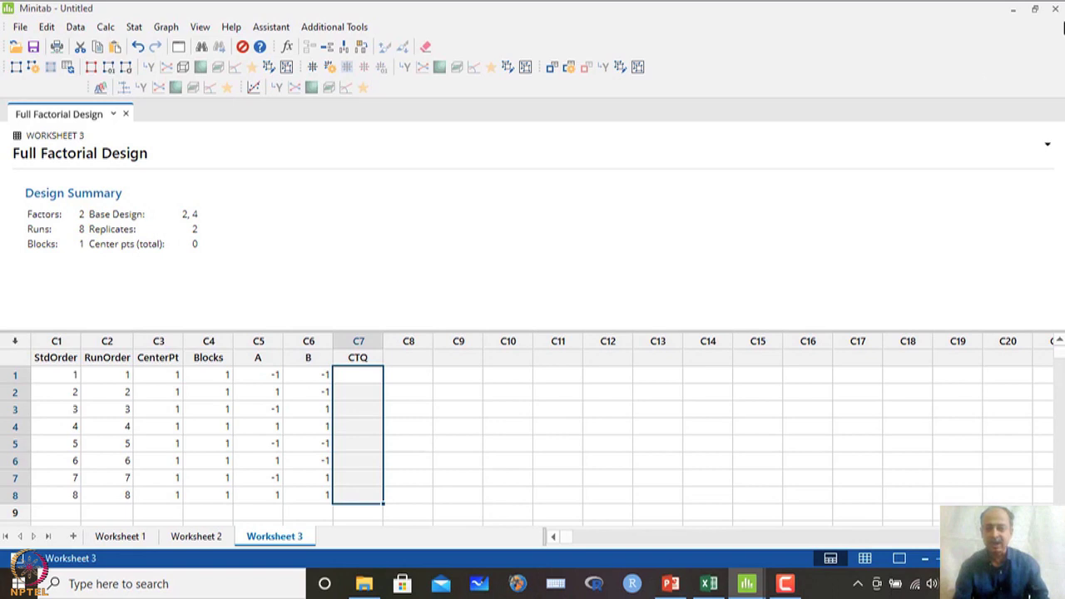
- Close the untitled project without saving and switch to the Minitab window holding the 2-square (Basic Design) Montgomery worksheet
{"action": "left_click", "coordinate": [1057, 7]}
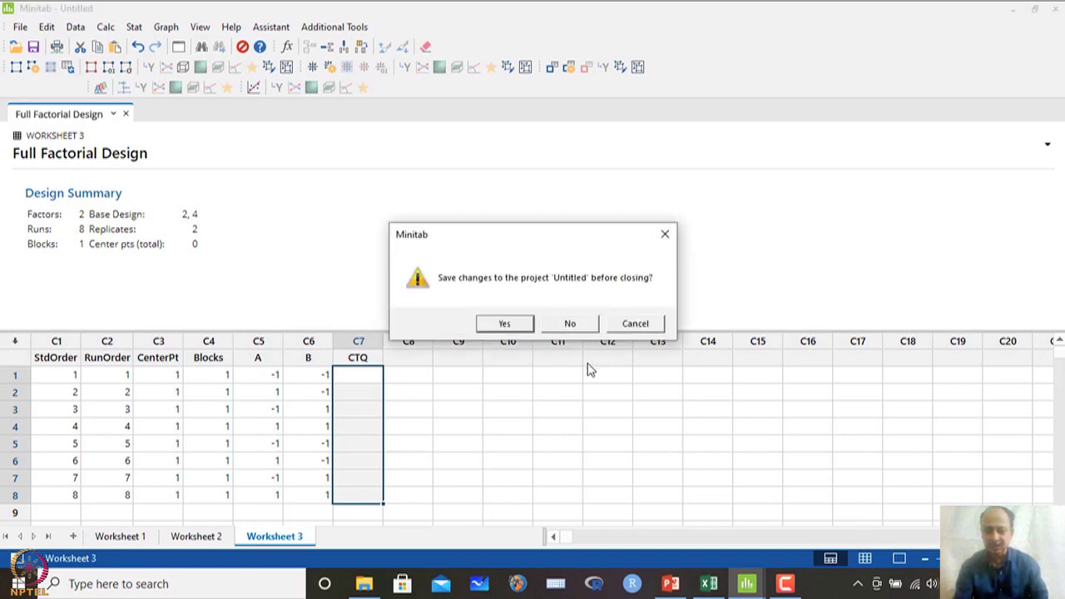
{"action": "left_click", "coordinate": [569, 323]}
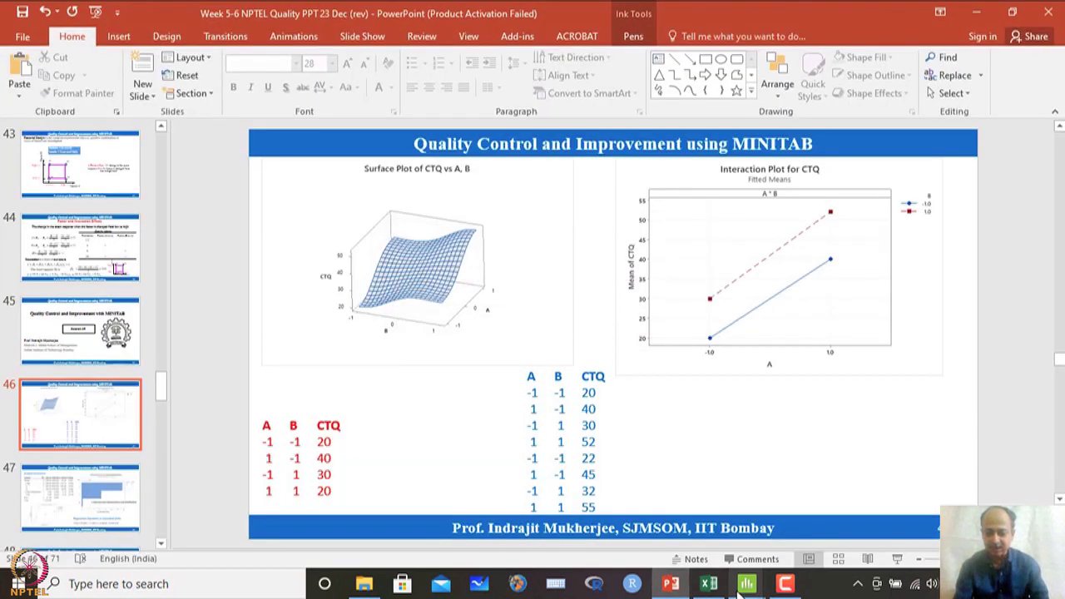
{"action": "mouse_move", "coordinate": [745, 585]}
{"action": "left_click", "coordinate": [804, 535]}
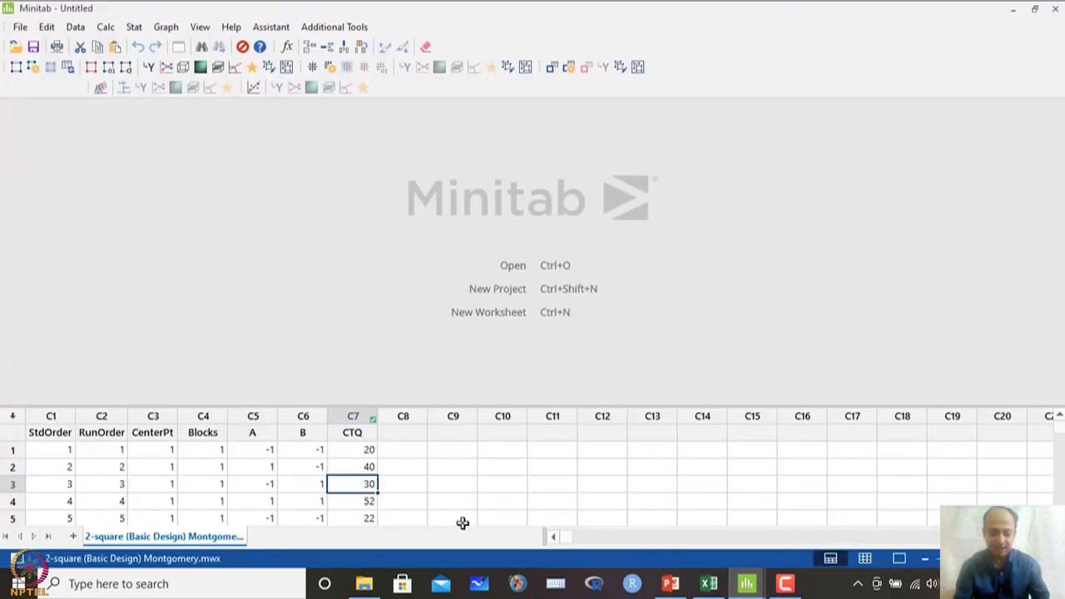
- Review the CTQ responses in the Montgomery worksheet and select columns StdOrder through CTQ
{"action": "left_click", "coordinate": [346, 499]}
{"action": "scroll", "coordinate": [352, 492], "scroll_direction": "down", "scroll_amount": 2}
{"action": "scroll", "coordinate": [352, 492], "scroll_direction": "up", "scroll_amount": 2}
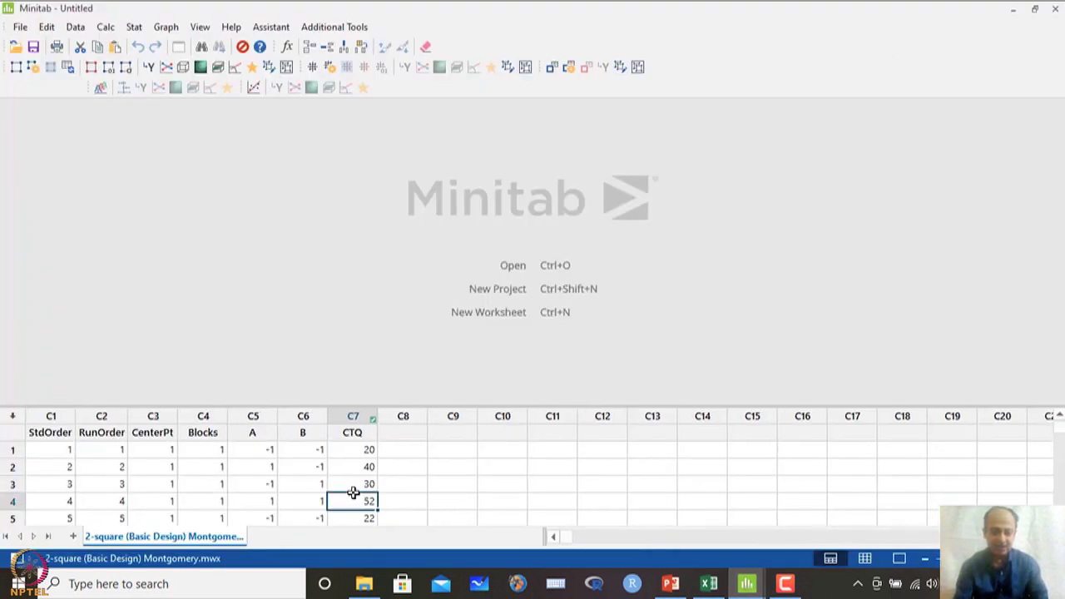
{"action": "left_click_drag", "start_coordinate": [47, 430], "coordinate": [367, 475]}
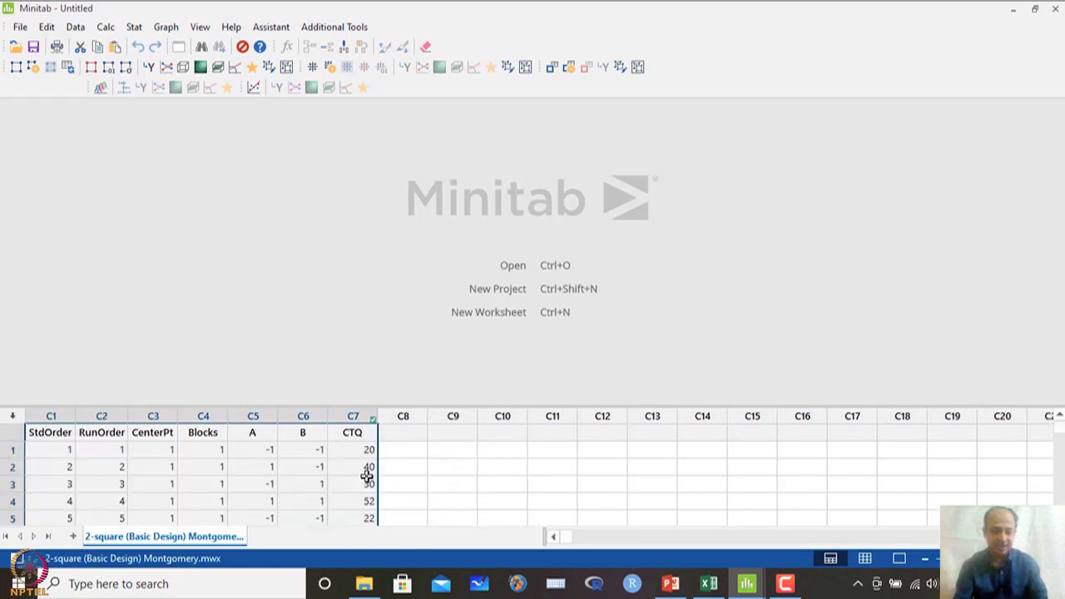
- Start a factorial design analysis on the Montgomery worksheet and set CTQ as the response
{"action": "left_click", "coordinate": [133, 28]}
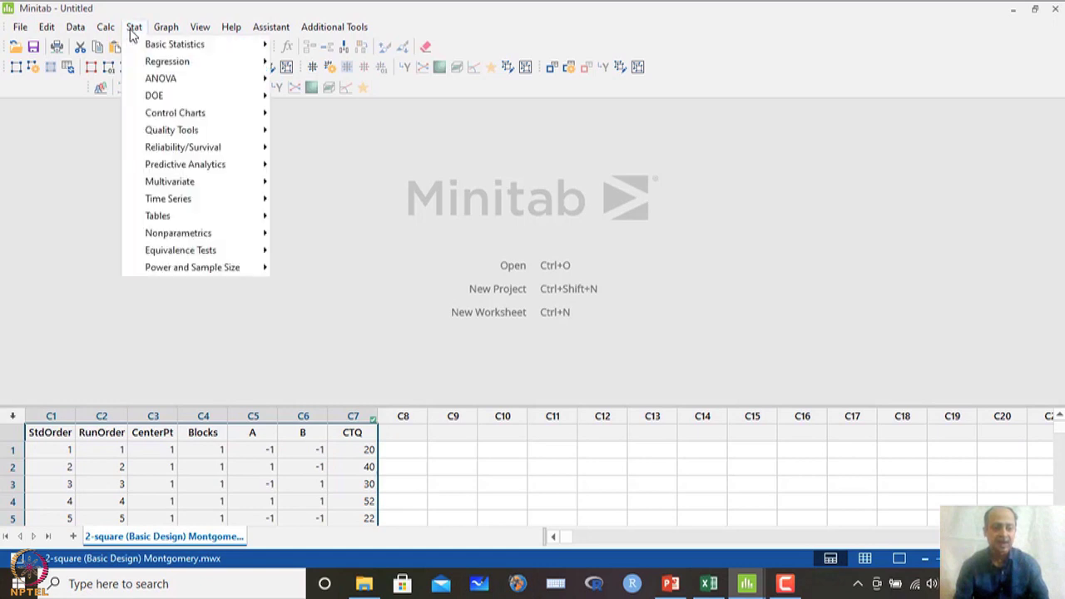
{"action": "mouse_move", "coordinate": [154, 99]}
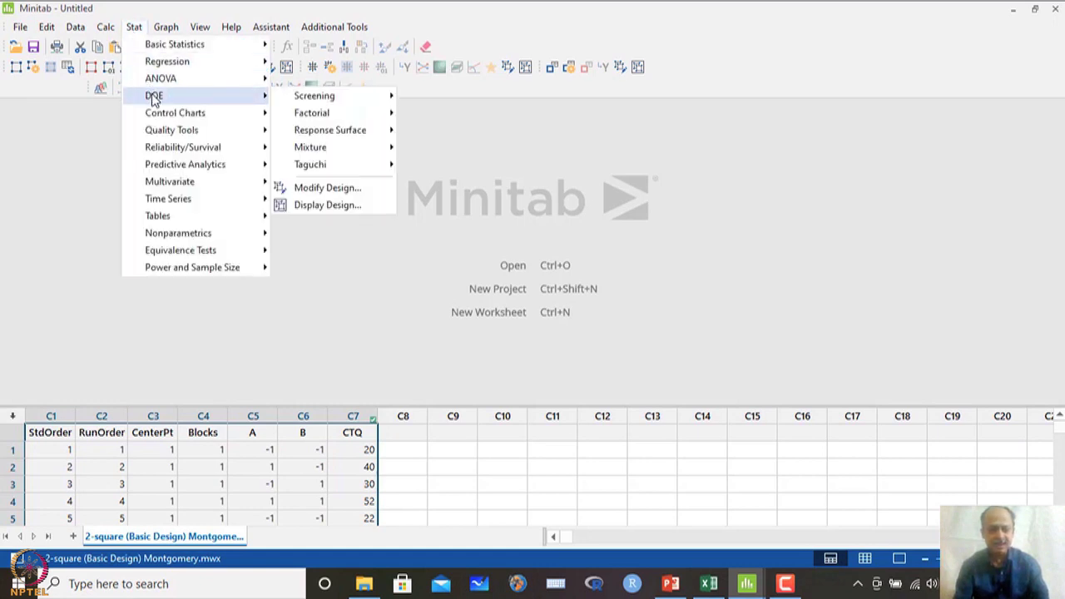
{"action": "mouse_move", "coordinate": [297, 120]}
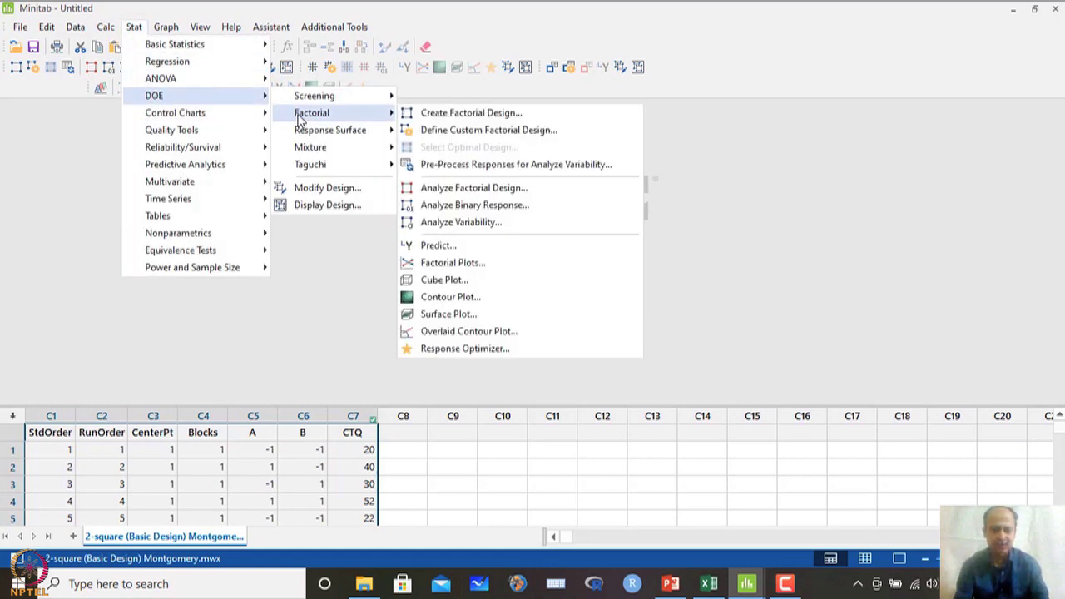
{"action": "left_click", "coordinate": [474, 188]}
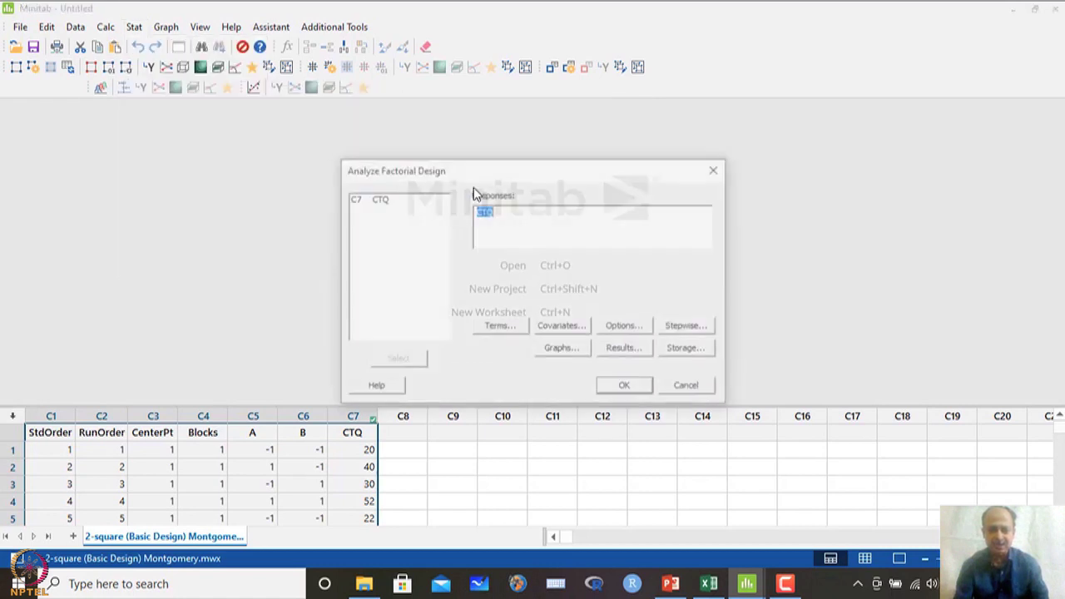
{"action": "left_click", "coordinate": [501, 219]}
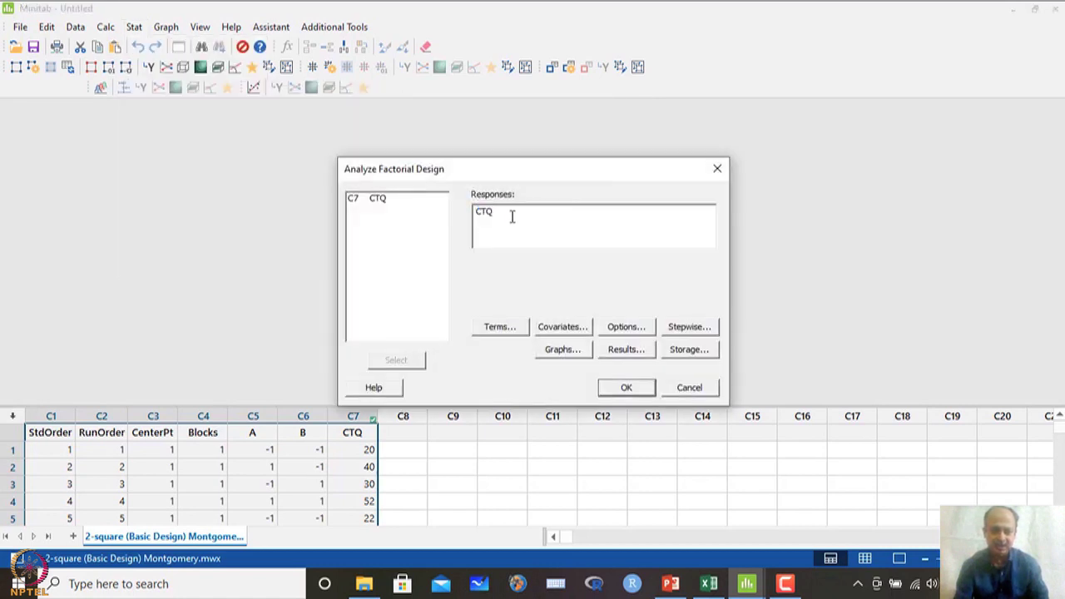
{"action": "double_click", "coordinate": [483, 209]}
{"action": "key", "text": "Delete"}
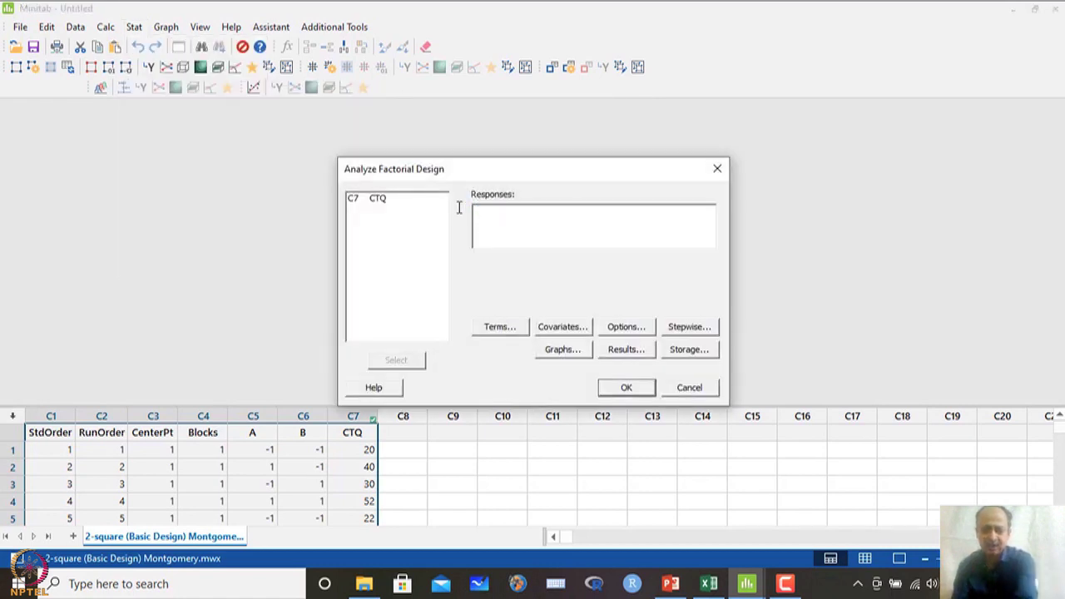
{"action": "double_click", "coordinate": [378, 200]}
- Include terms A, B and AB up through order 2 in the model, with no stepwise method
{"action": "left_click", "coordinate": [514, 329]}
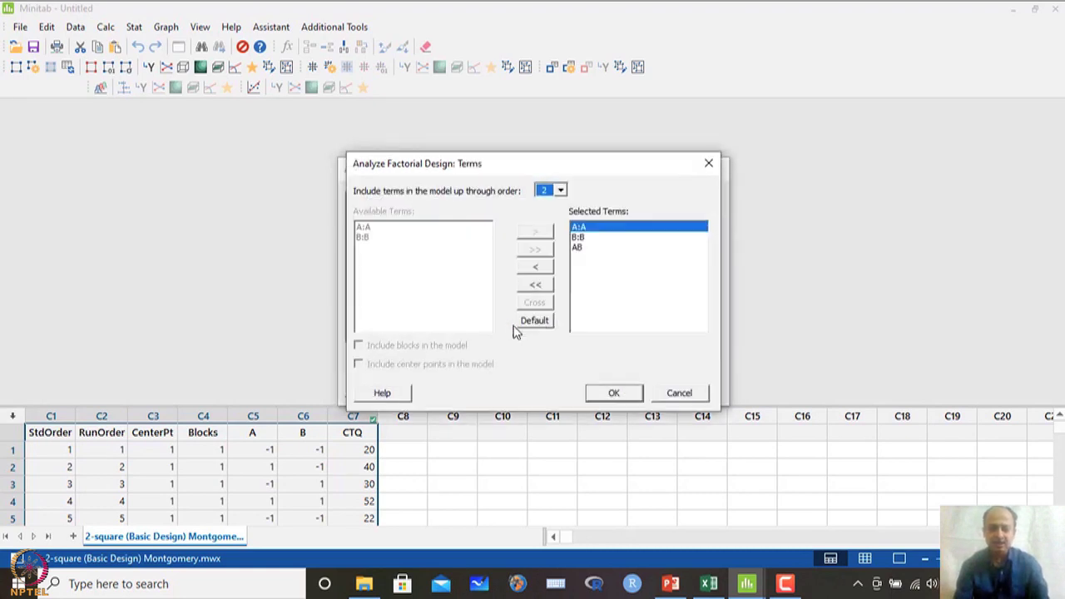
{"action": "left_click", "coordinate": [579, 259]}
{"action": "left_click", "coordinate": [579, 249]}
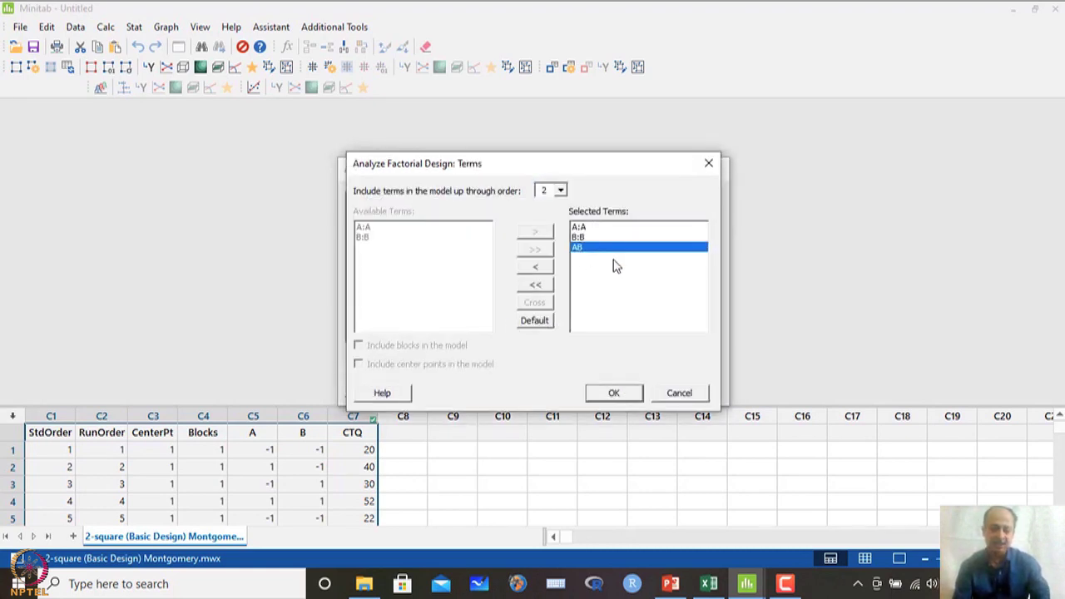
{"action": "left_click", "coordinate": [613, 395]}
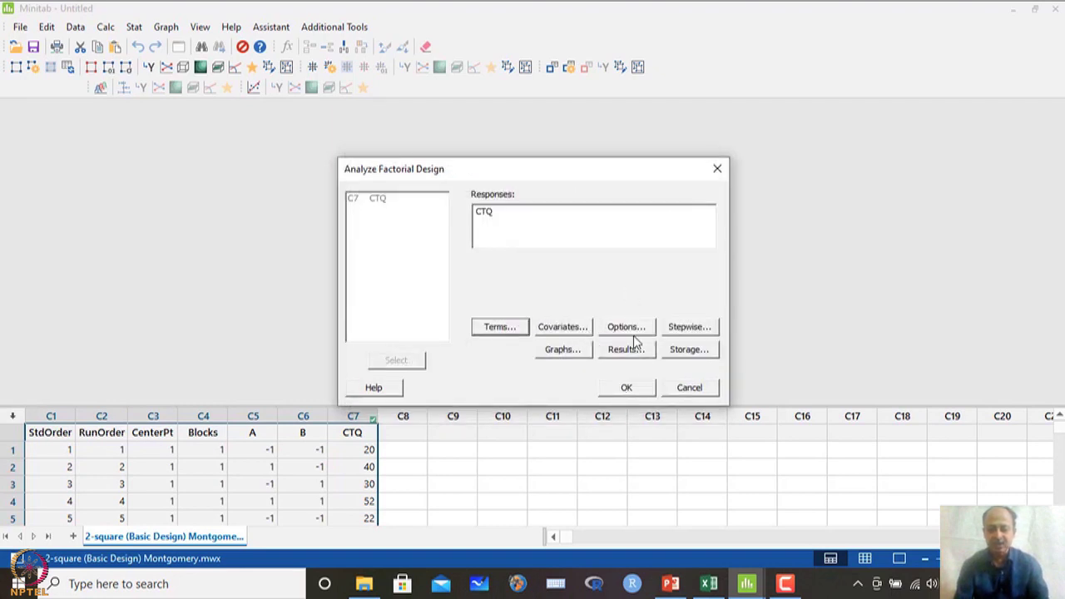
{"action": "left_click", "coordinate": [680, 331]}
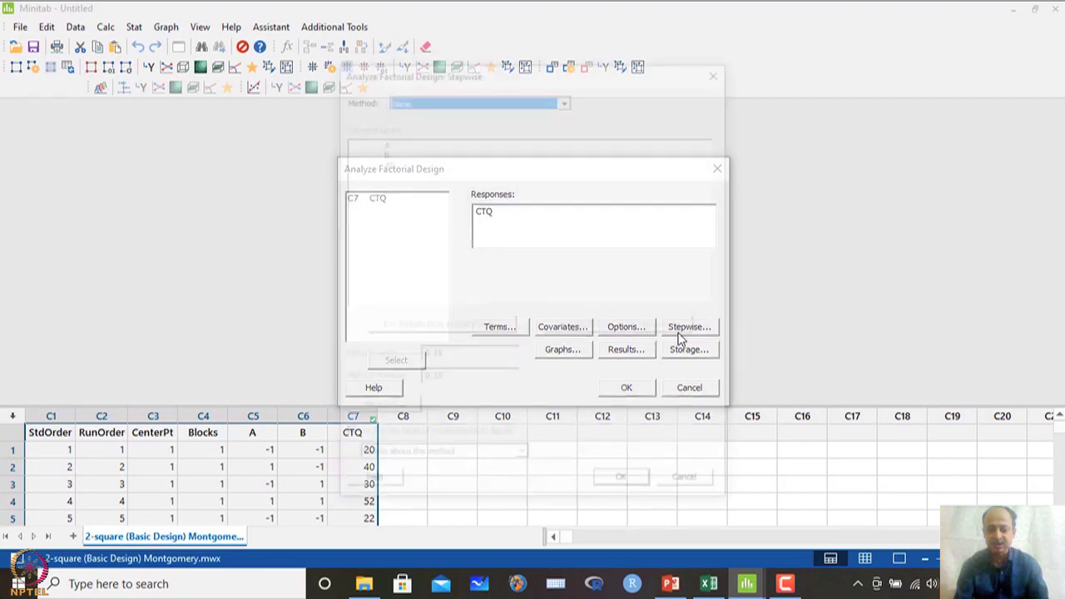
{"action": "left_click", "coordinate": [624, 485]}
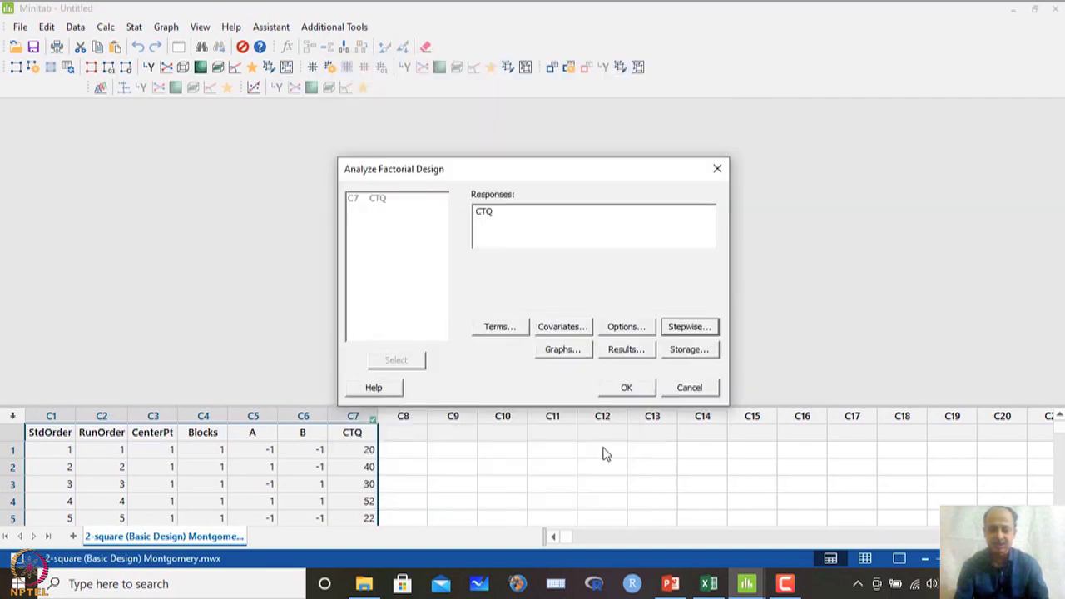
- Request Pareto and normal effects plots plus a normal plot of standardized residuals, and run the analysis
{"action": "left_click", "coordinate": [564, 349]}
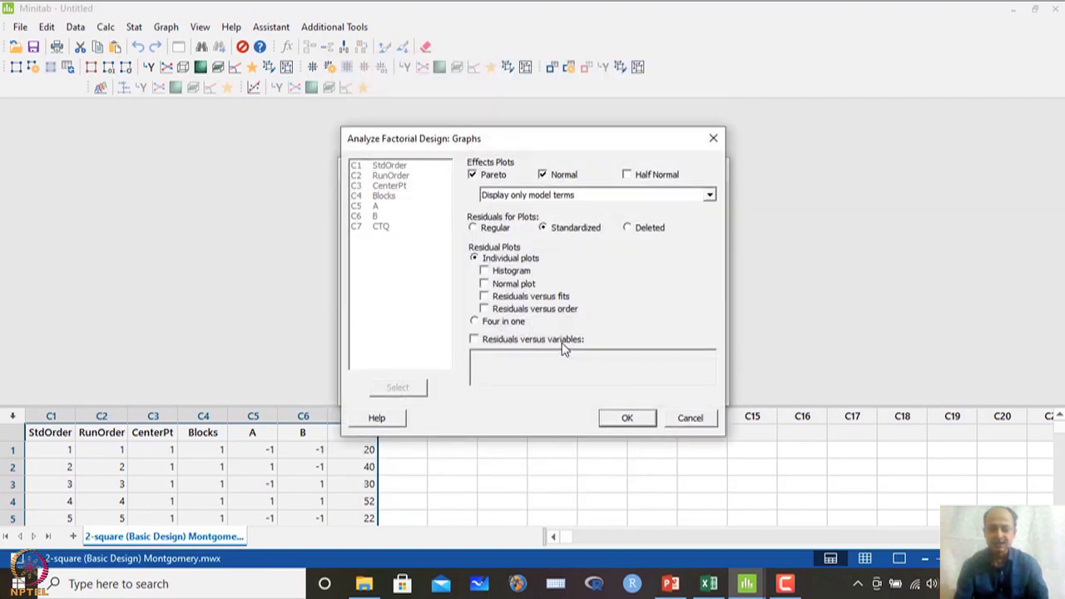
{"action": "left_click", "coordinate": [542, 175]}
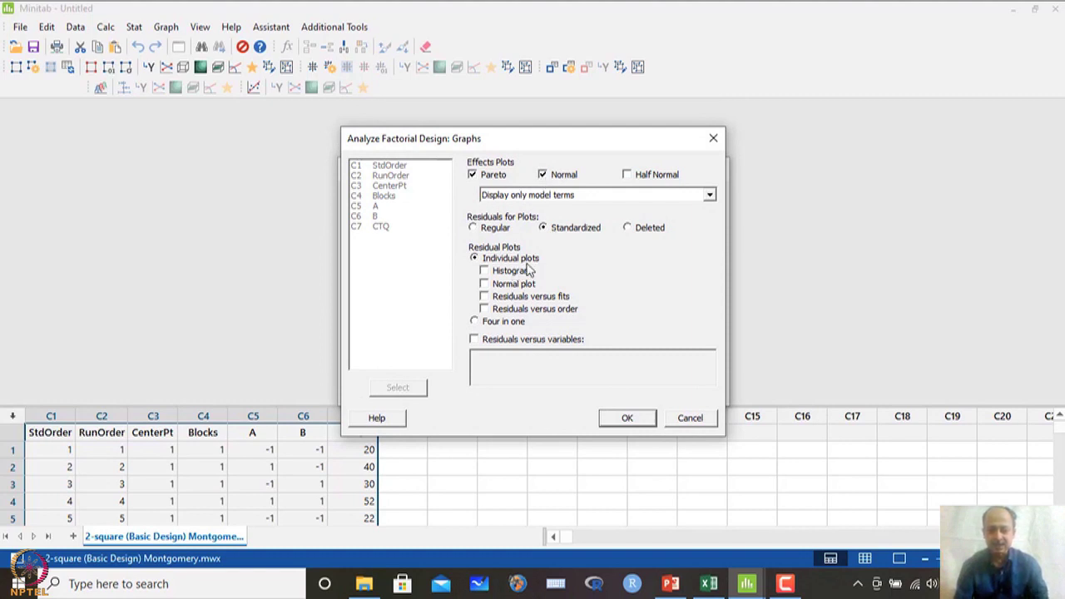
{"action": "left_click", "coordinate": [632, 421]}
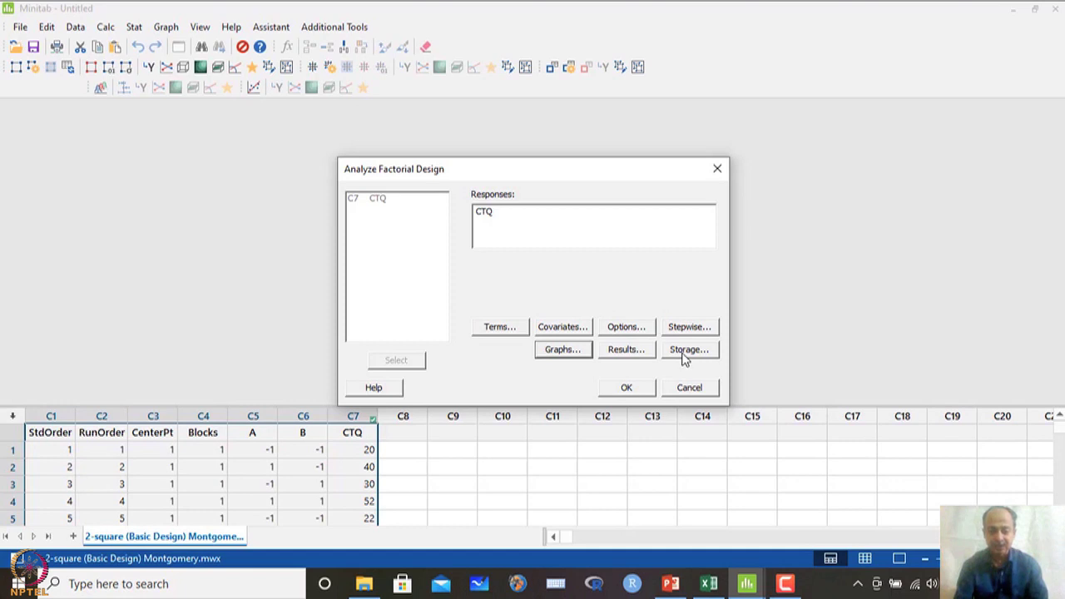
{"action": "left_click", "coordinate": [640, 391]}
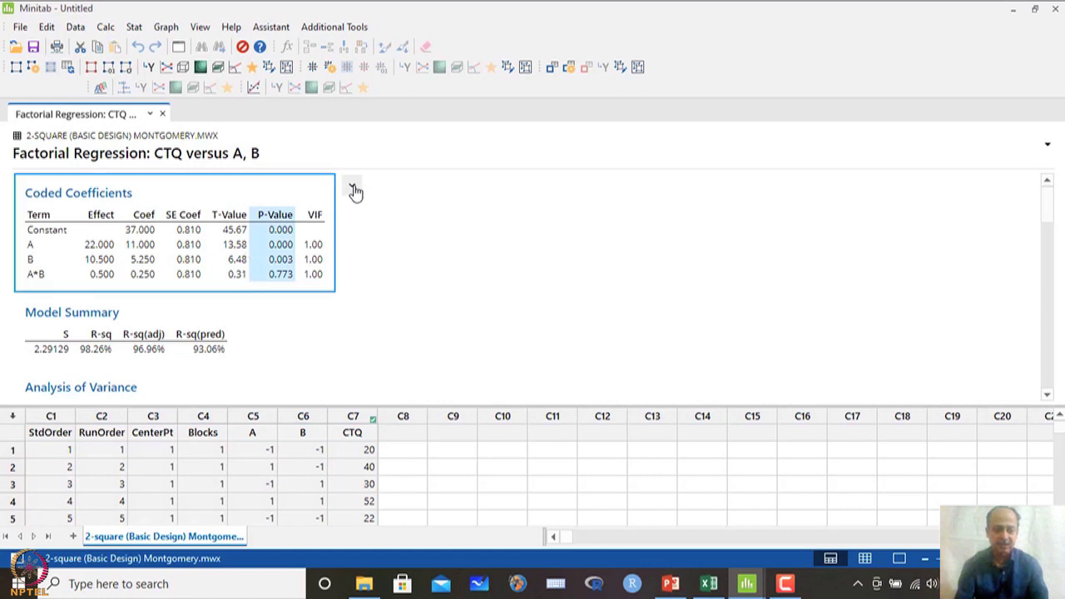
- Copy the Coded Coefficients table into Excel's Book1 at cell H3 and enlarge the picture to span columns D to O
{"action": "left_click", "coordinate": [354, 191]}
{"action": "left_click", "coordinate": [383, 290]}
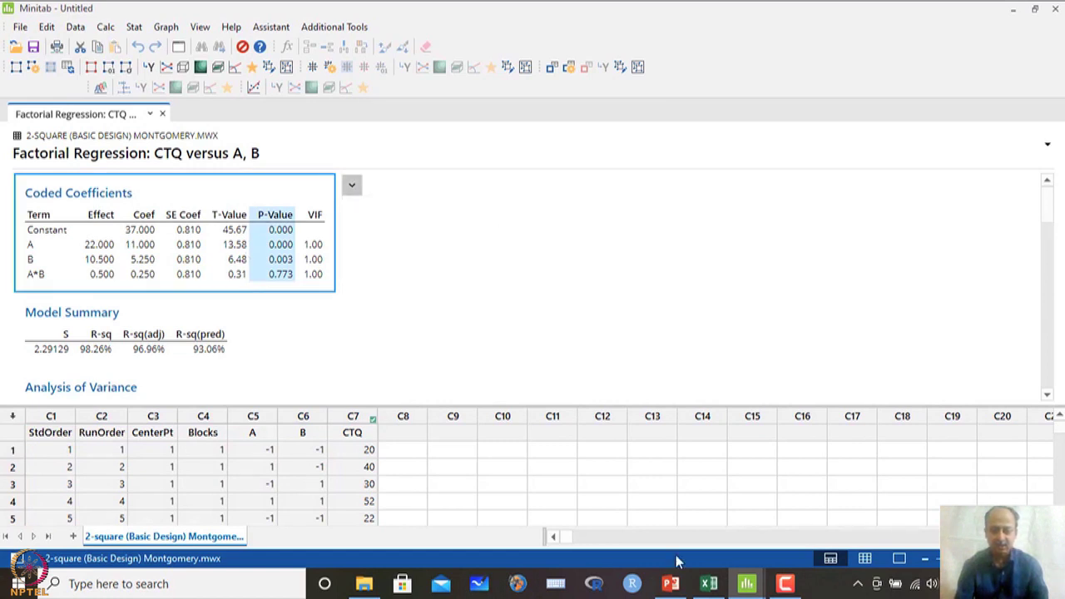
{"action": "left_click", "coordinate": [709, 584]}
{"action": "left_click", "coordinate": [386, 213]}
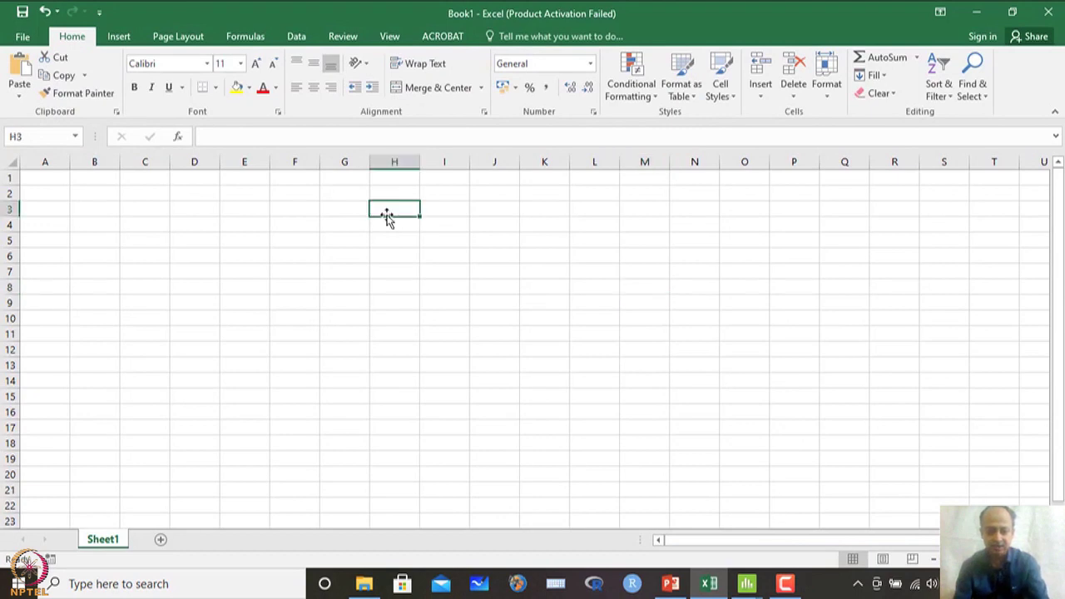
{"action": "key", "text": "ctrl+v"}
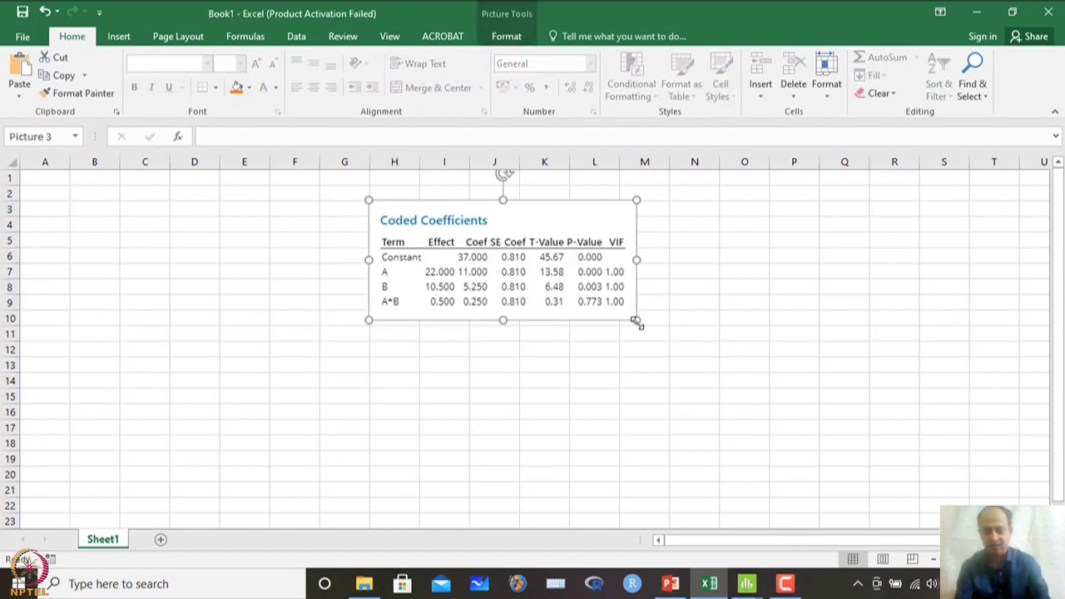
{"action": "left_click_drag", "start_coordinate": [637, 322], "coordinate": [725, 473]}
{"action": "left_click_drag", "start_coordinate": [424, 375], "coordinate": [383, 373]}
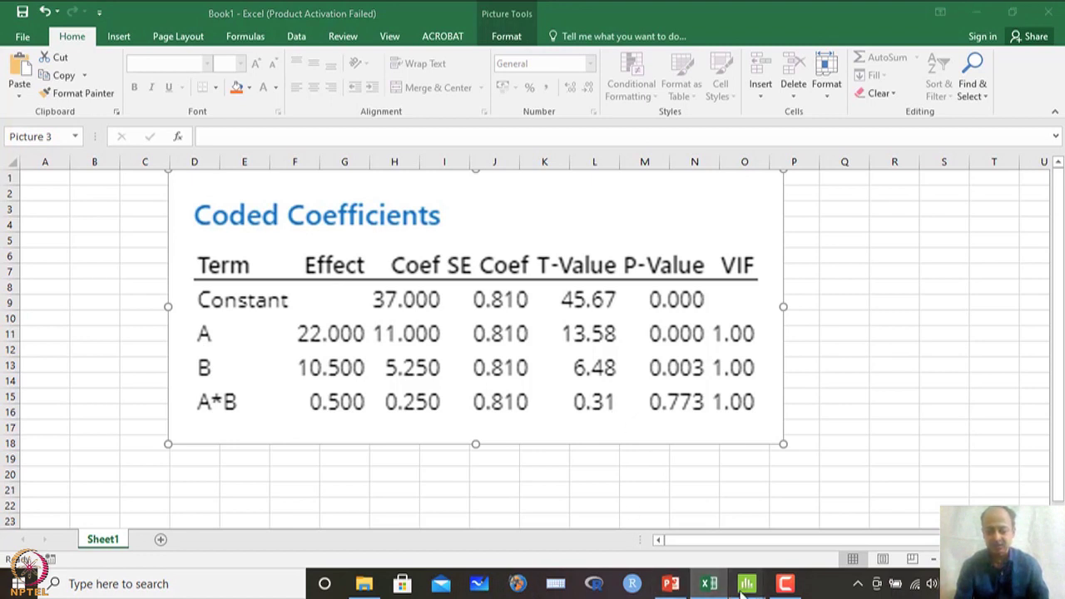
- Switch back to the Minitab results and review the Analysis of Variance table and the regression equation in uncoded units
{"action": "mouse_move", "coordinate": [745, 584]}
{"action": "left_click", "coordinate": [760, 524]}
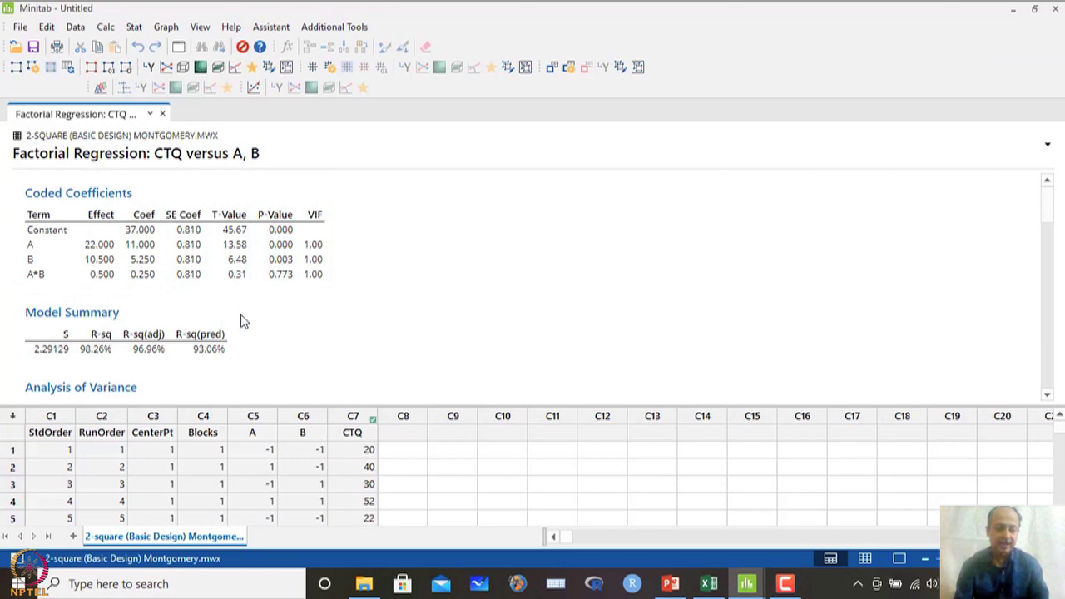
{"action": "scroll", "coordinate": [237, 317], "scroll_direction": "down", "scroll_amount": 4}
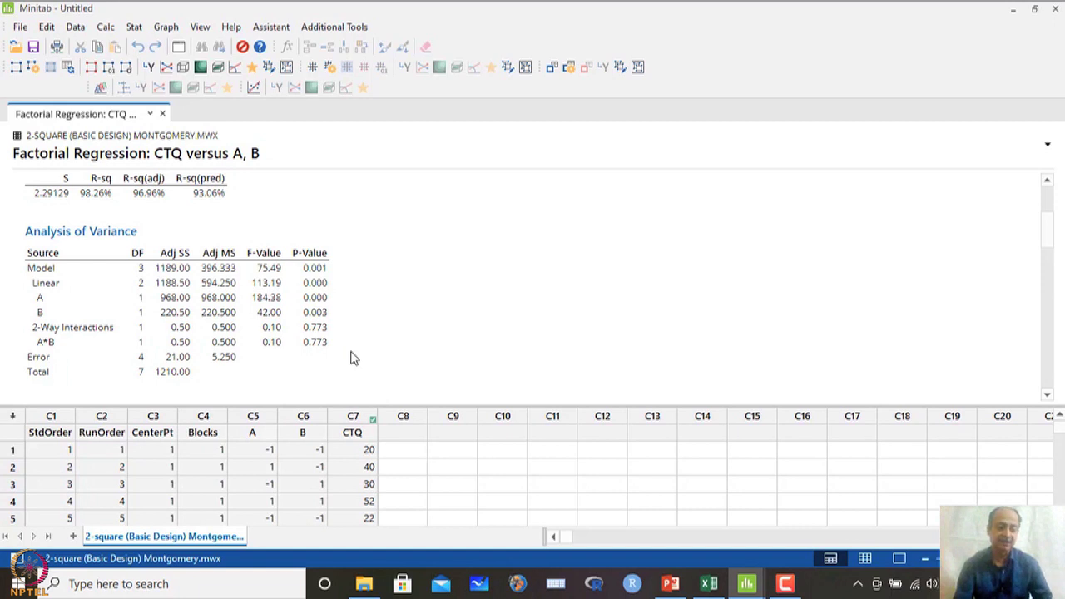
{"action": "scroll", "coordinate": [359, 347], "scroll_direction": "down", "scroll_amount": 5}
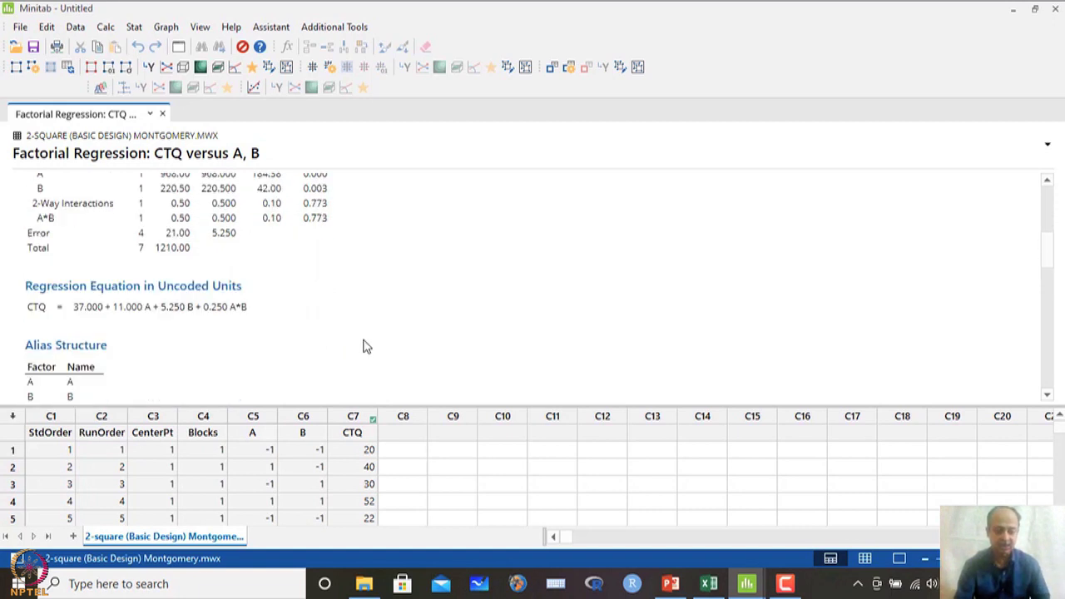
{"action": "scroll", "coordinate": [362, 347], "scroll_direction": "up", "scroll_amount": 2}
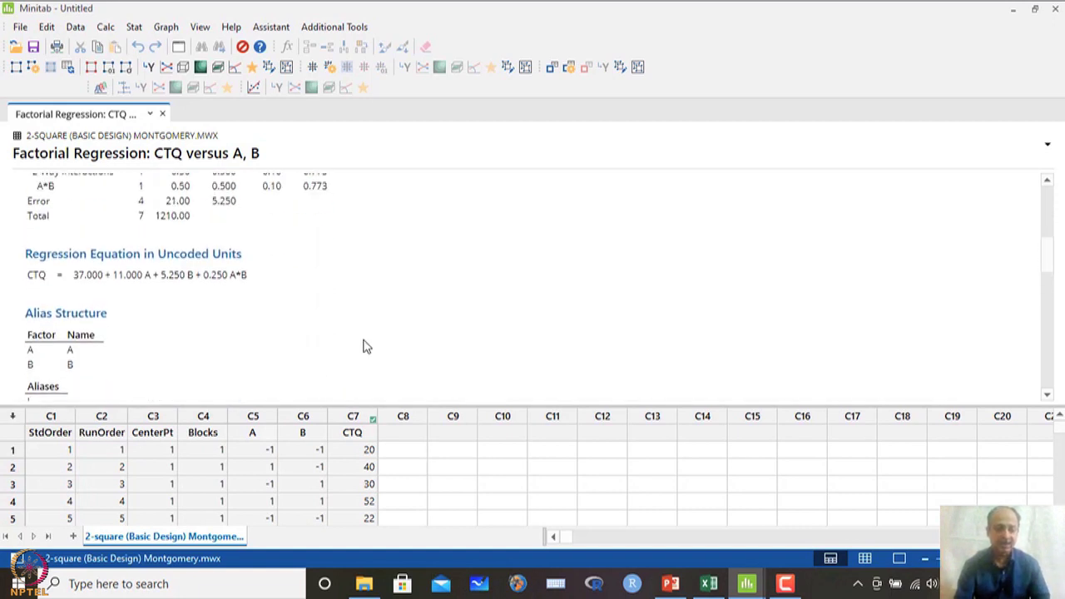
{"action": "left_click", "coordinate": [130, 280]}
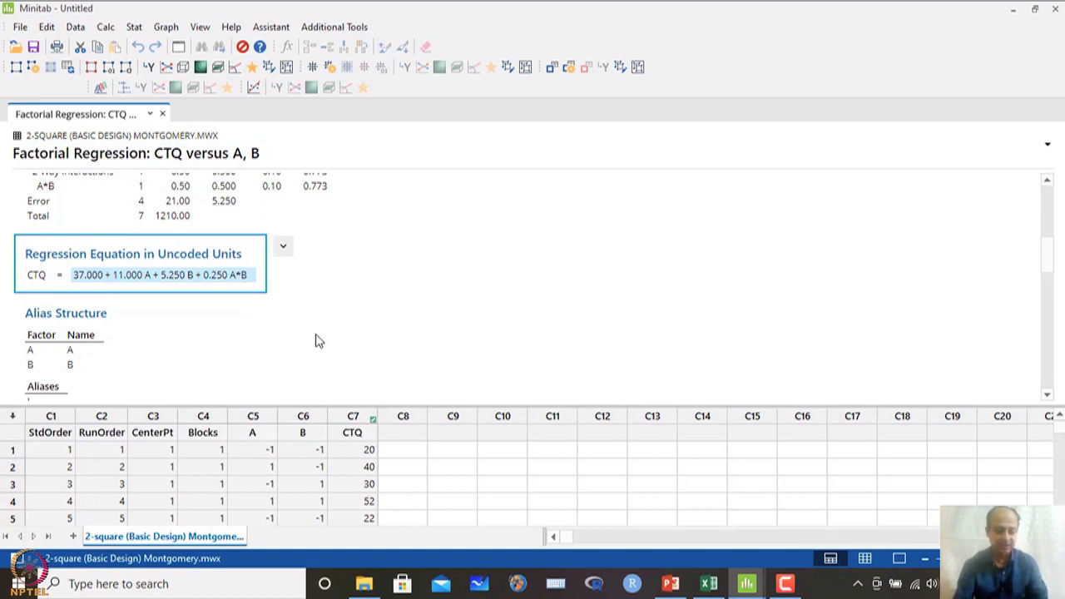
- Look through the alias structure and standardized effects plots, and return to the Effect column of the Coded Coefficients table
{"action": "scroll", "coordinate": [322, 337], "scroll_direction": "down", "scroll_amount": 2}
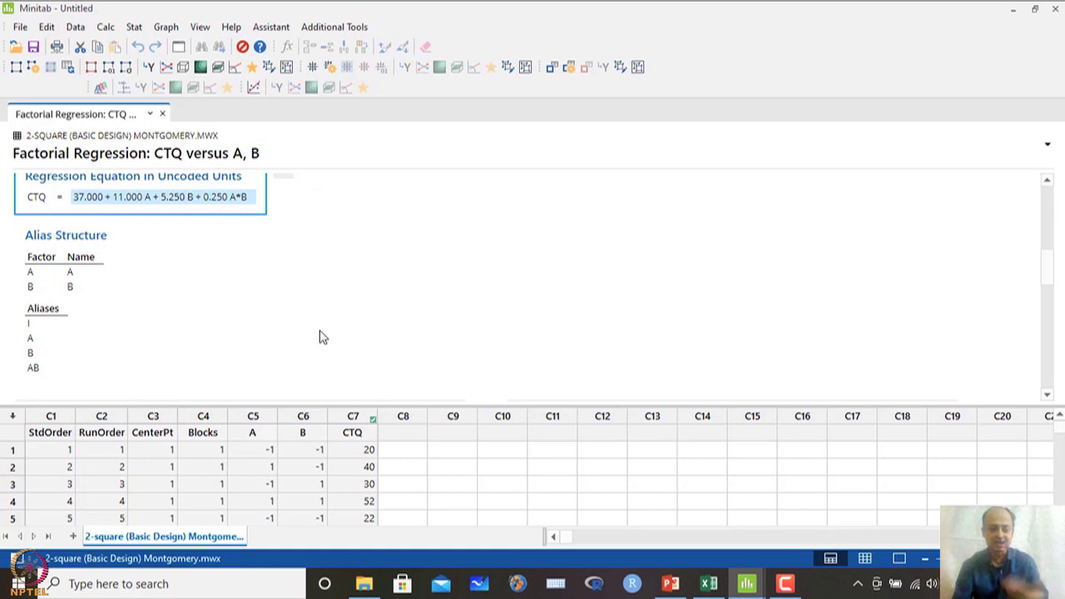
{"action": "scroll", "coordinate": [340, 325], "scroll_direction": "down", "scroll_amount": 4}
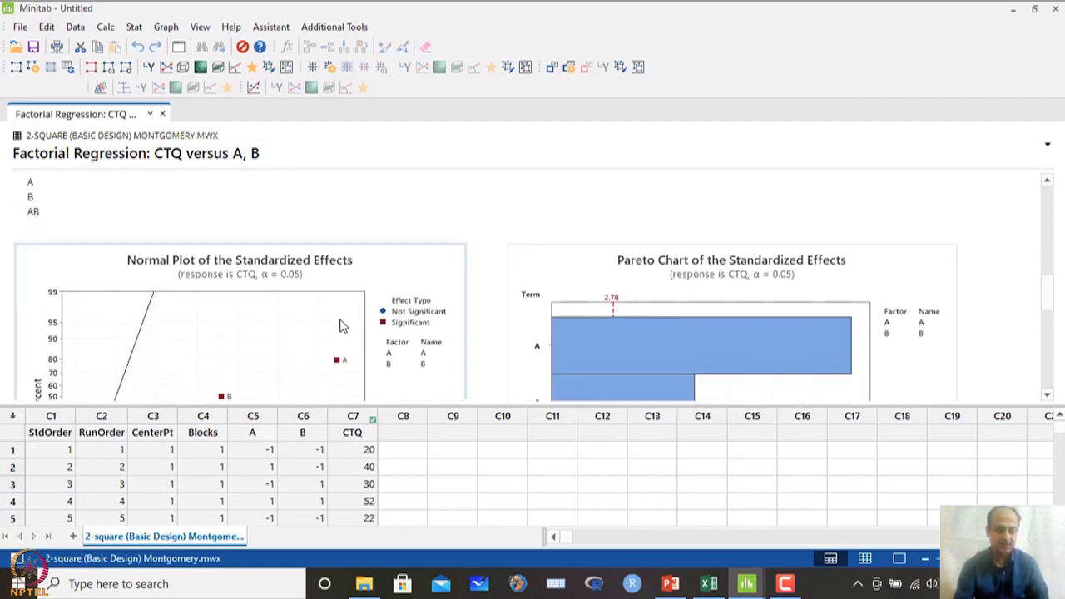
{"action": "scroll", "coordinate": [339, 325], "scroll_direction": "down", "scroll_amount": 2}
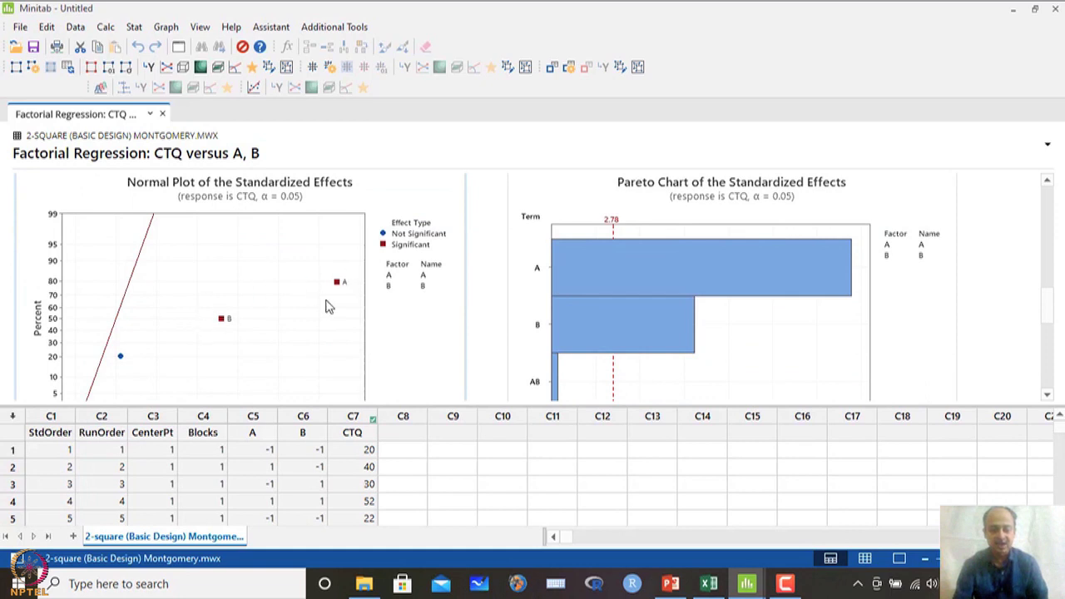
{"action": "scroll", "coordinate": [318, 310], "scroll_direction": "down", "scroll_amount": 2}
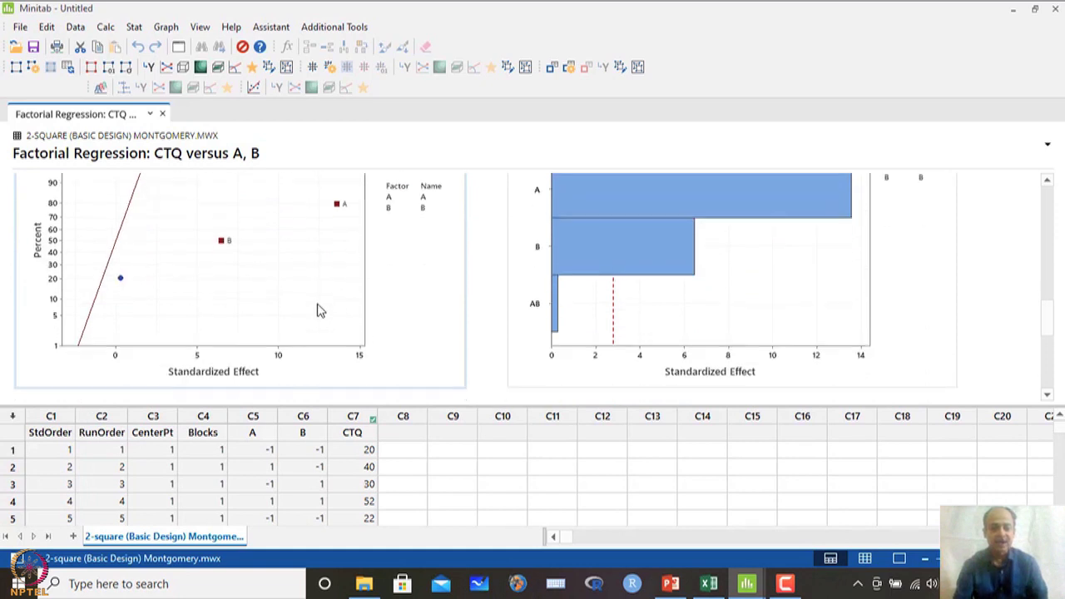
{"action": "scroll", "coordinate": [317, 308], "scroll_direction": "up", "scroll_amount": 2}
{"action": "scroll", "coordinate": [407, 277], "scroll_direction": "up", "scroll_amount": 10}
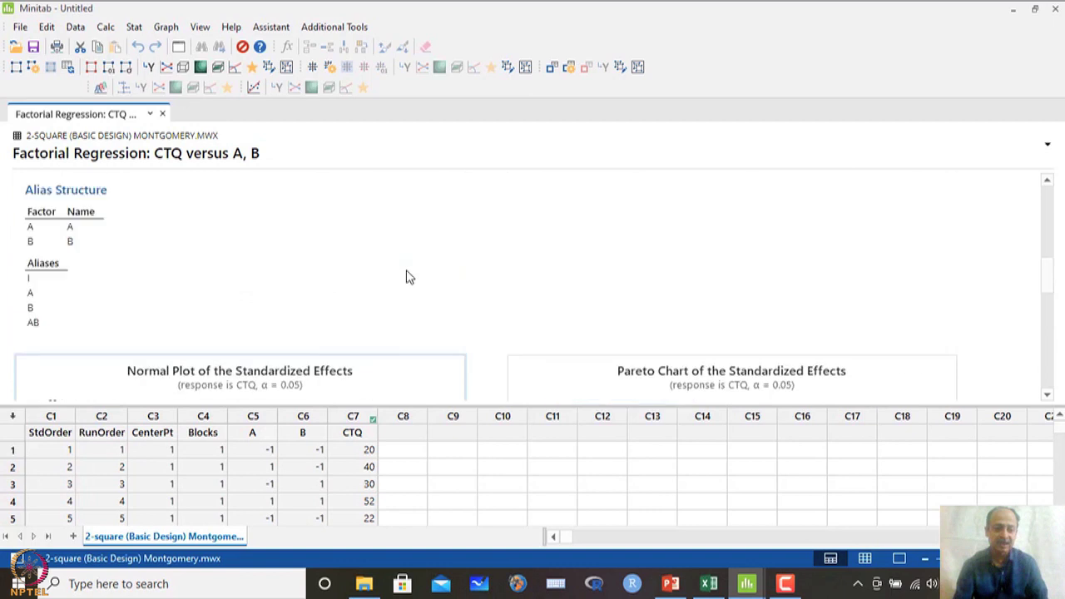
{"action": "scroll", "coordinate": [408, 277], "scroll_direction": "up", "scroll_amount": 1}
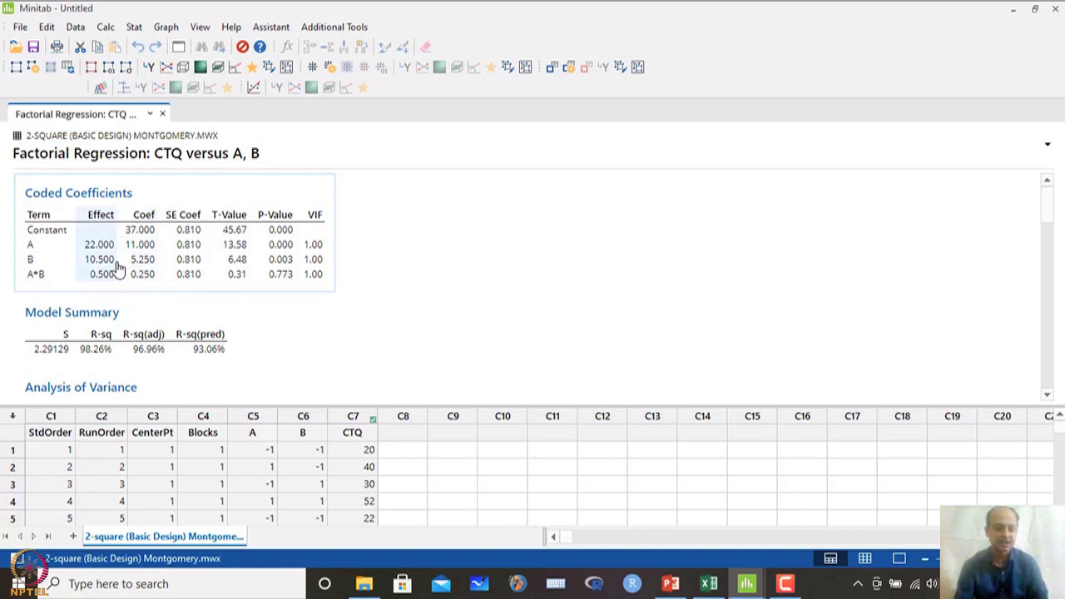
- Examine factors A, B and AB in the normal plot and Pareto chart of the standardized effects
{"action": "scroll", "coordinate": [260, 344], "scroll_direction": "down", "scroll_amount": 10}
{"action": "scroll", "coordinate": [260, 344], "scroll_direction": "down", "scroll_amount": 2}
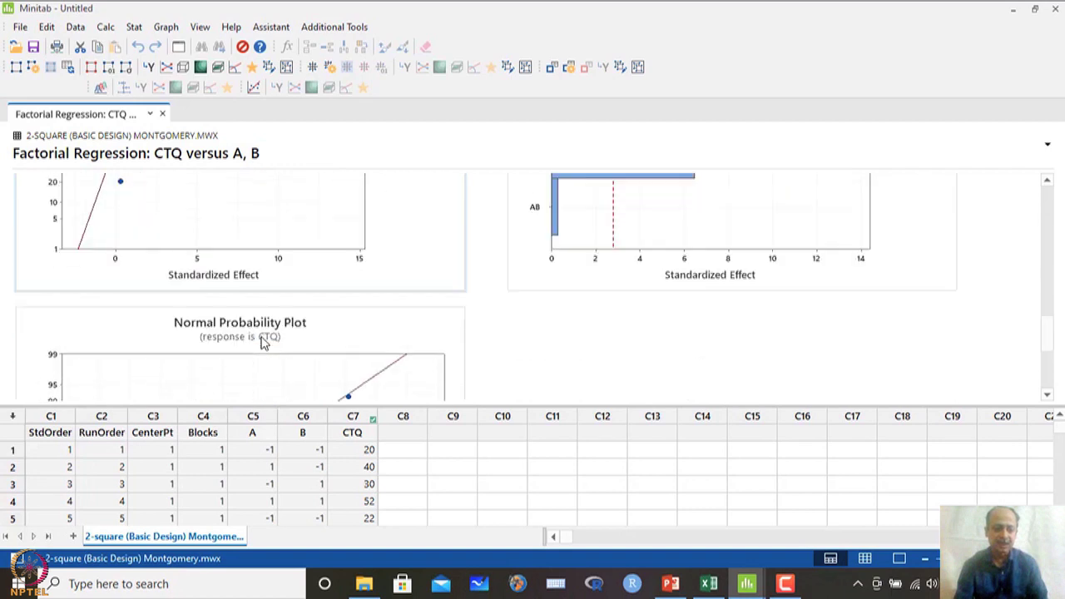
{"action": "scroll", "coordinate": [261, 343], "scroll_direction": "up", "scroll_amount": 2}
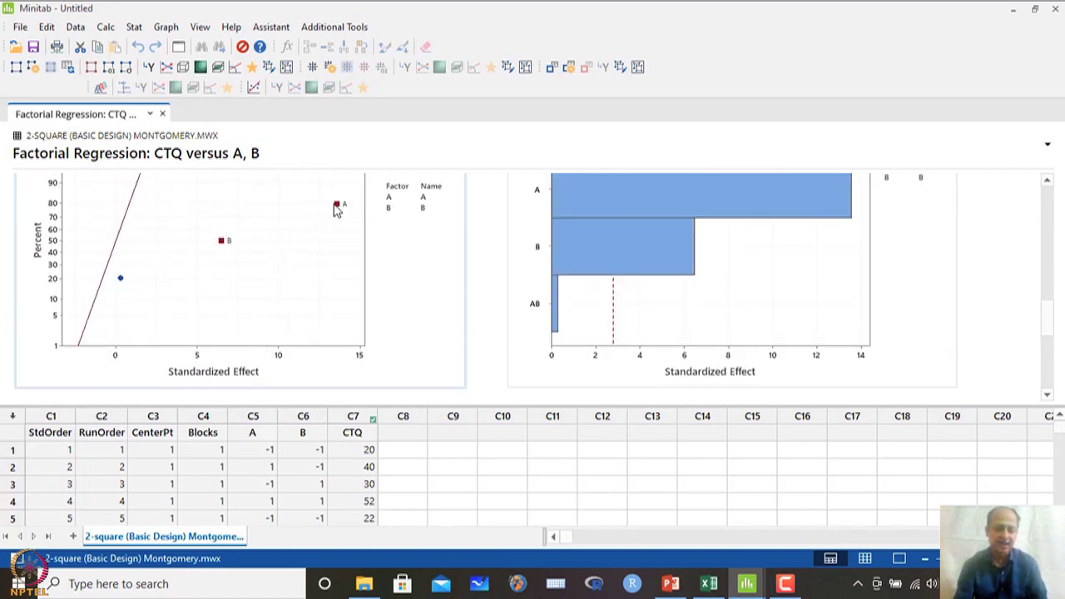
{"action": "scroll", "coordinate": [288, 258], "scroll_direction": "up", "scroll_amount": 1}
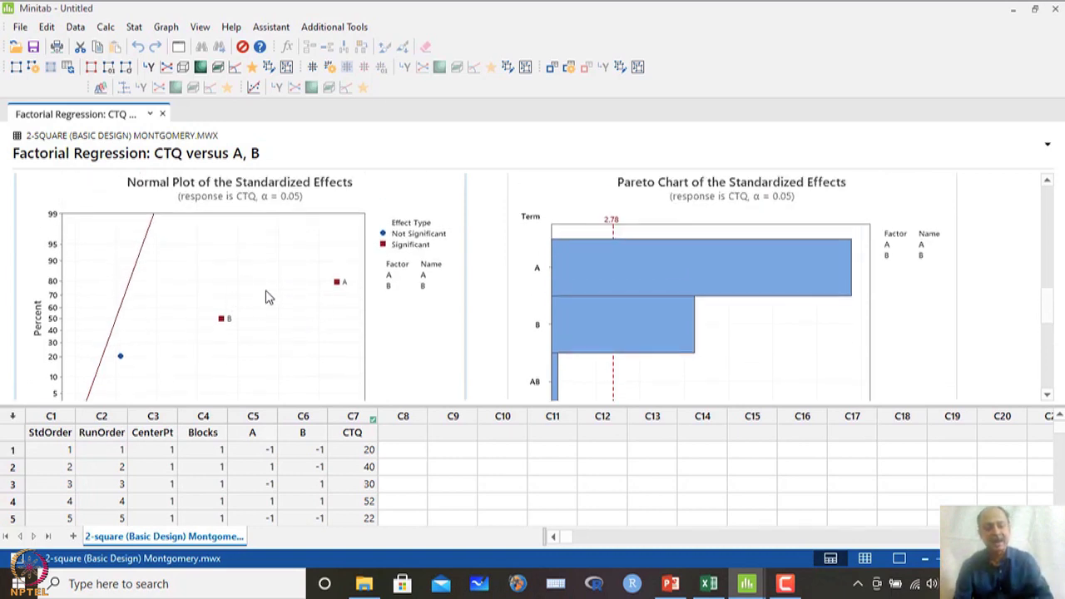
{"action": "scroll", "coordinate": [268, 294], "scroll_direction": "down", "scroll_amount": 1}
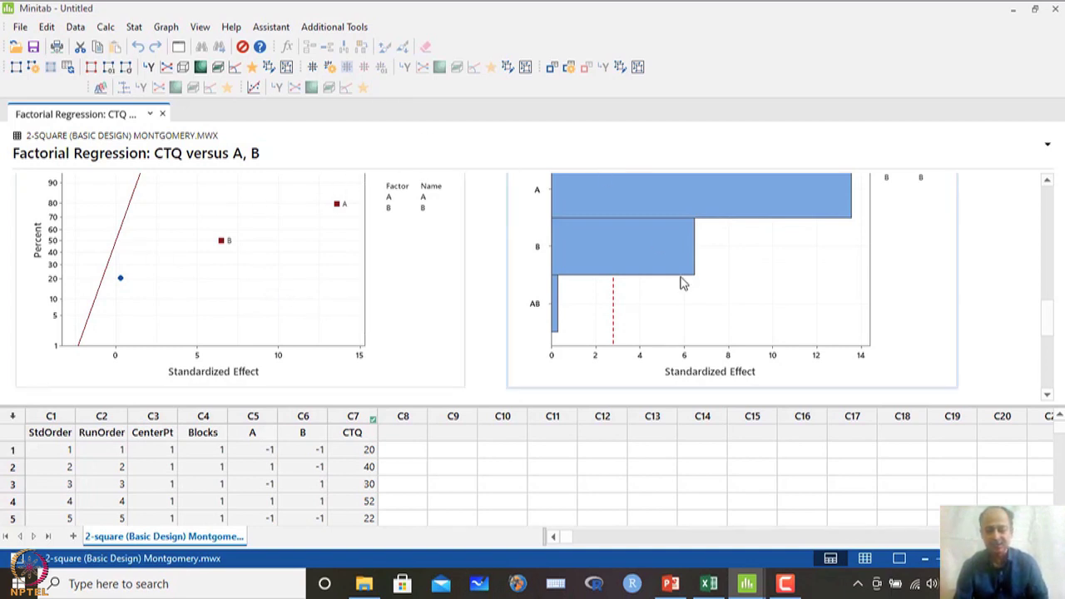
{"action": "scroll", "coordinate": [678, 308], "scroll_direction": "up", "scroll_amount": 3}
{"action": "scroll", "coordinate": [673, 326], "scroll_direction": "down", "scroll_amount": 4}
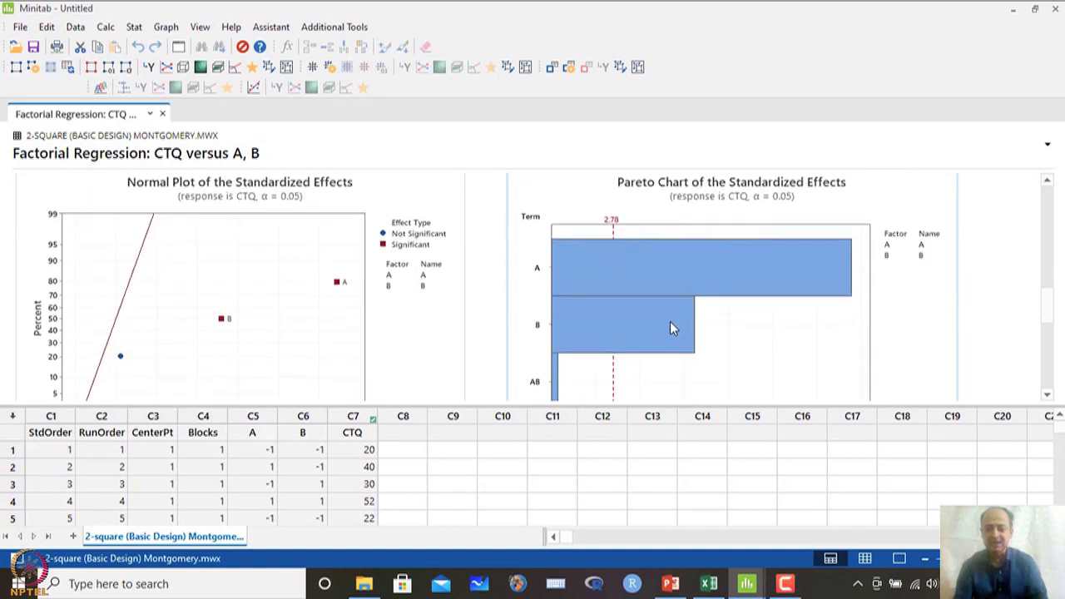
- Compare the Pareto bars of A, B and AB, and look back over the residual plot, regression equation and Model Summary
{"action": "scroll", "coordinate": [670, 321], "scroll_direction": "up", "scroll_amount": 2}
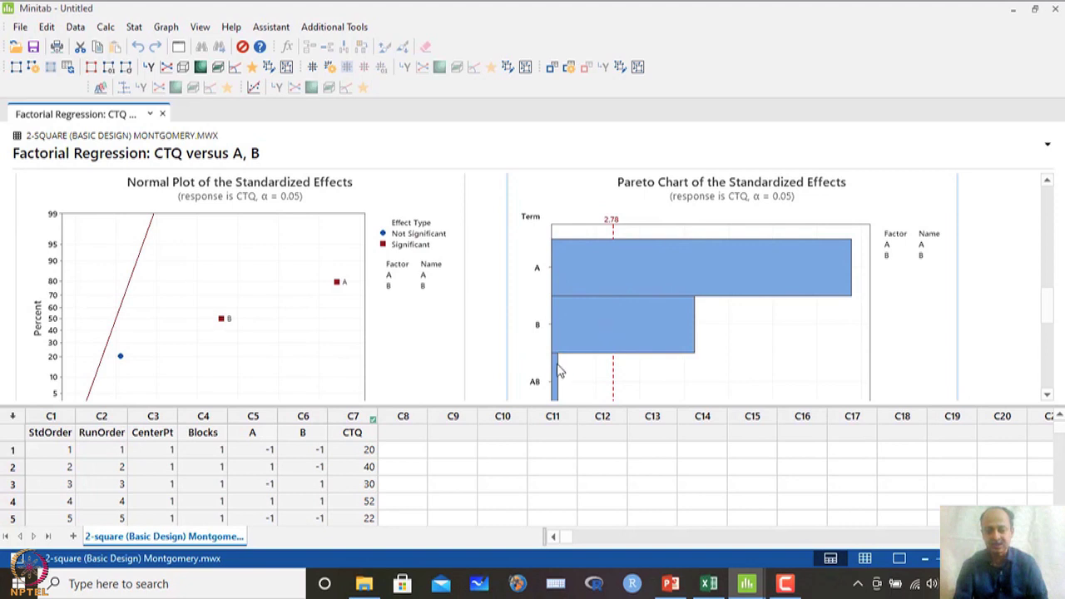
{"action": "scroll", "coordinate": [549, 332], "scroll_direction": "down", "scroll_amount": 2}
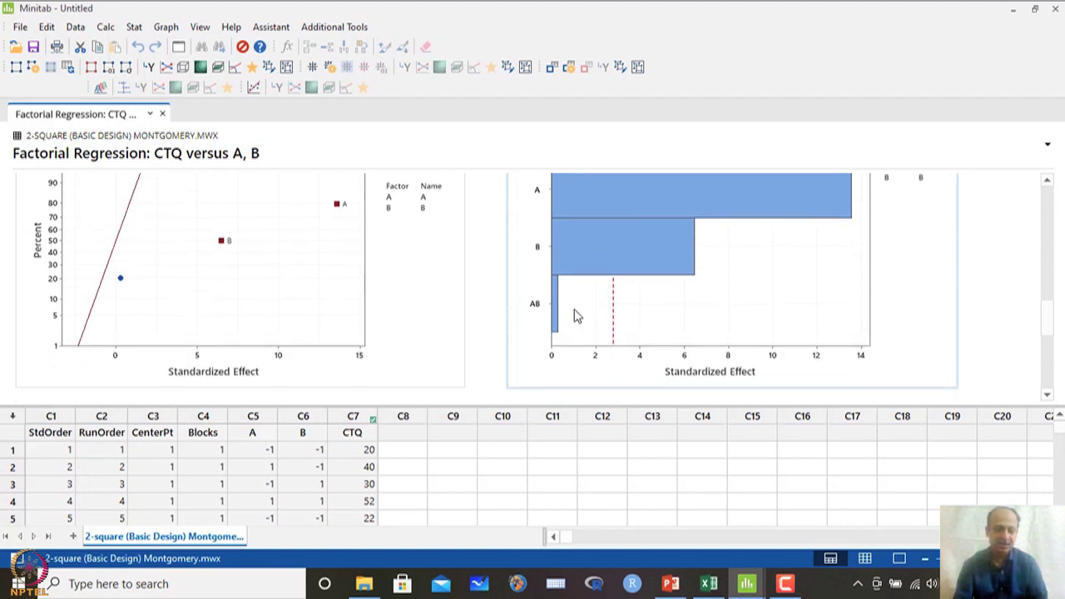
{"action": "scroll", "coordinate": [577, 314], "scroll_direction": "up", "scroll_amount": 2}
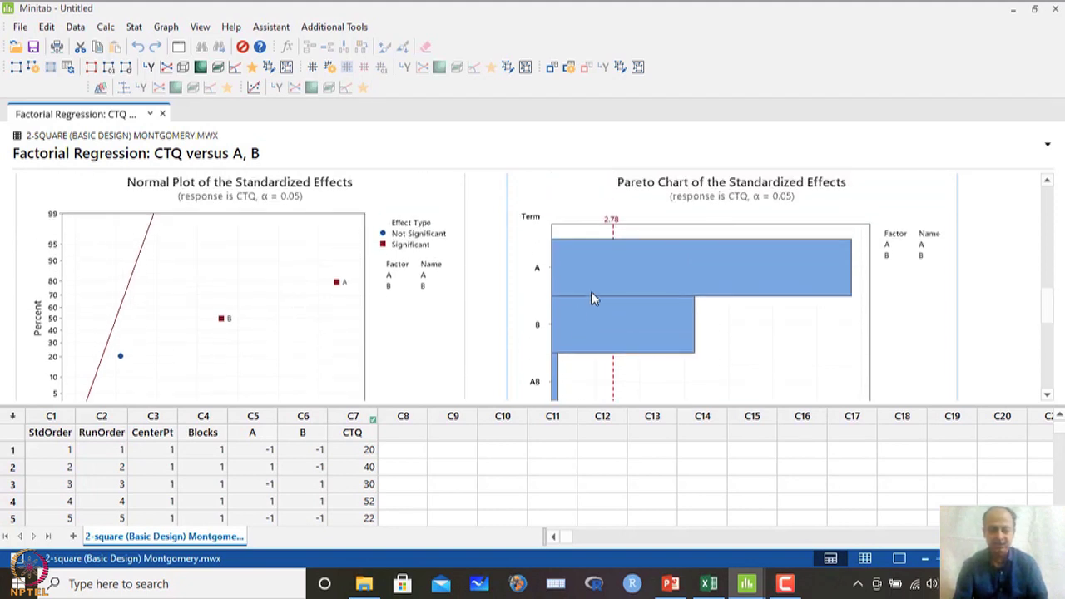
{"action": "scroll", "coordinate": [552, 295], "scroll_direction": "down", "scroll_amount": 8}
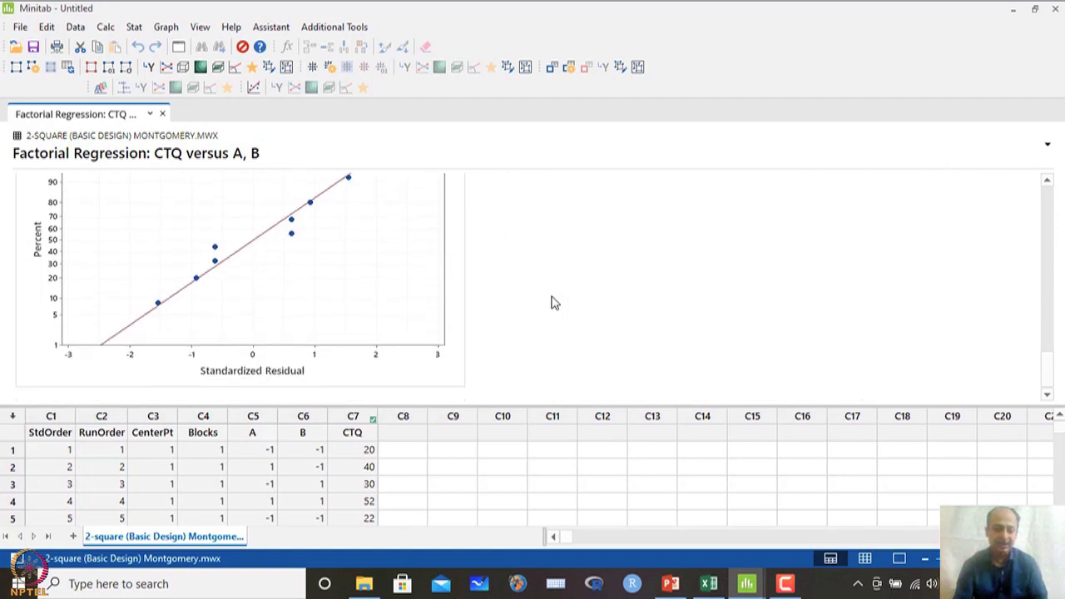
{"action": "scroll", "coordinate": [552, 303], "scroll_direction": "up", "scroll_amount": 15}
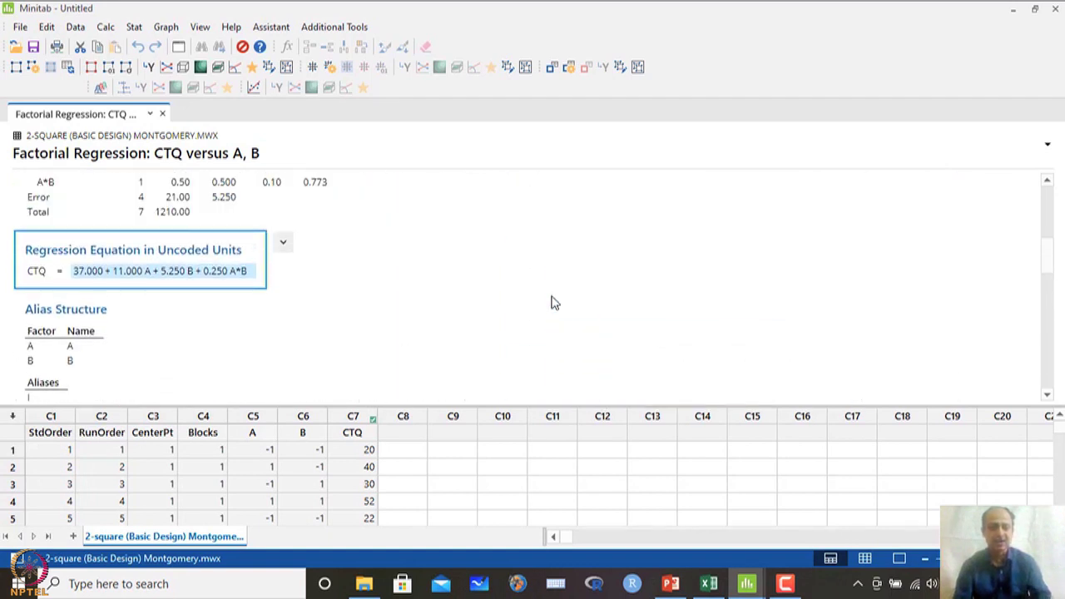
{"action": "scroll", "coordinate": [551, 303], "scroll_direction": "up", "scroll_amount": 1}
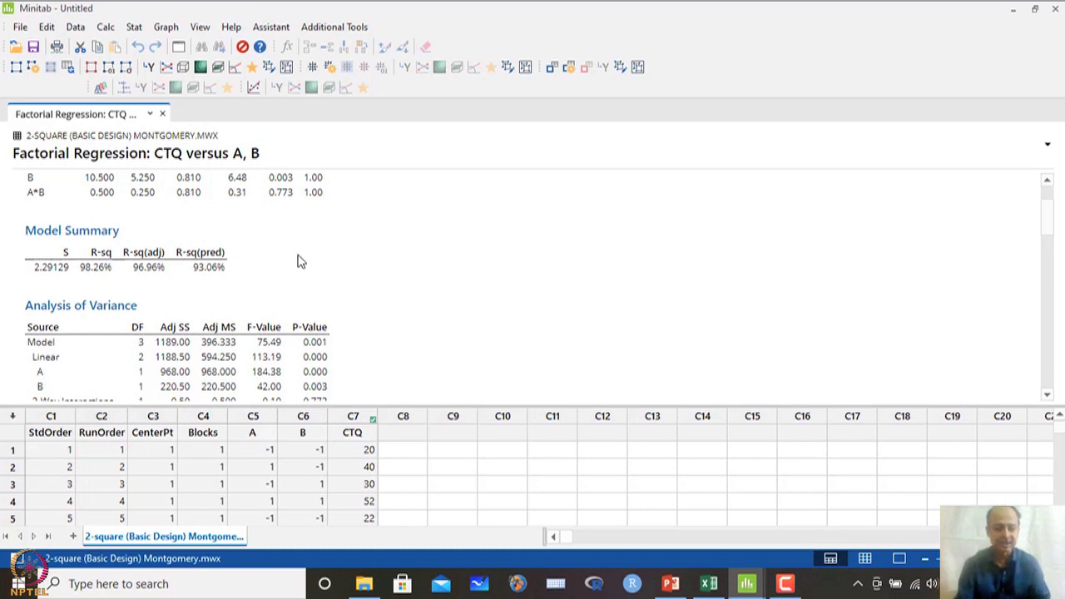
- Rerun the factorial design analysis for CTQ with the AB interaction removed from the model, keeping only terms A and B
{"action": "left_click", "coordinate": [136, 29]}
{"action": "mouse_move", "coordinate": [154, 96]}
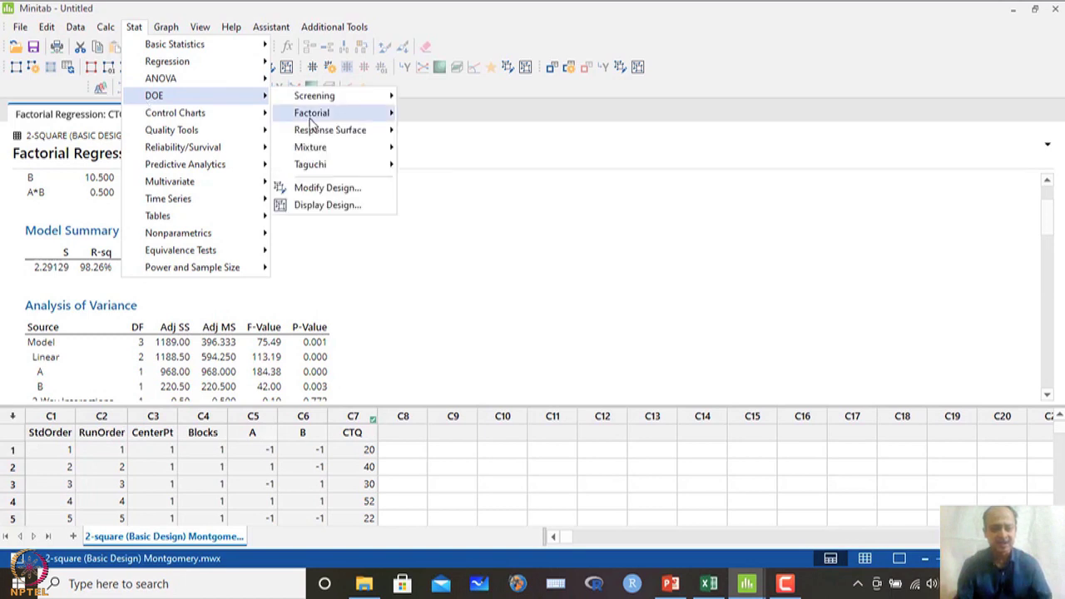
{"action": "mouse_move", "coordinate": [330, 119]}
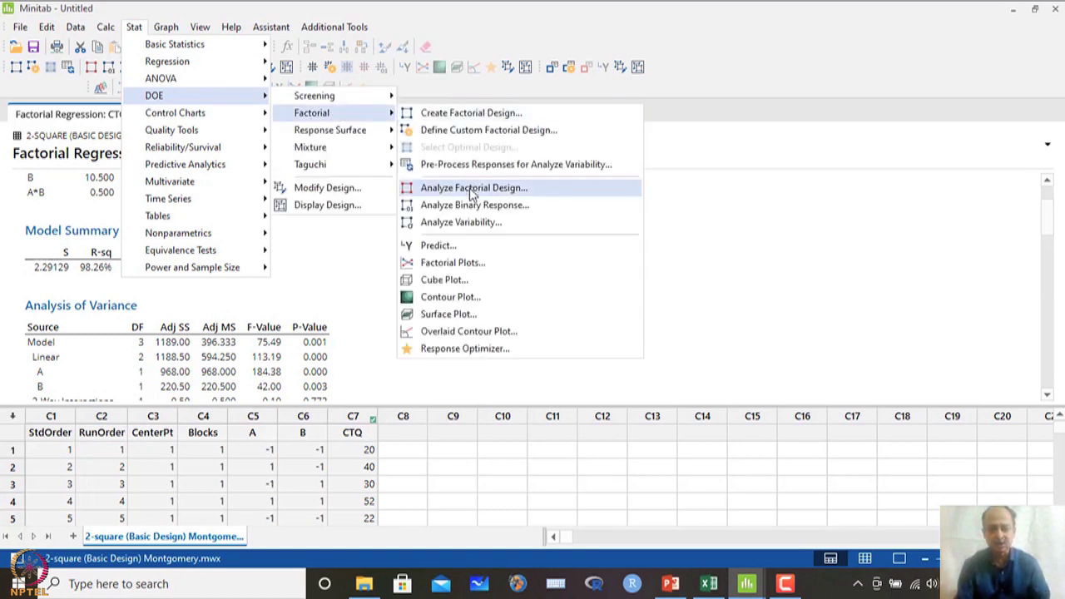
{"action": "left_click", "coordinate": [471, 190]}
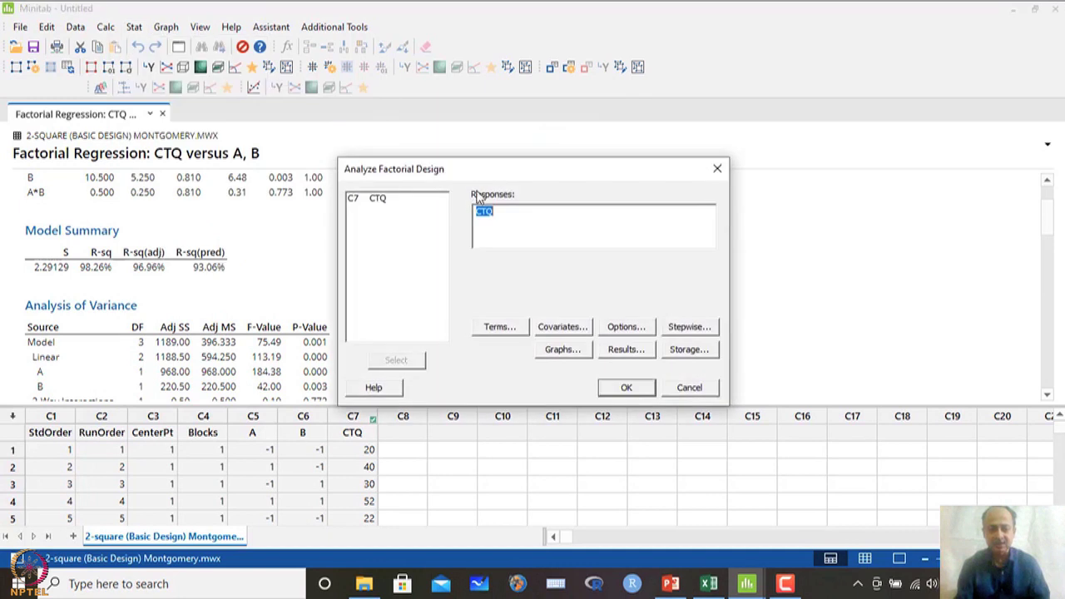
{"action": "left_click", "coordinate": [507, 329]}
{"action": "left_click", "coordinate": [582, 247]}
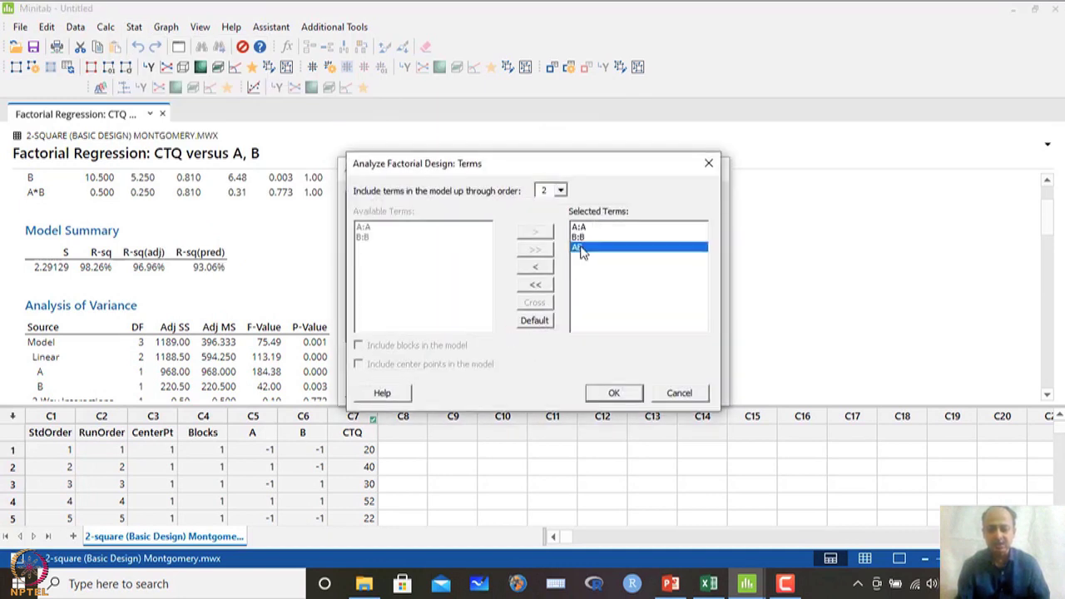
{"action": "left_click", "coordinate": [535, 266]}
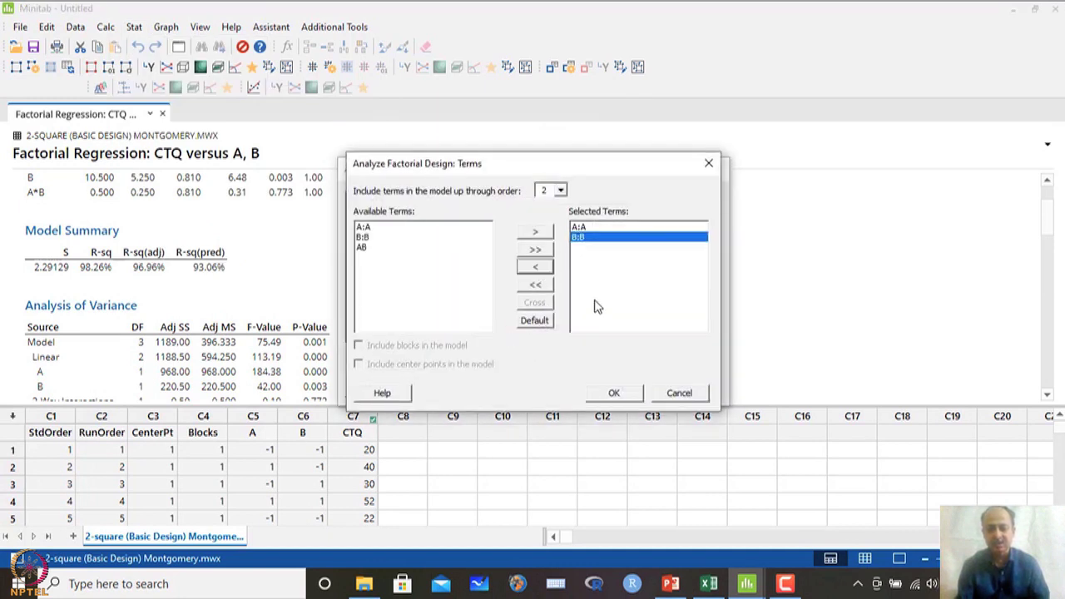
{"action": "left_click", "coordinate": [616, 394]}
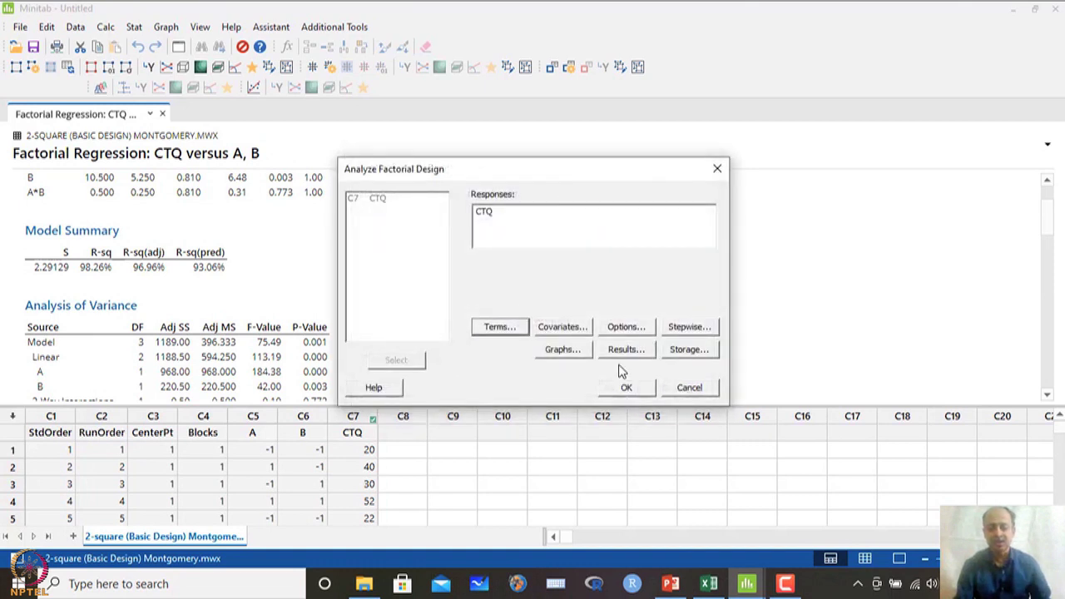
{"action": "left_click", "coordinate": [626, 388]}
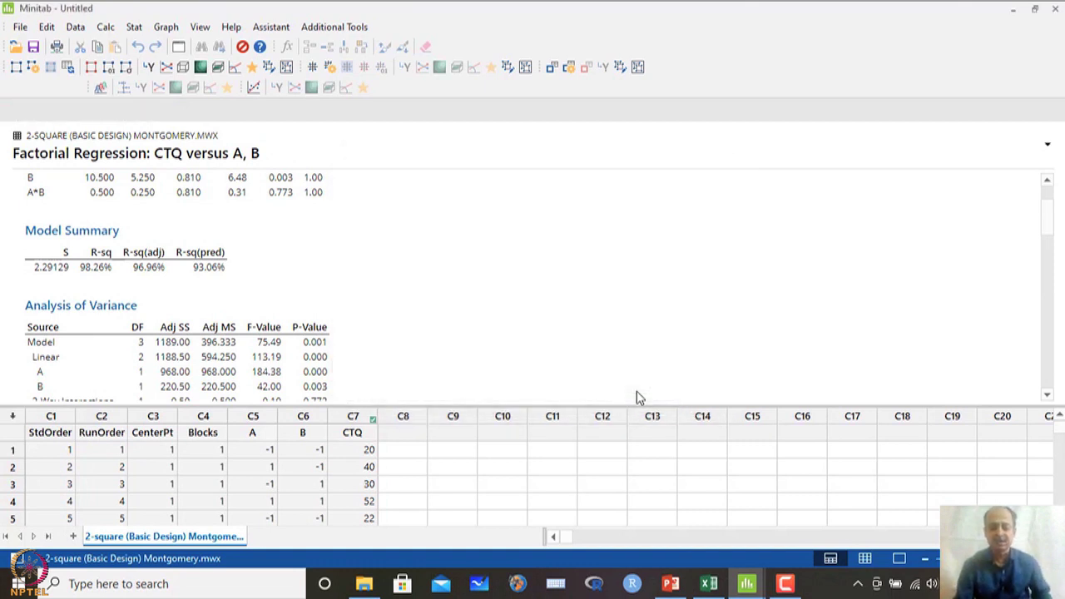
- Review the reduced model's coded coefficients, Model Summary, Analysis of Variance with lack-of-fit, and regression equation in uncoded units
{"action": "scroll", "coordinate": [416, 319], "scroll_direction": "down", "scroll_amount": 2}
{"action": "scroll", "coordinate": [131, 297], "scroll_direction": "up", "scroll_amount": 2}
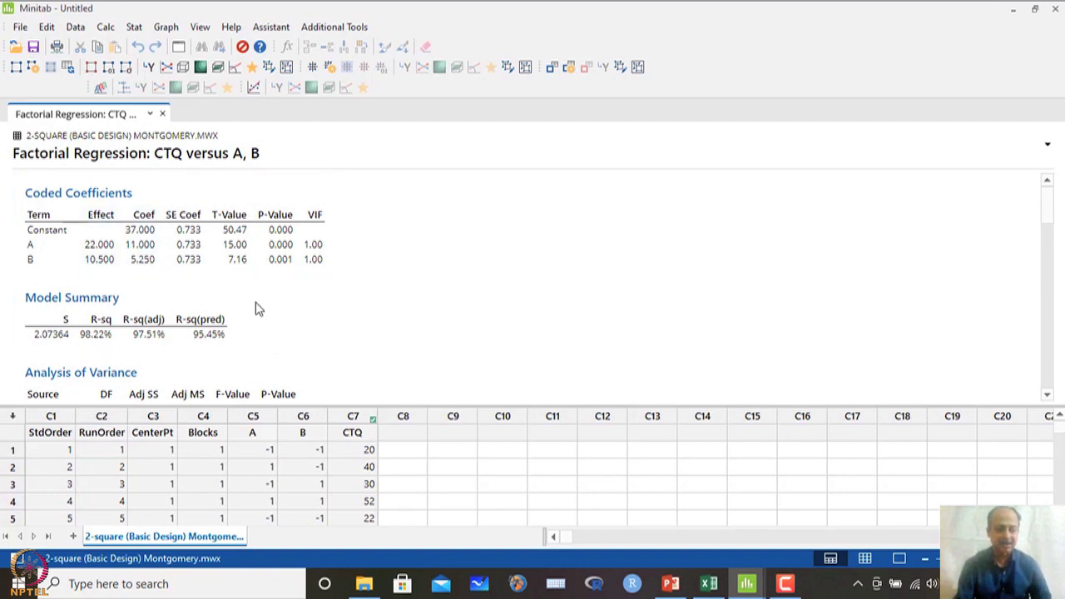
{"action": "scroll", "coordinate": [280, 336], "scroll_direction": "down", "scroll_amount": 1}
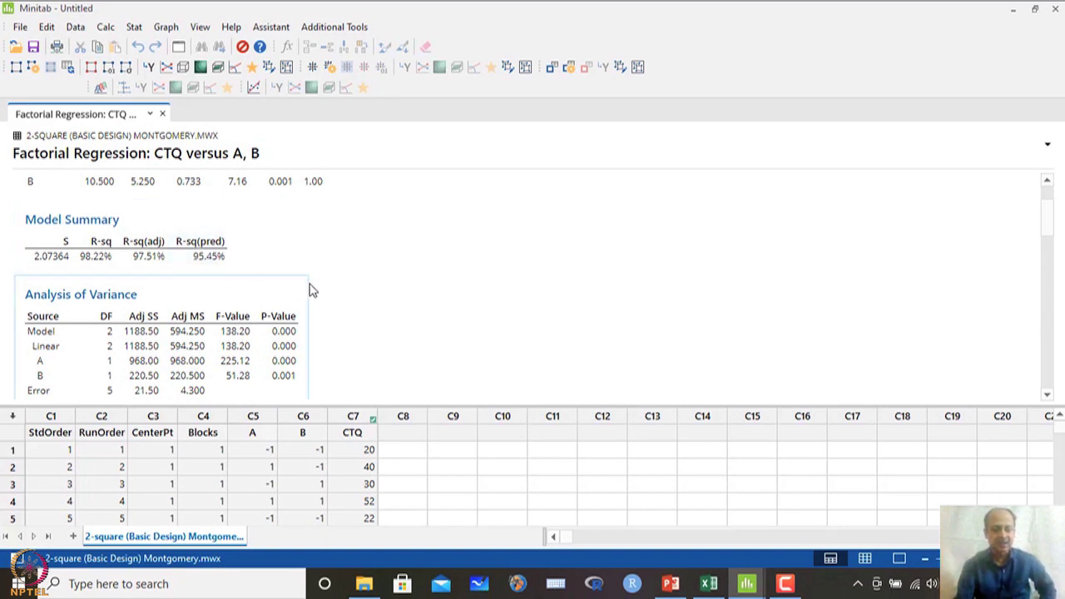
{"action": "scroll", "coordinate": [310, 288], "scroll_direction": "down", "scroll_amount": 1}
{"action": "scroll", "coordinate": [333, 304], "scroll_direction": "down", "scroll_amount": 1}
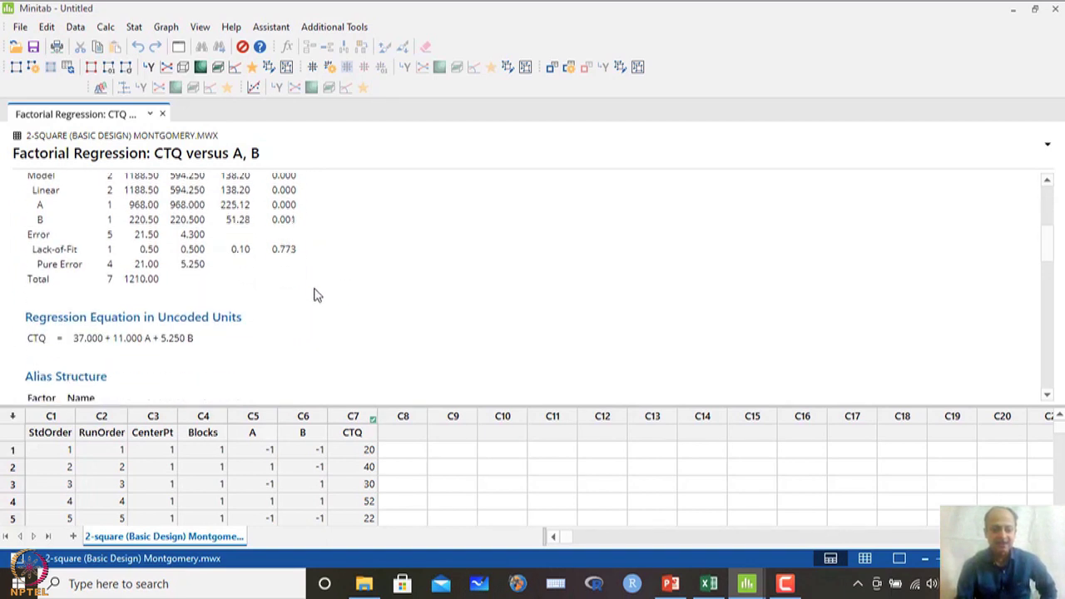
{"action": "left_click", "coordinate": [286, 260]}
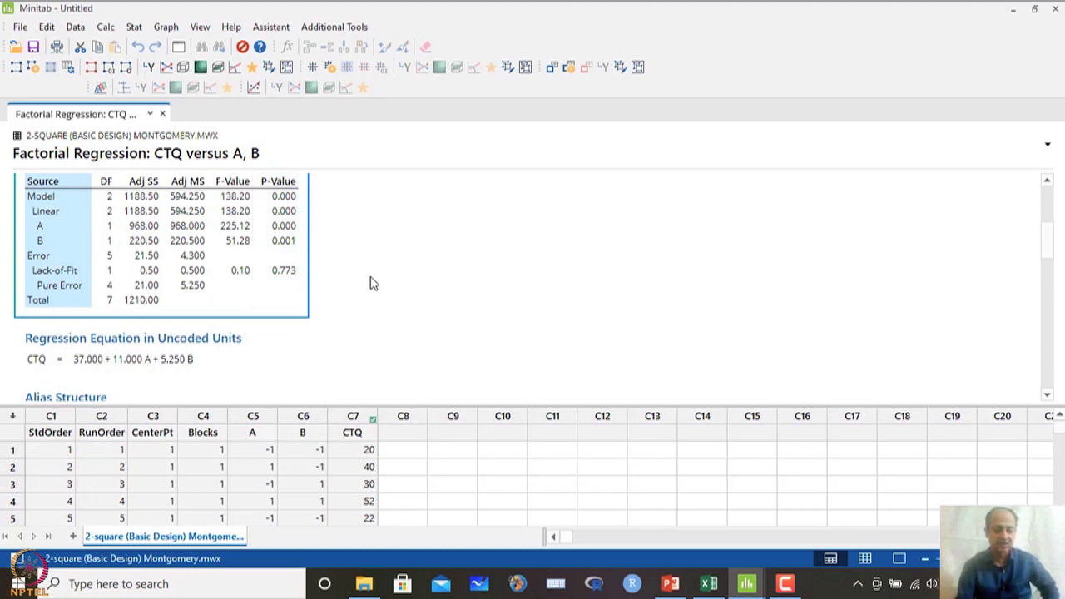
{"action": "scroll", "coordinate": [366, 282], "scroll_direction": "down", "scroll_amount": 1}
{"action": "left_click", "coordinate": [117, 287]}
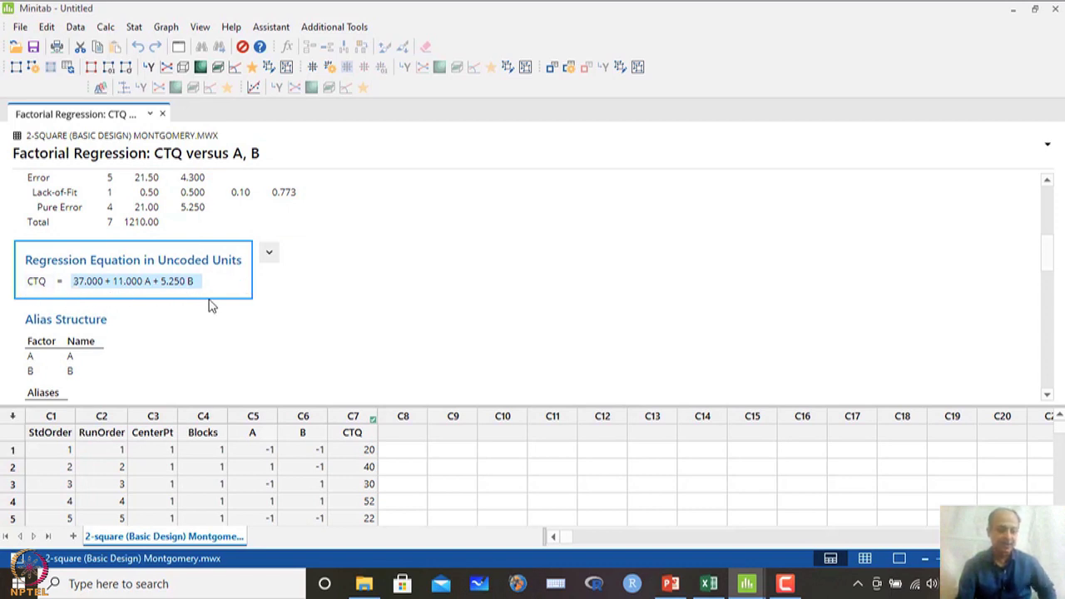
- Examine factors A and B in the reduced model's normal plot and Pareto chart of the standardized effects
{"action": "scroll", "coordinate": [261, 309], "scroll_direction": "down", "scroll_amount": 3}
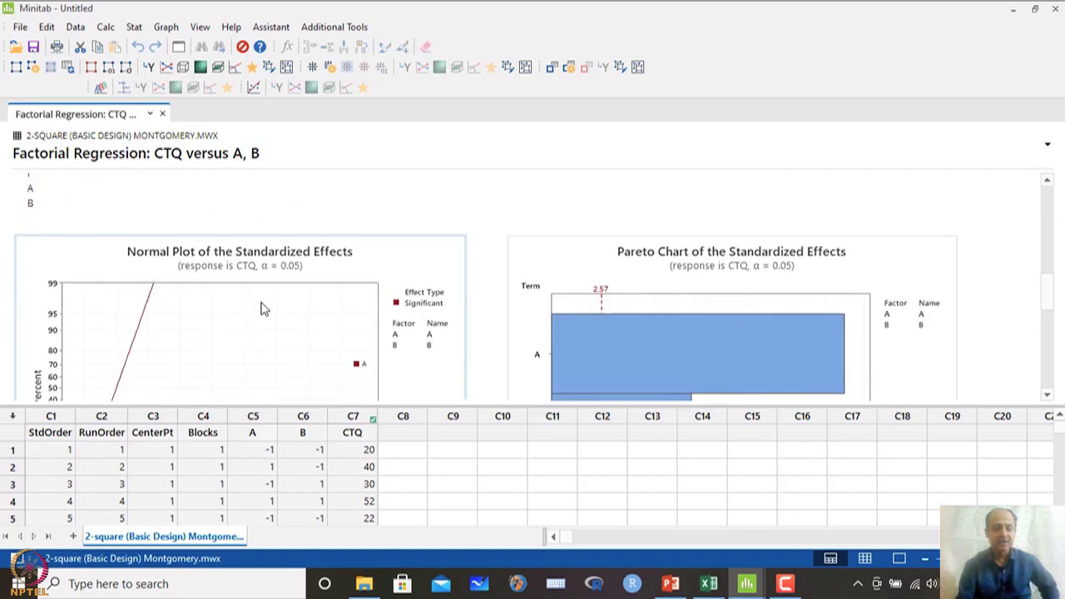
{"action": "scroll", "coordinate": [261, 309], "scroll_direction": "down", "scroll_amount": 3}
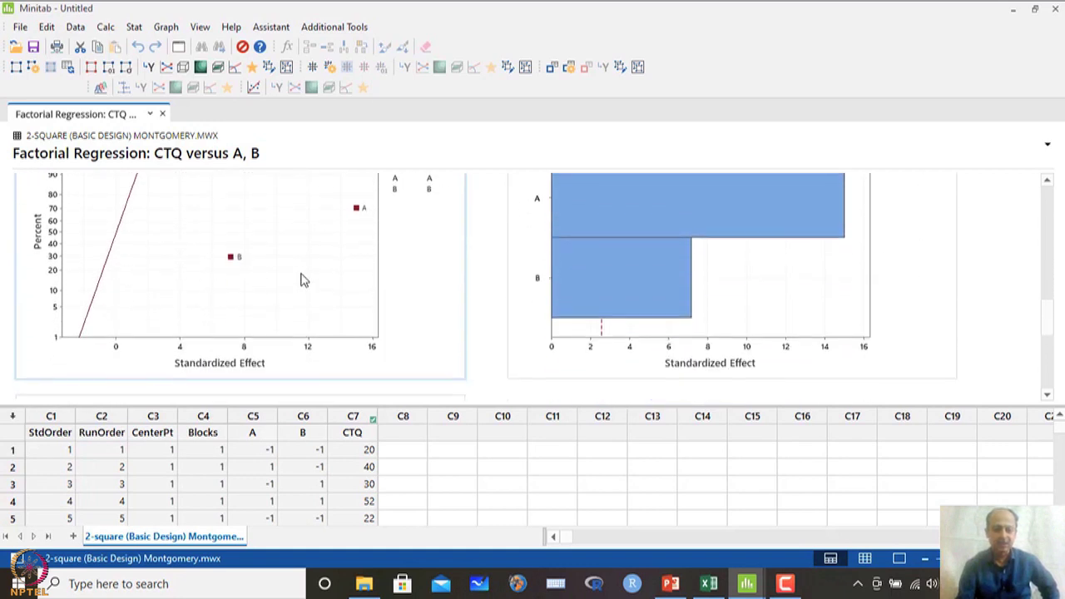
{"action": "scroll", "coordinate": [280, 291], "scroll_direction": "up", "scroll_amount": 2}
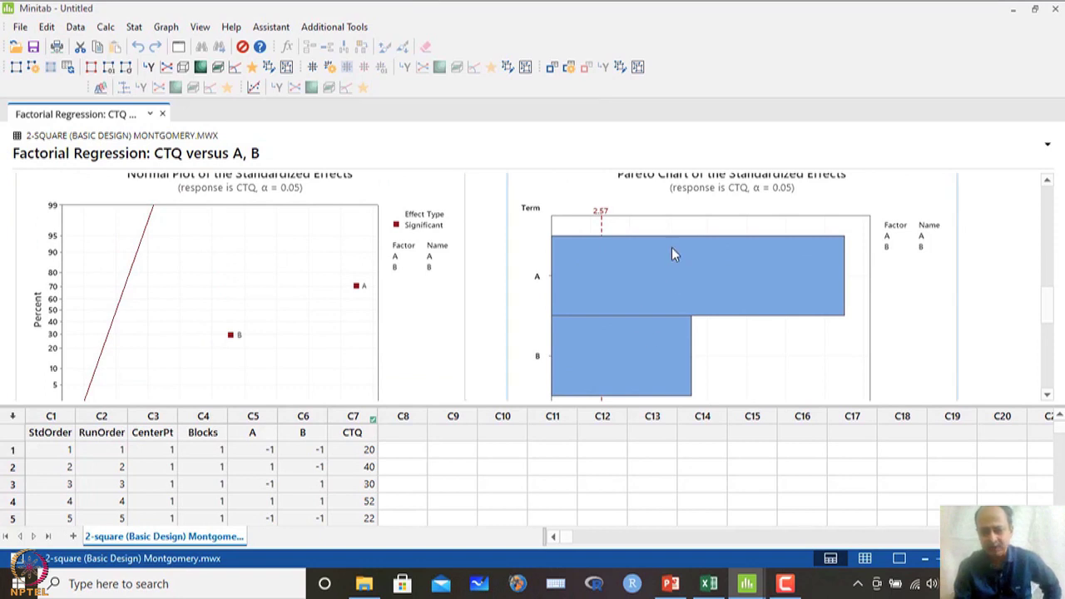
{"action": "scroll", "coordinate": [671, 247], "scroll_direction": "up", "scroll_amount": 2}
{"action": "scroll", "coordinate": [713, 307], "scroll_direction": "down", "scroll_amount": 4}
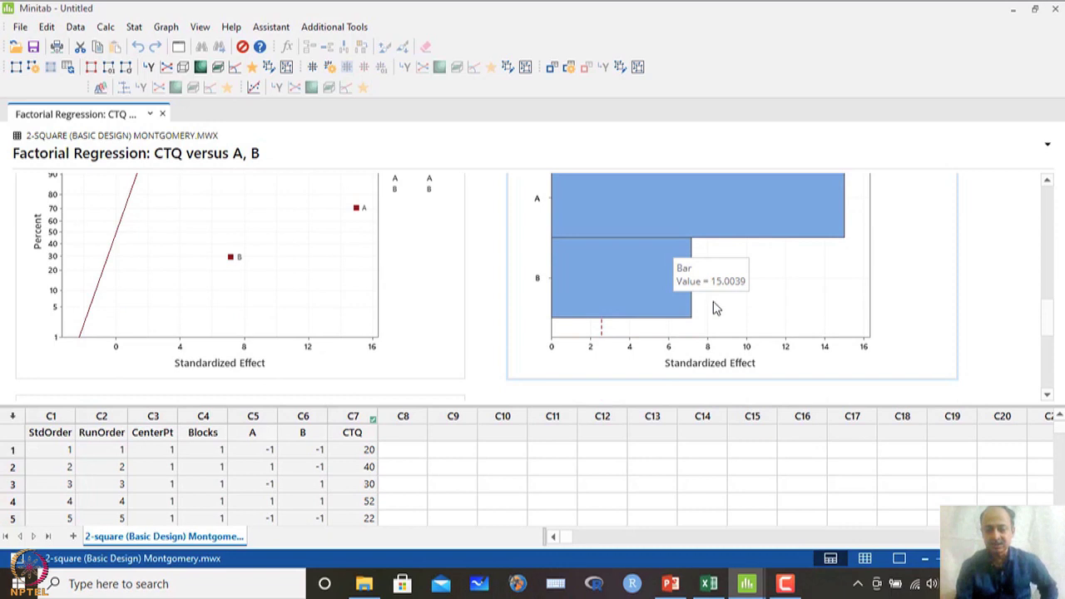
- Inspect the Normal Probability Plot of the standardized residuals for the CTQ response
{"action": "scroll", "coordinate": [598, 337], "scroll_direction": "down", "scroll_amount": 7}
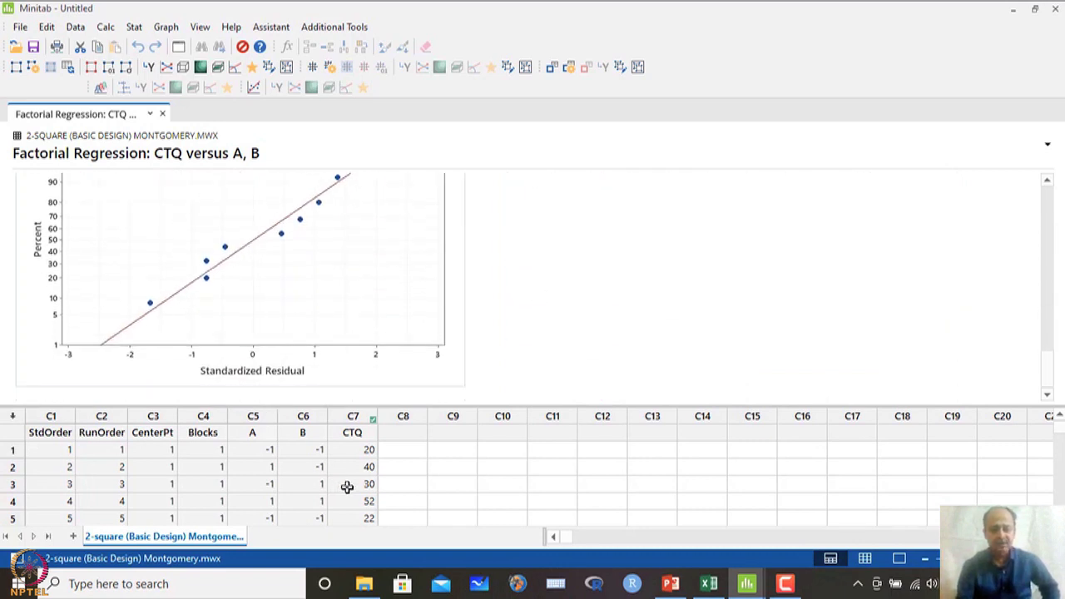
{"action": "scroll", "coordinate": [299, 350], "scroll_direction": "up", "scroll_amount": 2}
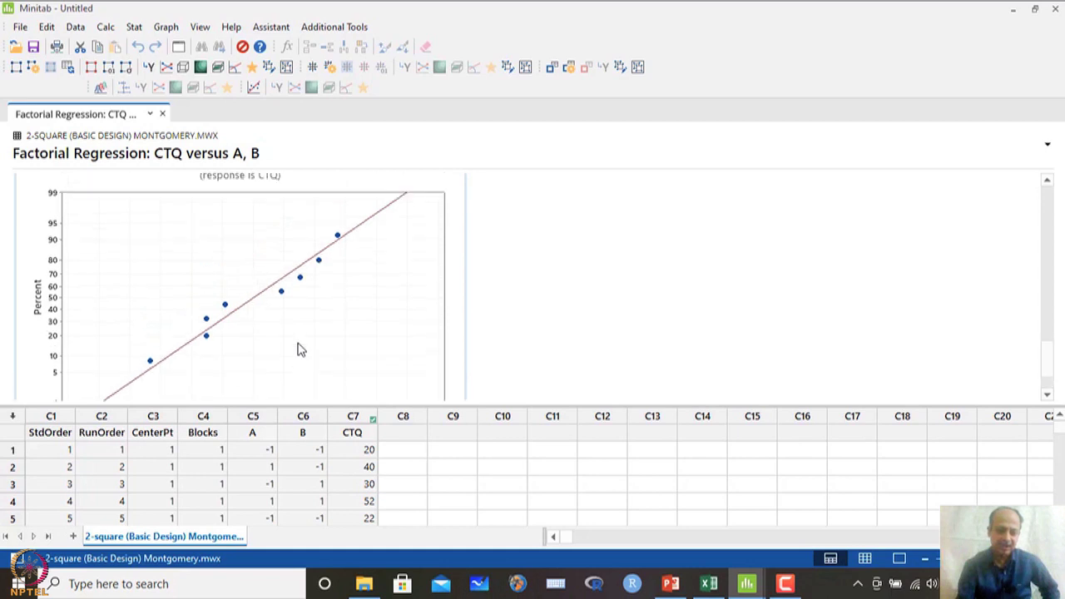
{"action": "scroll", "coordinate": [324, 306], "scroll_direction": "down", "scroll_amount": 2}
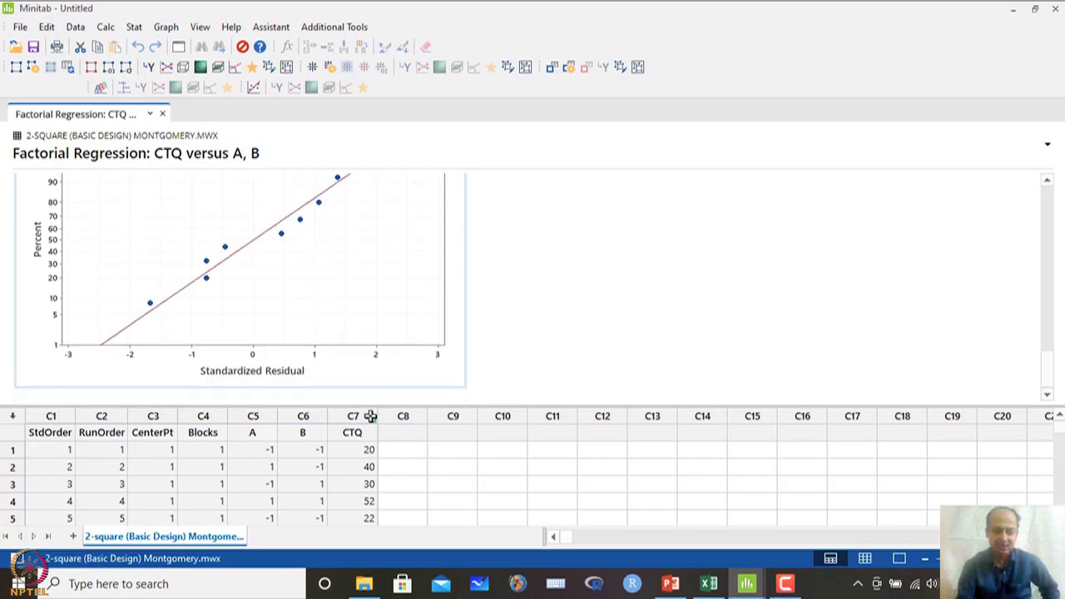
{"action": "left_click", "coordinate": [416, 430]}
{"action": "scroll", "coordinate": [391, 281], "scroll_direction": "up", "scroll_amount": 6}
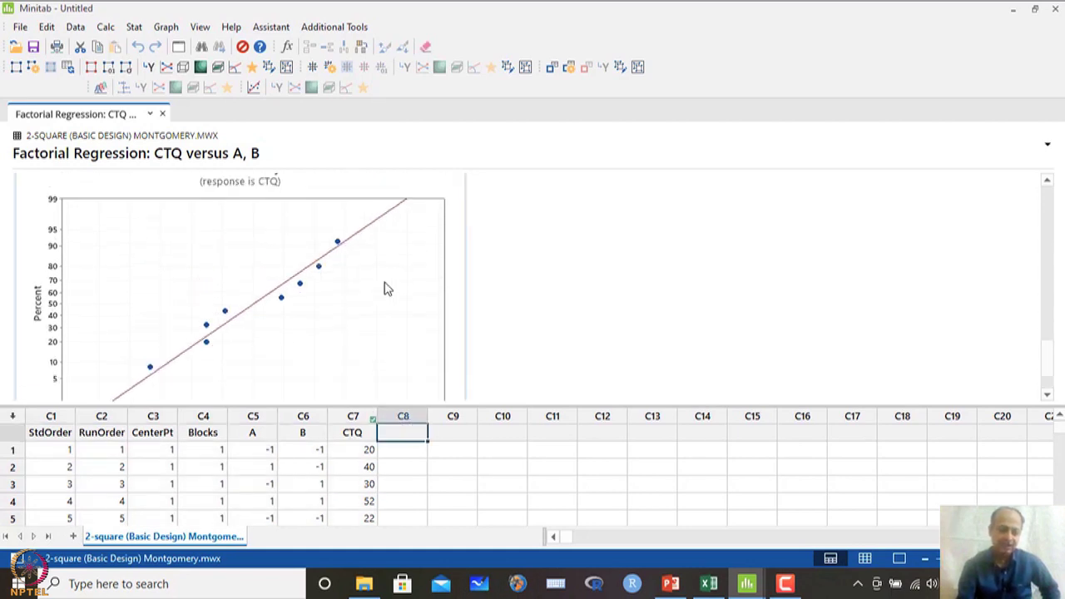
{"action": "scroll", "coordinate": [385, 288], "scroll_direction": "down", "scroll_amount": 6}
{"action": "scroll", "coordinate": [385, 289], "scroll_direction": "up", "scroll_amount": 2}
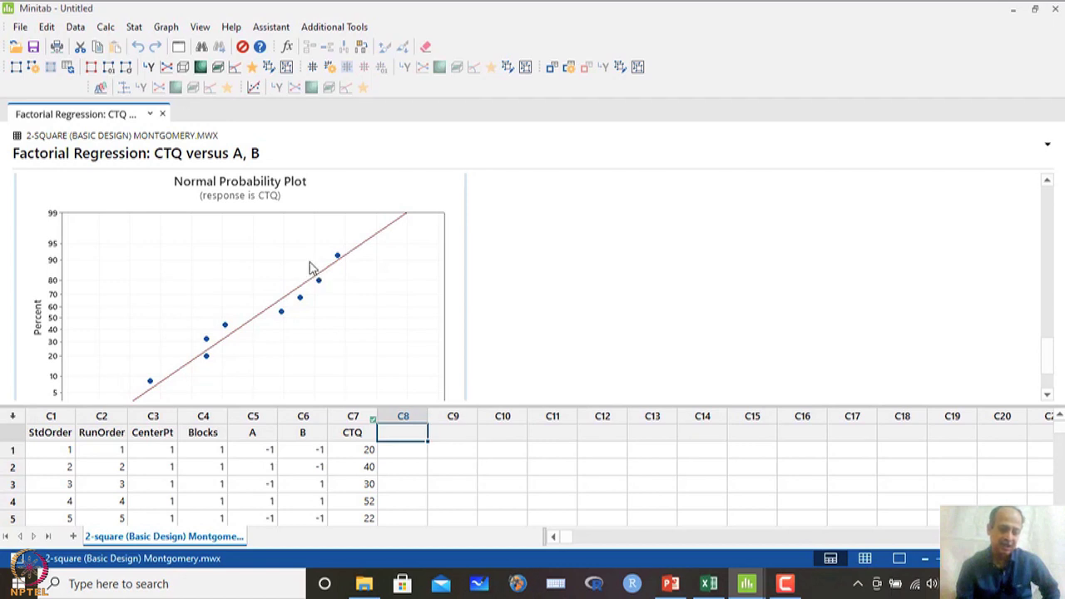
- Go back to the reduced model's Model Summary and Analysis of Variance tables and check them against the regression equation
{"action": "scroll", "coordinate": [328, 306], "scroll_direction": "up", "scroll_amount": 1}
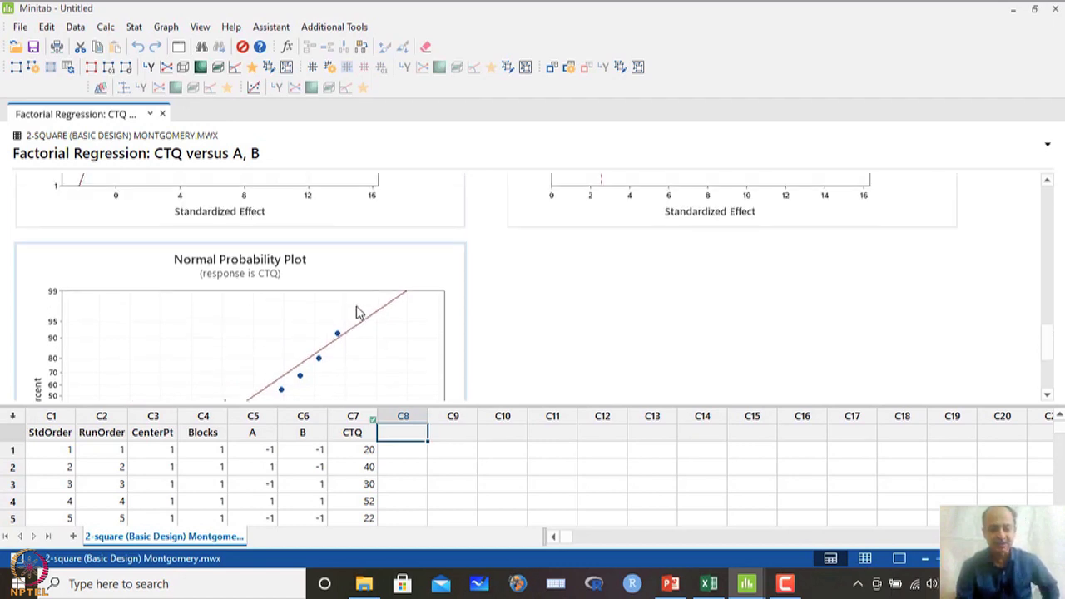
{"action": "scroll", "coordinate": [356, 310], "scroll_direction": "up", "scroll_amount": 4}
{"action": "scroll", "coordinate": [356, 312], "scroll_direction": "up", "scroll_amount": 8}
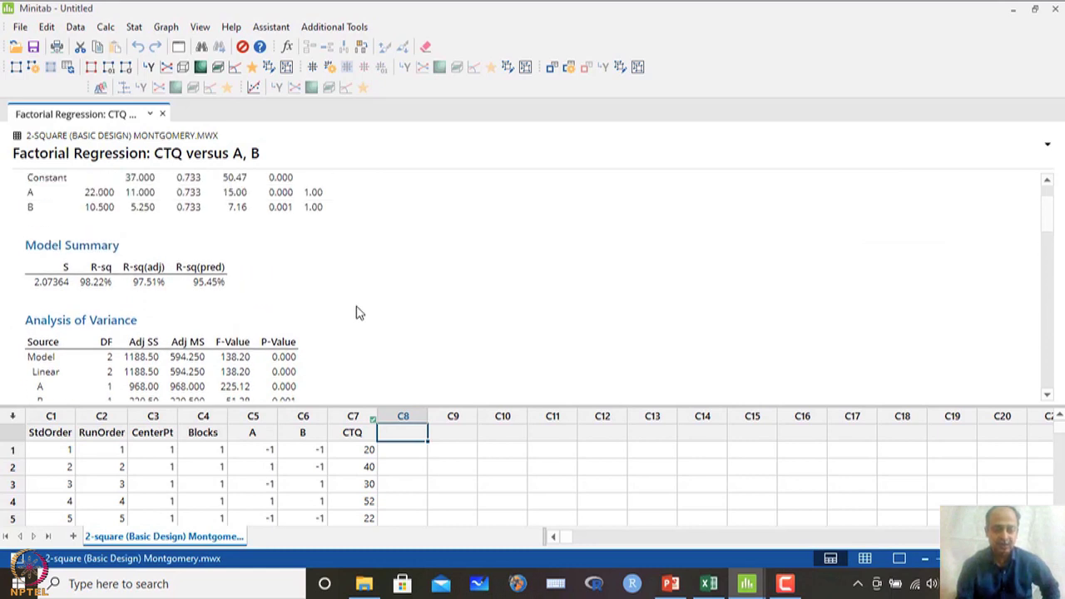
{"action": "scroll", "coordinate": [356, 312], "scroll_direction": "down", "scroll_amount": 3}
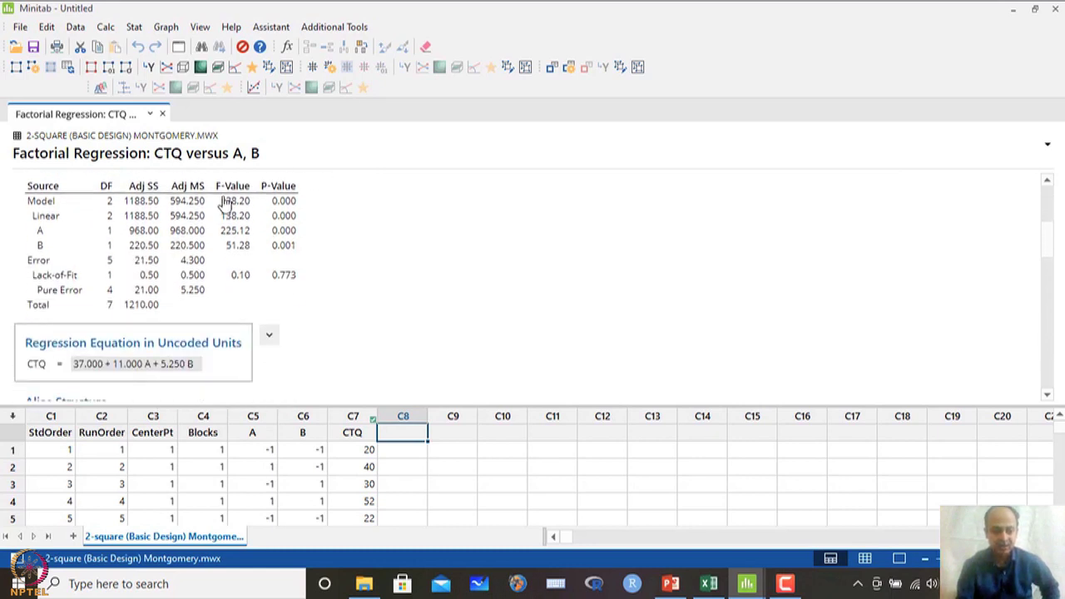
- Set up a wireframe 3D surface plot with CTQ as Z variable, A as Y variable and B as X variable
{"action": "left_click", "coordinate": [166, 28]}
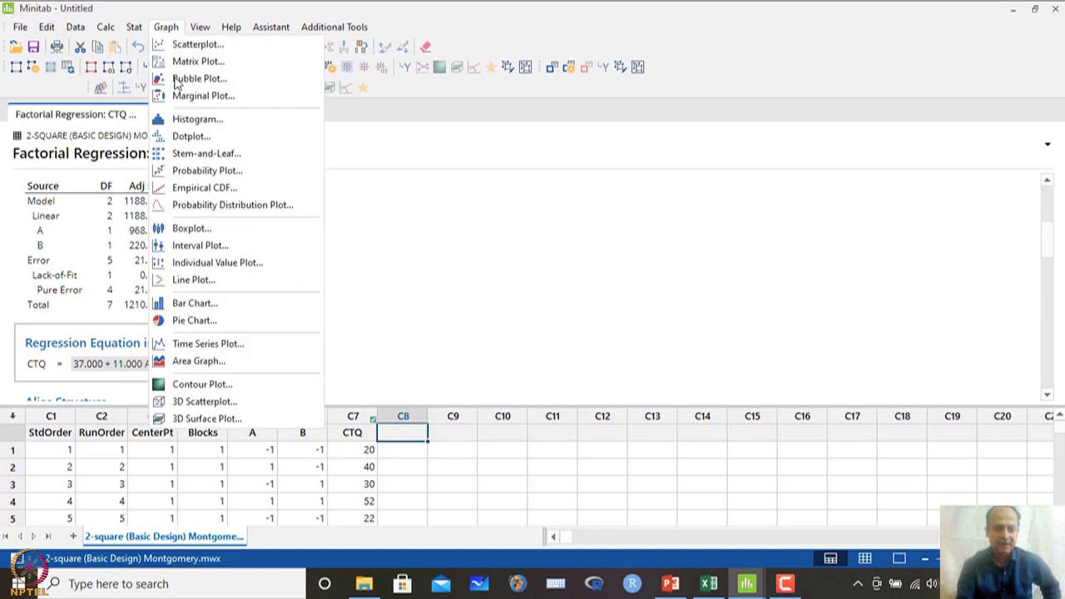
{"action": "left_click", "coordinate": [206, 418]}
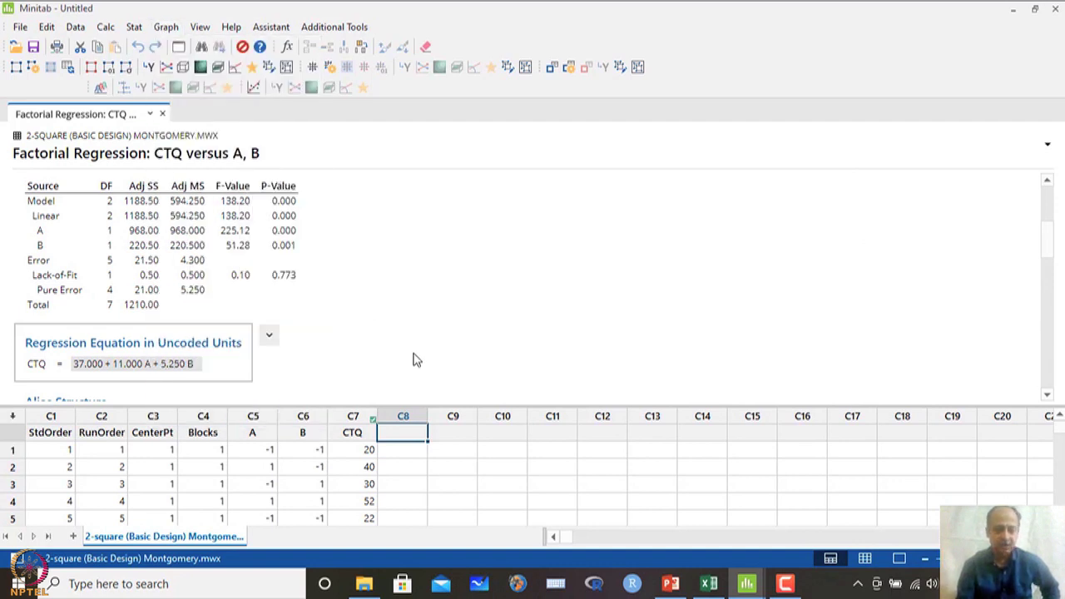
{"action": "left_click", "coordinate": [492, 283]}
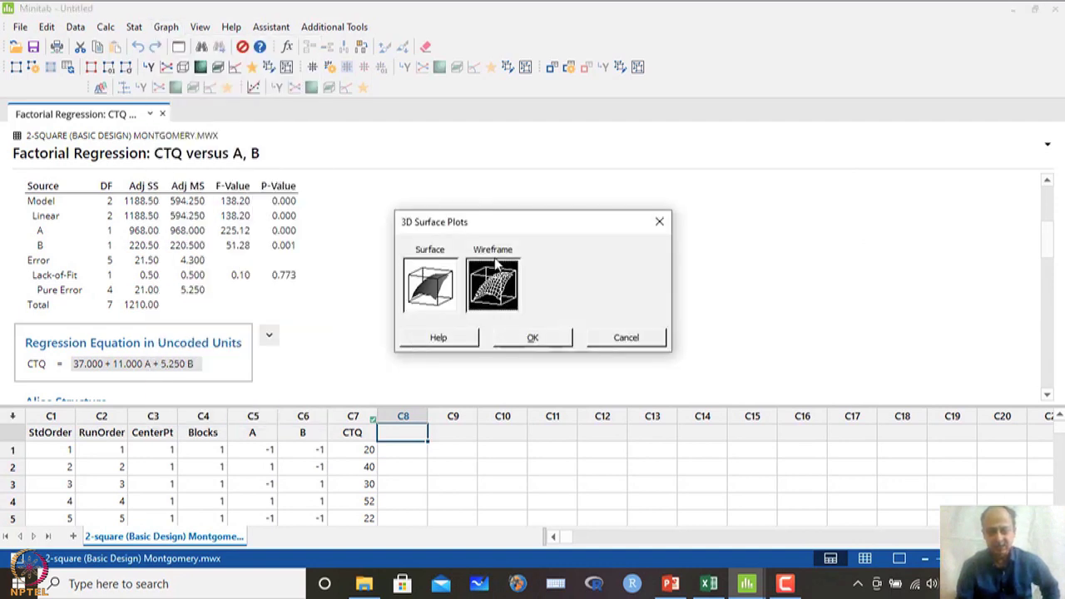
{"action": "left_click", "coordinate": [533, 341]}
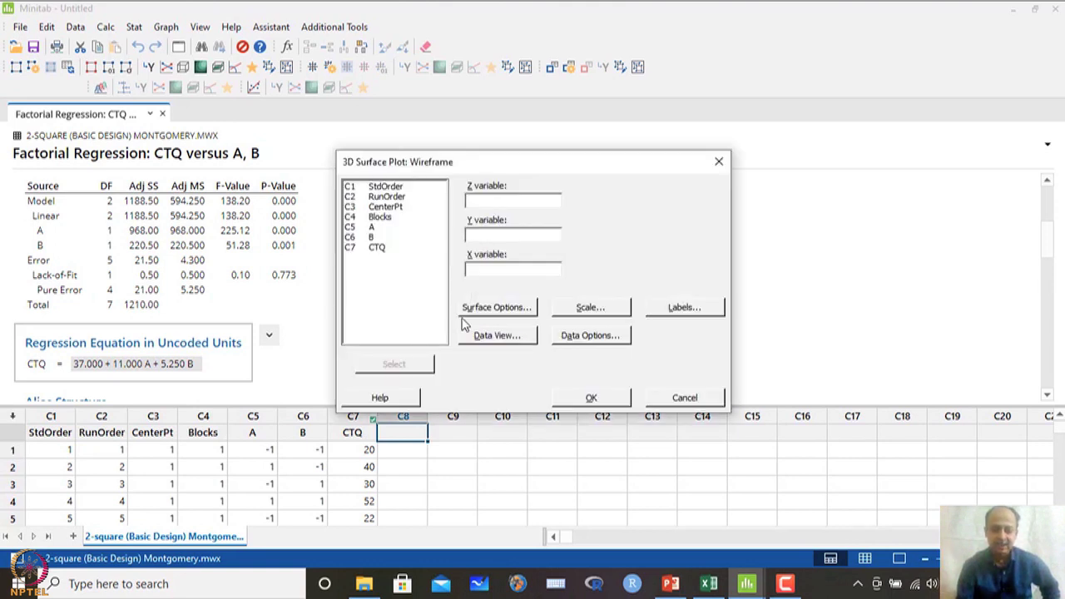
{"action": "left_click", "coordinate": [379, 249]}
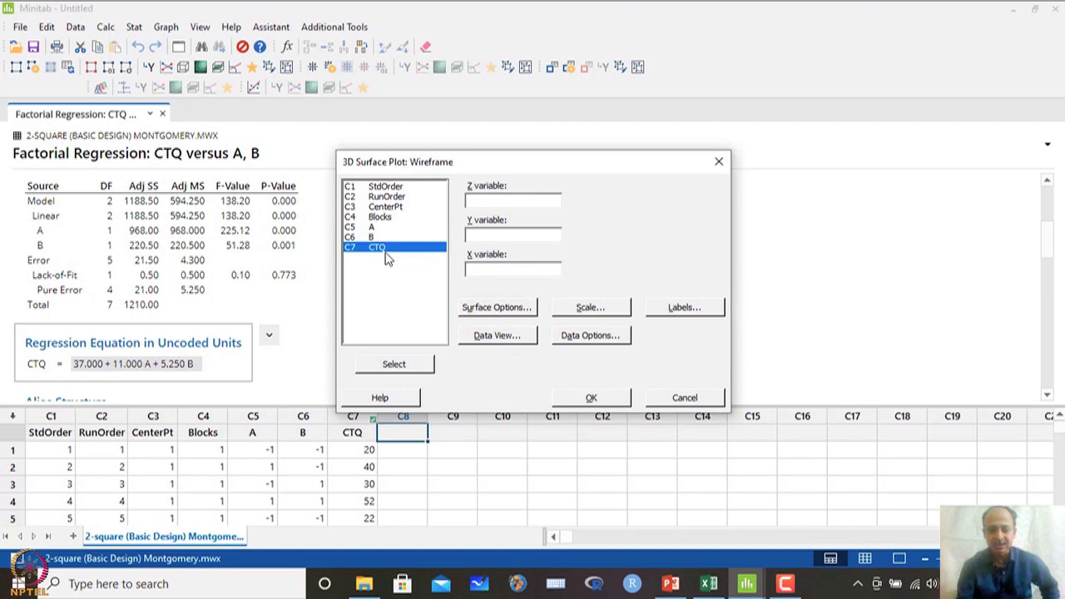
{"action": "double_click", "coordinate": [378, 249]}
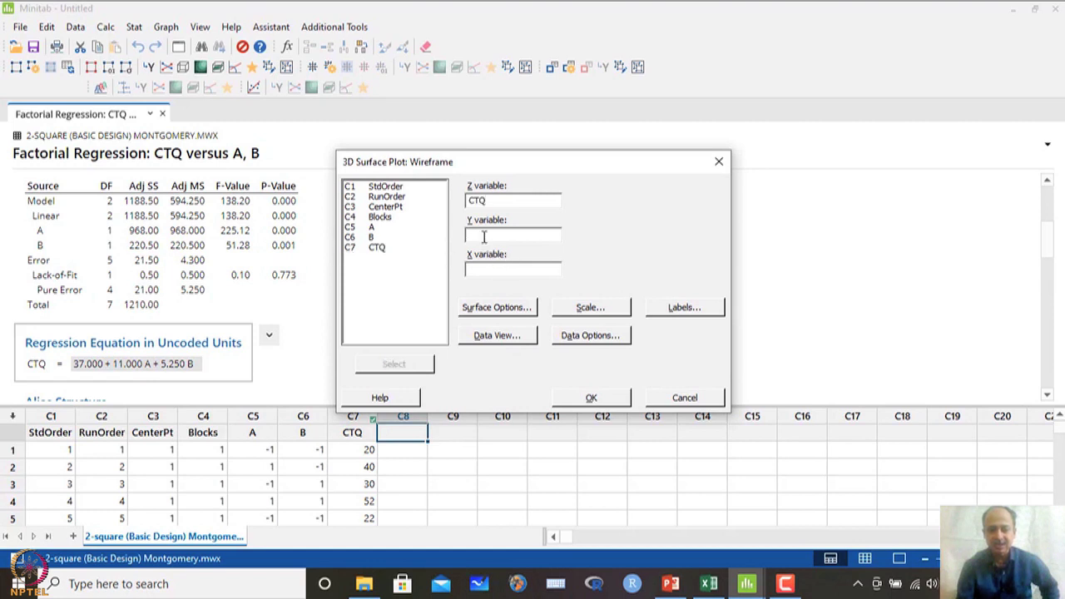
{"action": "double_click", "coordinate": [371, 227]}
{"action": "double_click", "coordinate": [371, 239]}
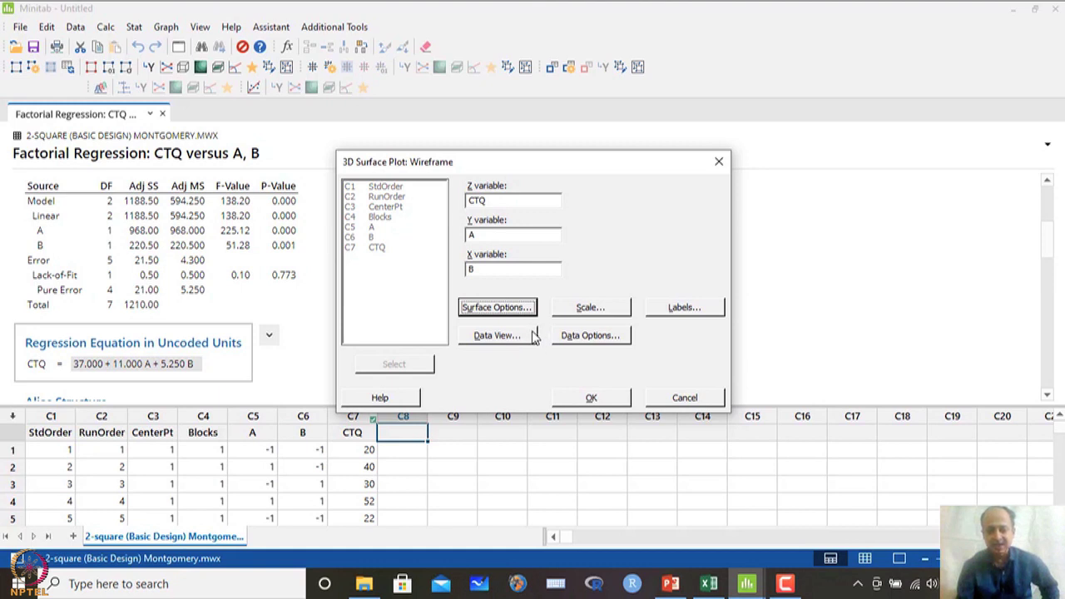
- Set a custom interpolation mesh of 20 for both X and Y and generate the wireframe surface plot
{"action": "left_click", "coordinate": [523, 310]}
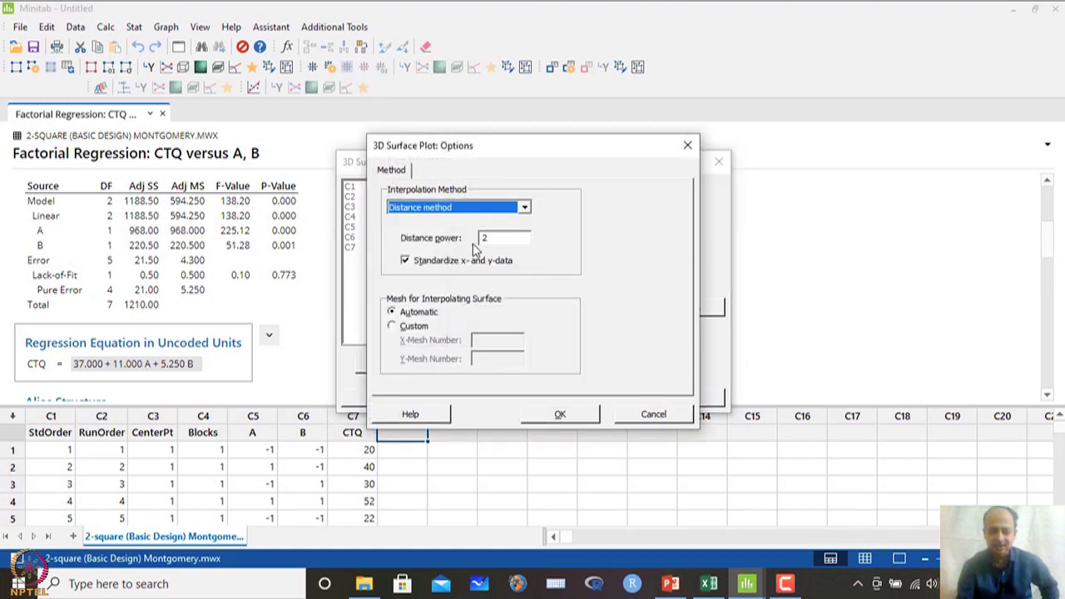
{"action": "left_click", "coordinate": [419, 326]}
{"action": "left_click", "coordinate": [489, 339]}
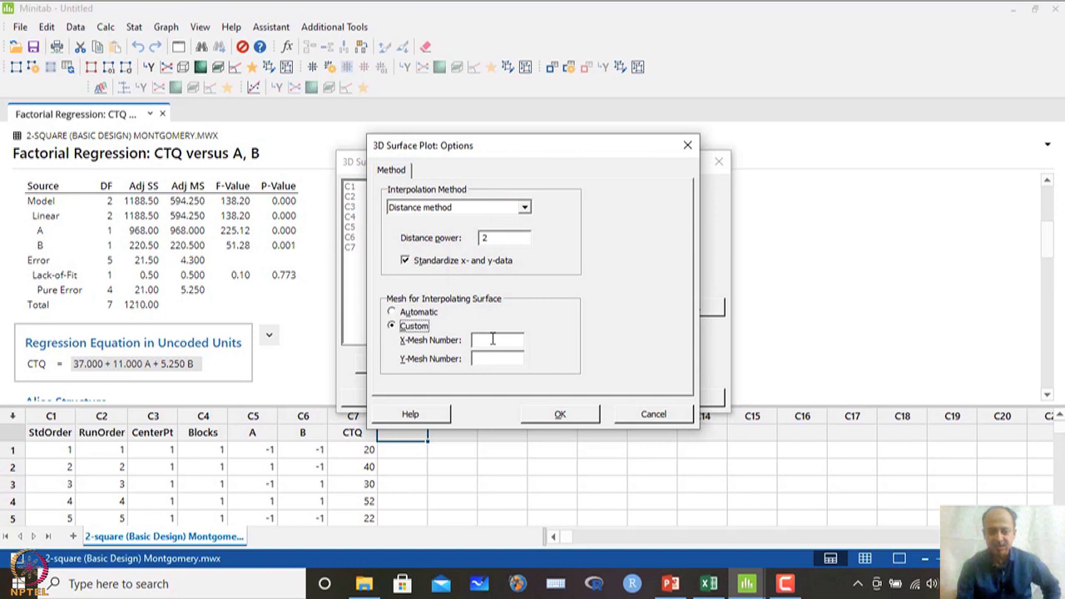
{"action": "type", "text": "0"}
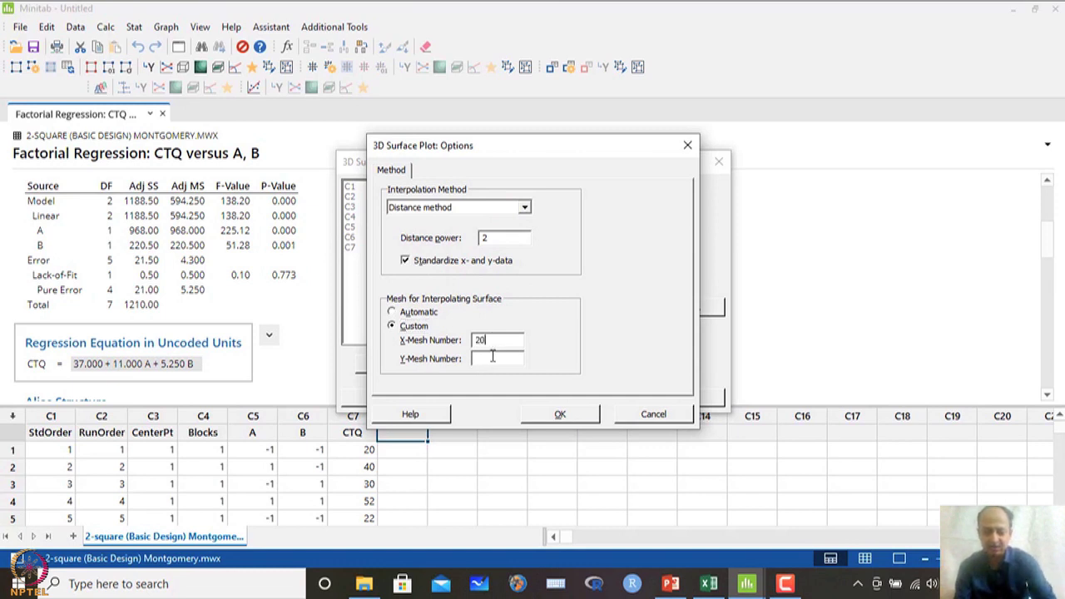
{"action": "left_click", "coordinate": [491, 357]}
{"action": "type", "text": "20"}
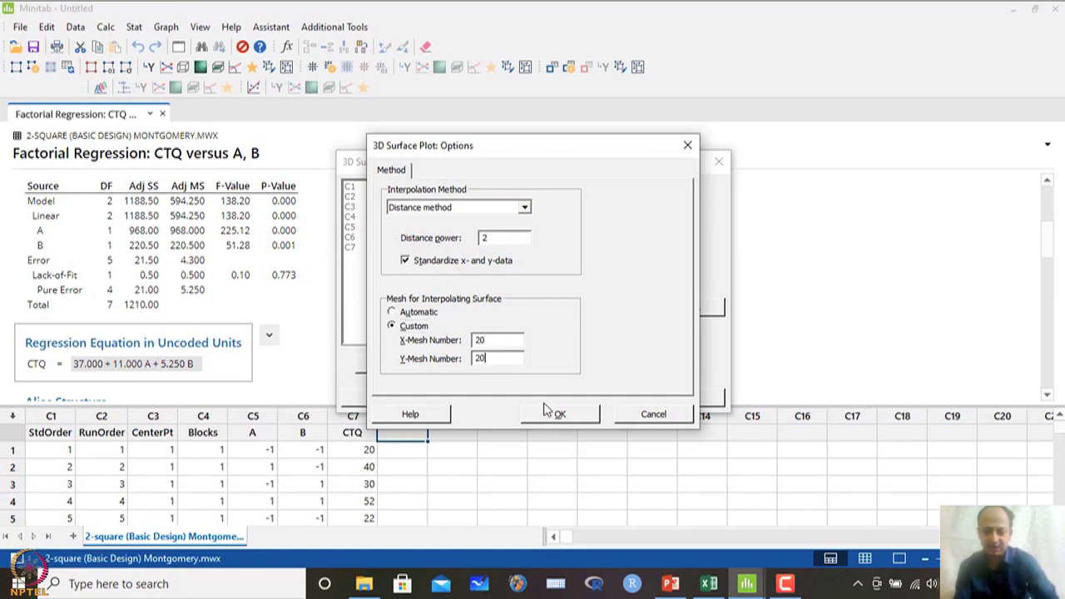
{"action": "left_click", "coordinate": [563, 407]}
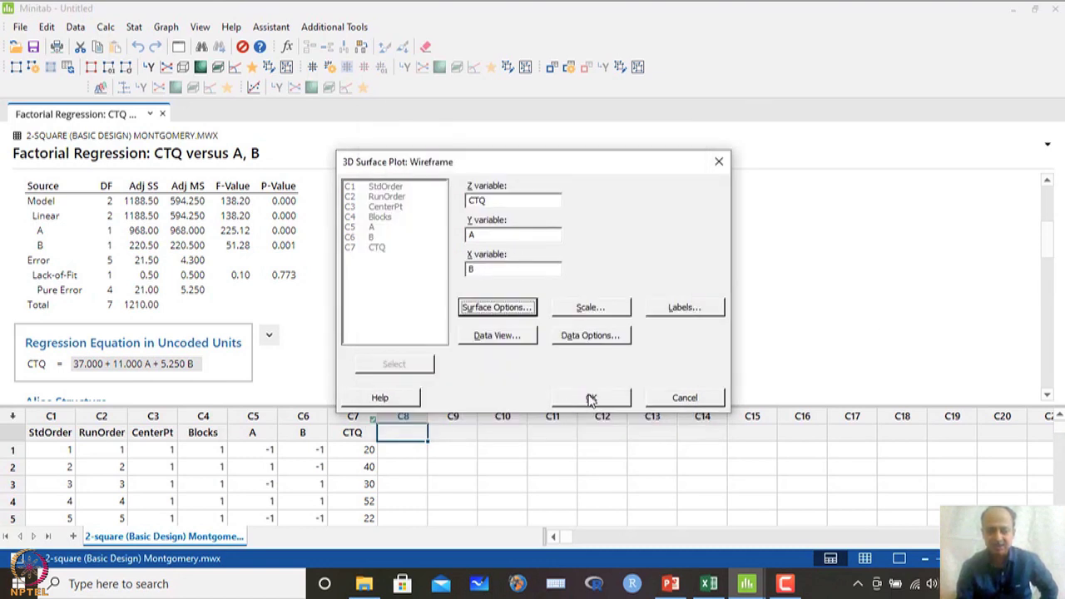
{"action": "left_click", "coordinate": [590, 398]}
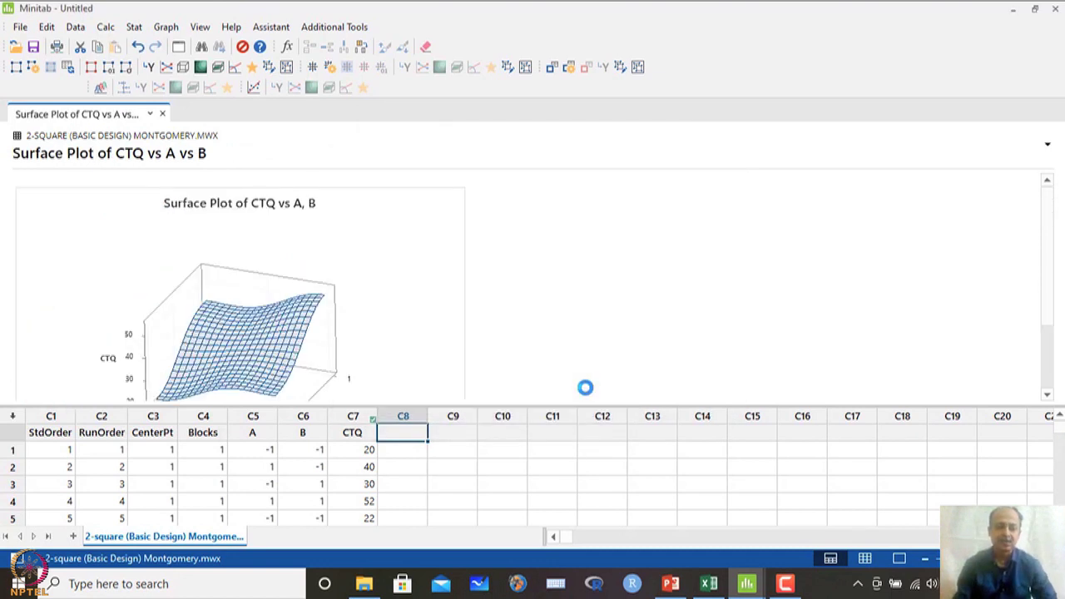
- Enlarge the CTQ surface plot and rotate it about the Z axis to examine the surface's shape along A and B
{"action": "left_click", "coordinate": [340, 282]}
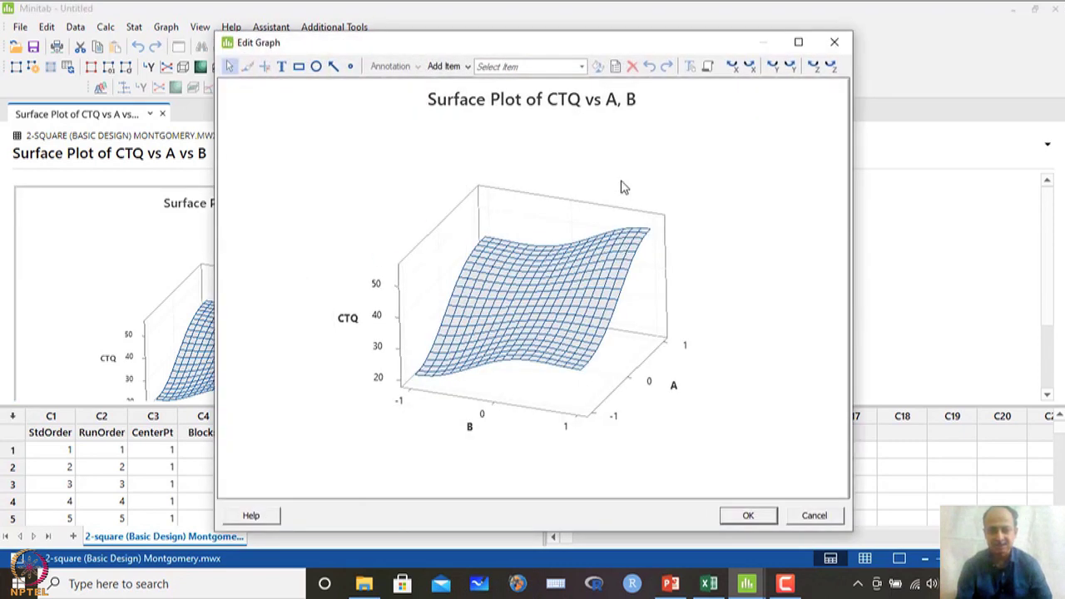
{"action": "left_click", "coordinate": [795, 43]}
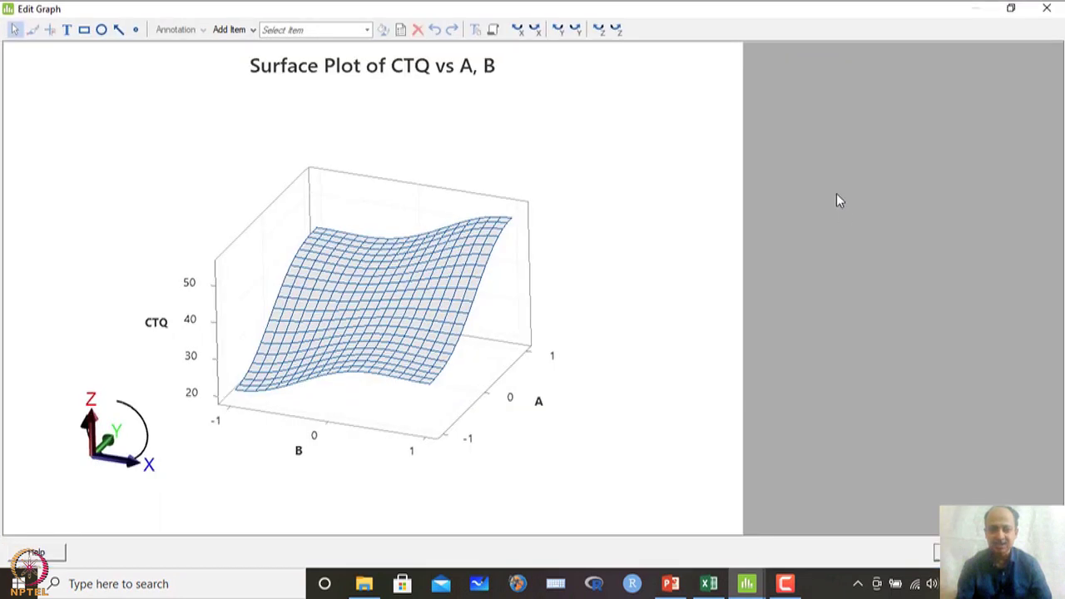
{"action": "left_click", "coordinate": [615, 30]}
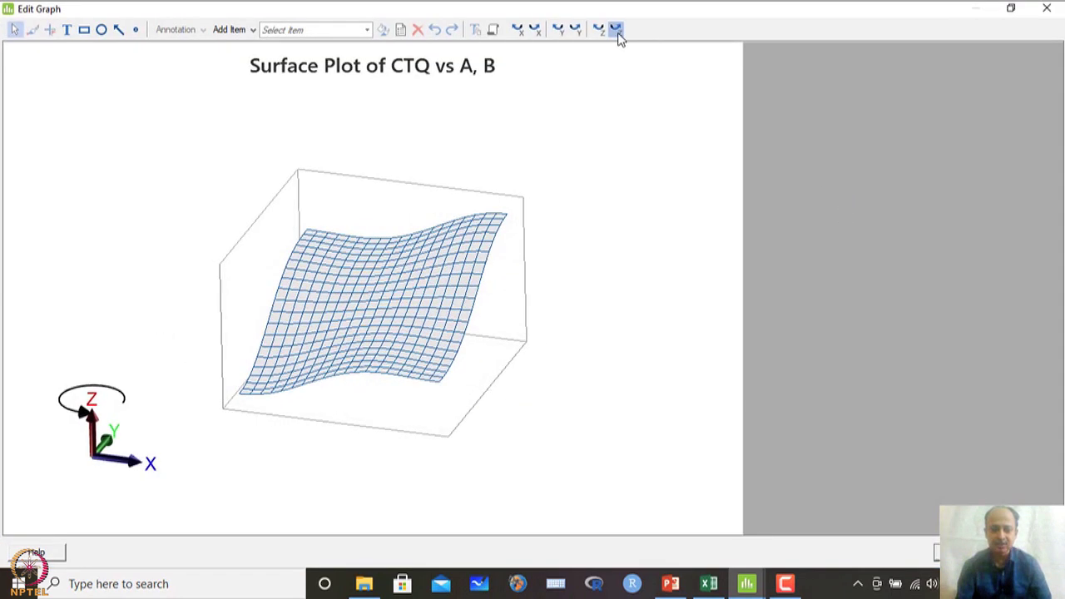
{"action": "left_click", "coordinate": [598, 30]}
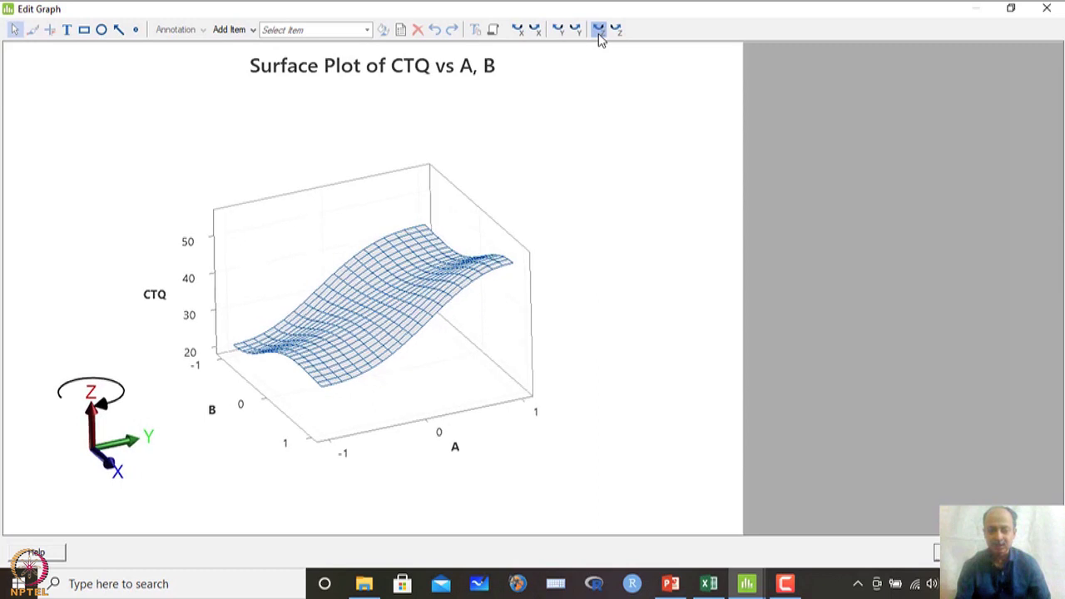
{"action": "left_click", "coordinate": [598, 33]}
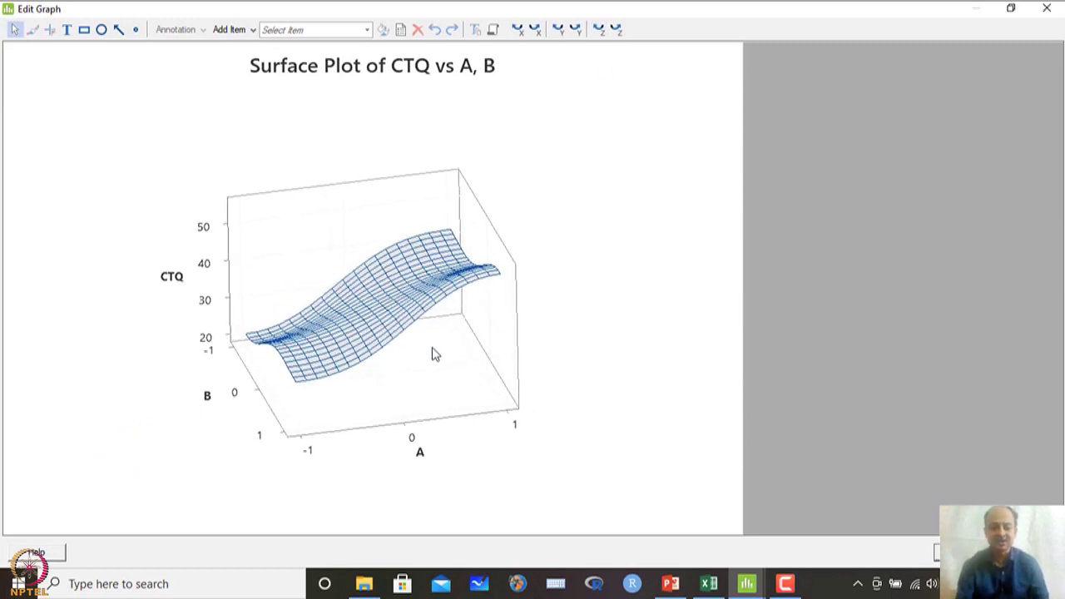
{"action": "left_click", "coordinate": [1044, 10]}
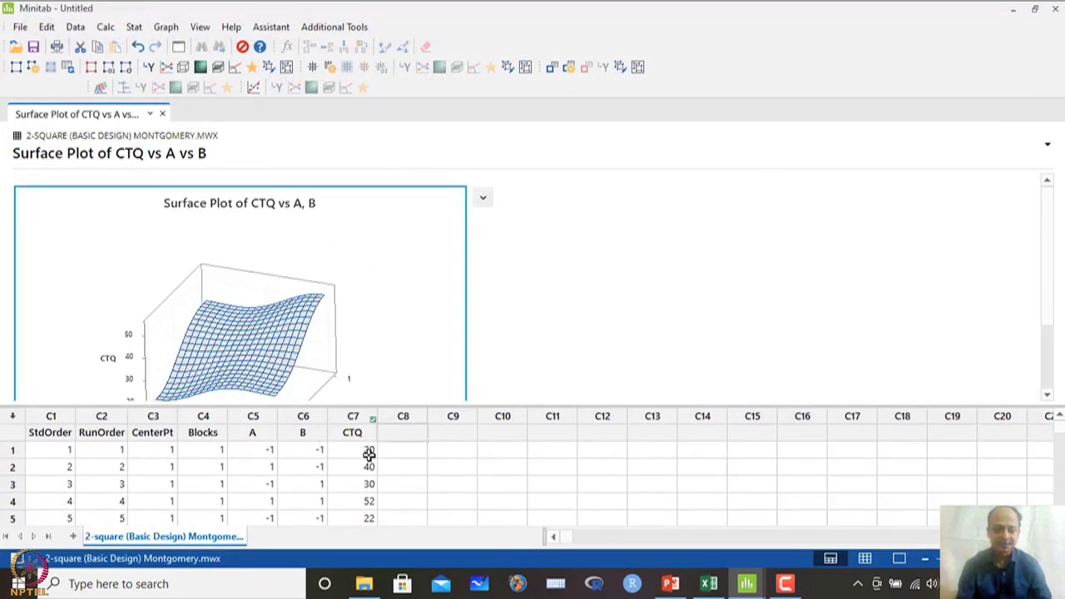
- Create a contour plot with CTQ as Z variable, A as Y variable and B as X variable
{"action": "left_click", "coordinate": [343, 451]}
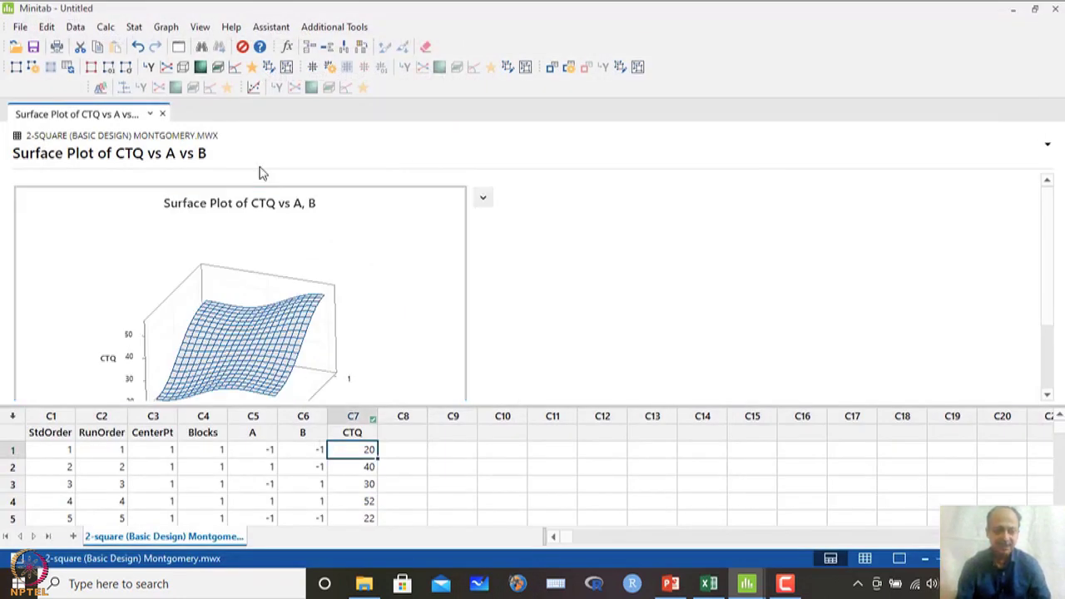
{"action": "left_click", "coordinate": [167, 26]}
{"action": "left_click", "coordinate": [208, 385]}
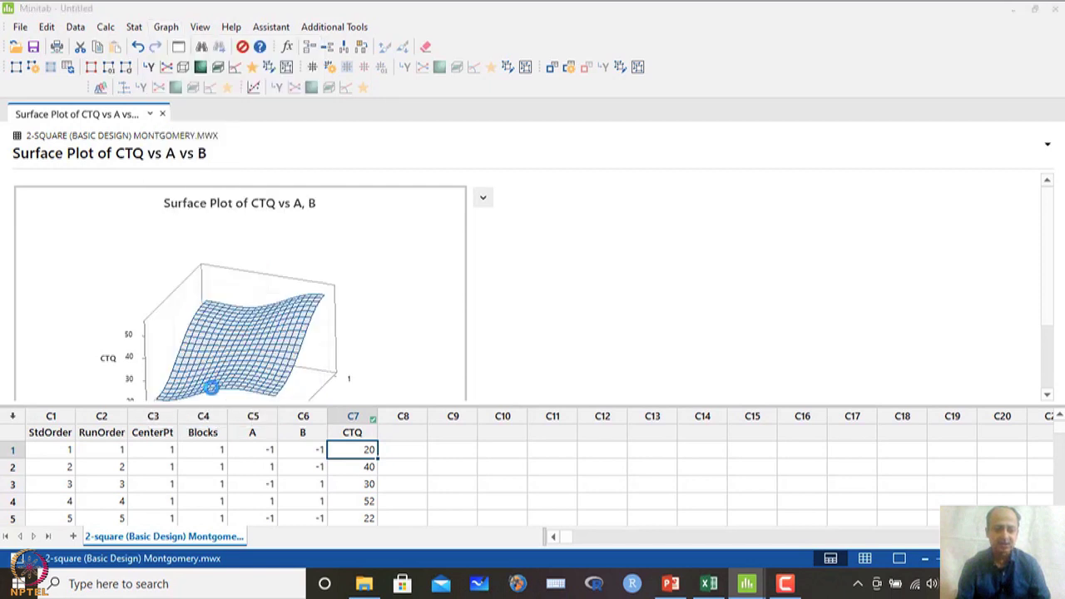
{"action": "double_click", "coordinate": [376, 249]}
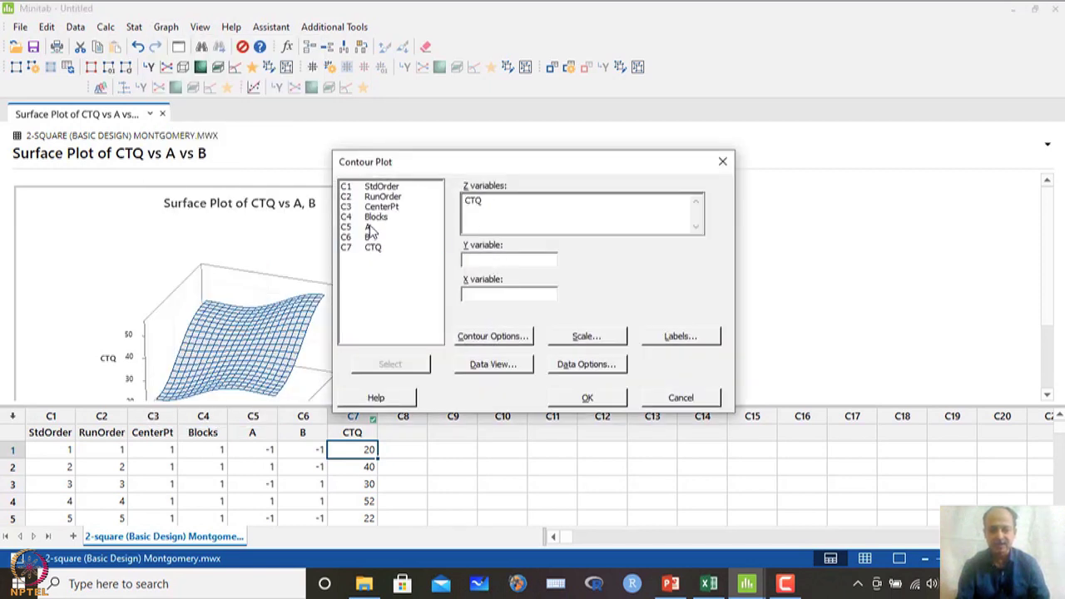
{"action": "double_click", "coordinate": [367, 227]}
{"action": "double_click", "coordinate": [368, 237]}
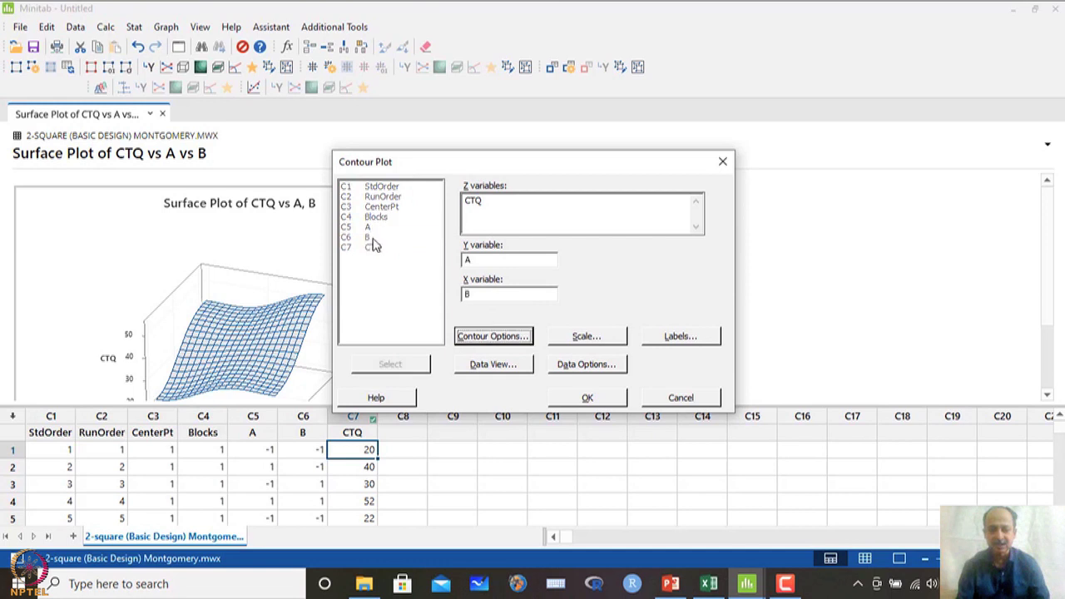
{"action": "left_click", "coordinate": [587, 398]}
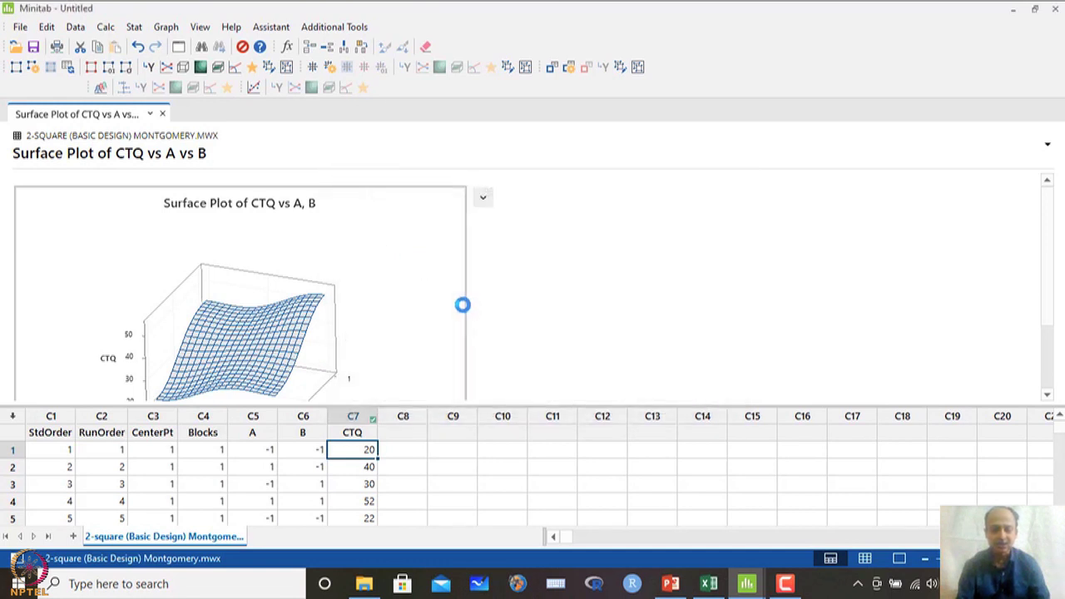
- Examine the CTQ bands across factors A and B in an enlarged view of the contour plot
{"action": "double_click", "coordinate": [336, 290]}
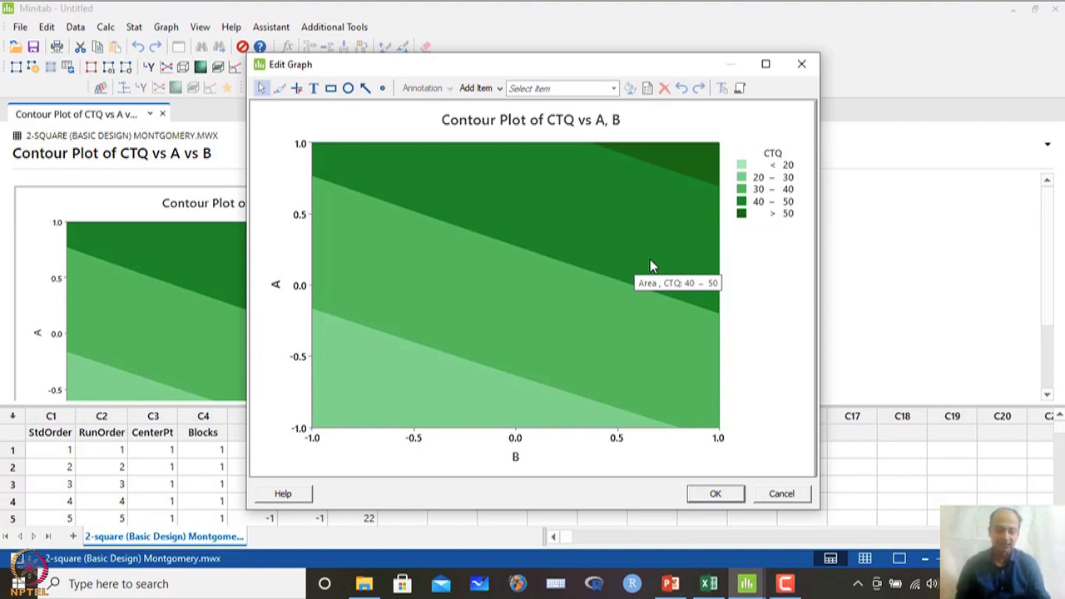
{"action": "left_click", "coordinate": [800, 65]}
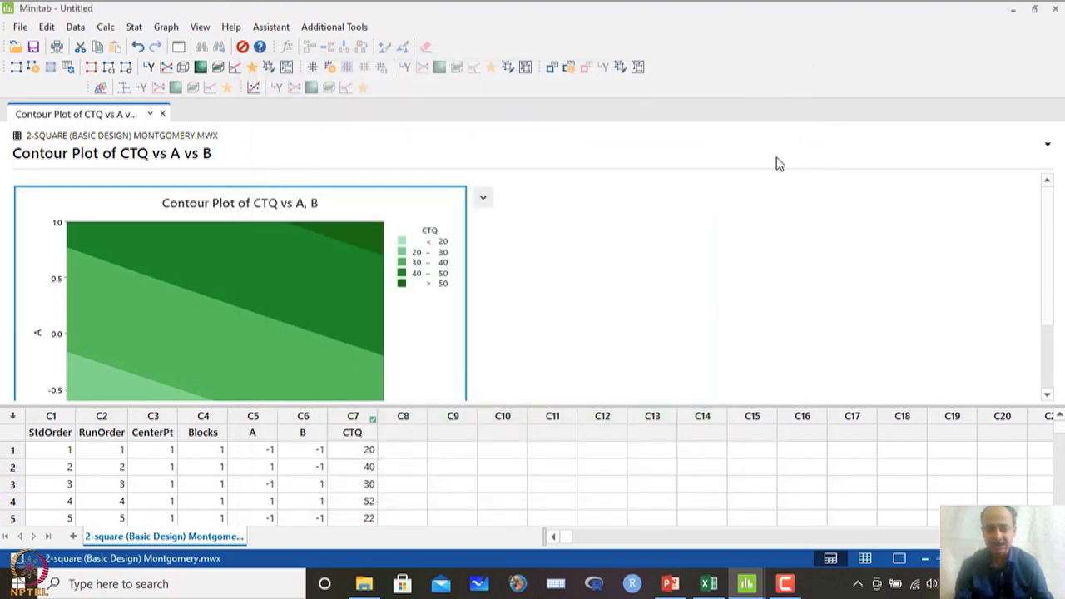
{"action": "left_click", "coordinate": [387, 485]}
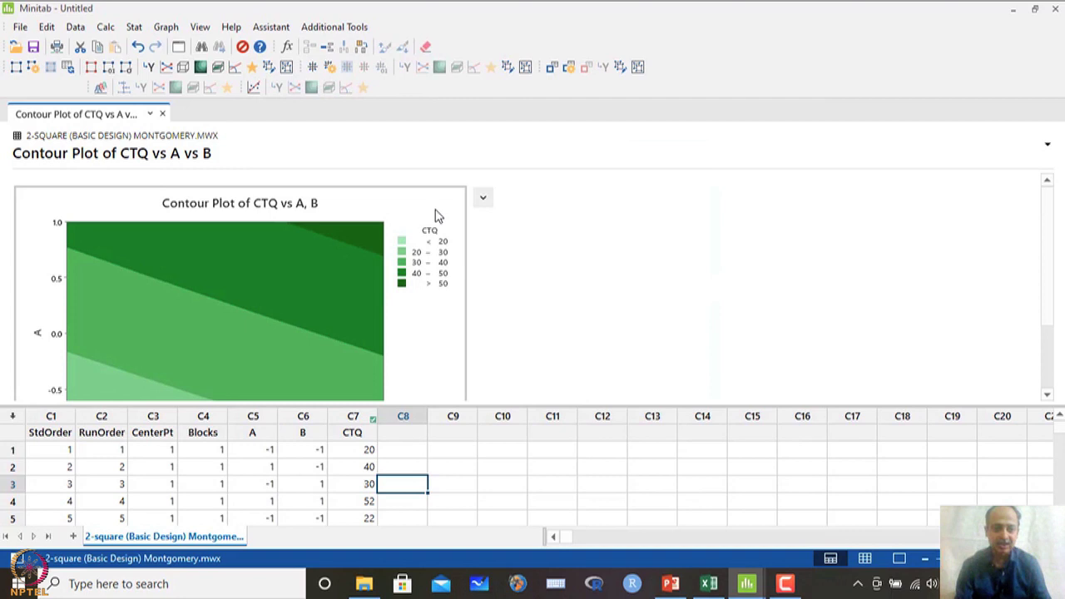
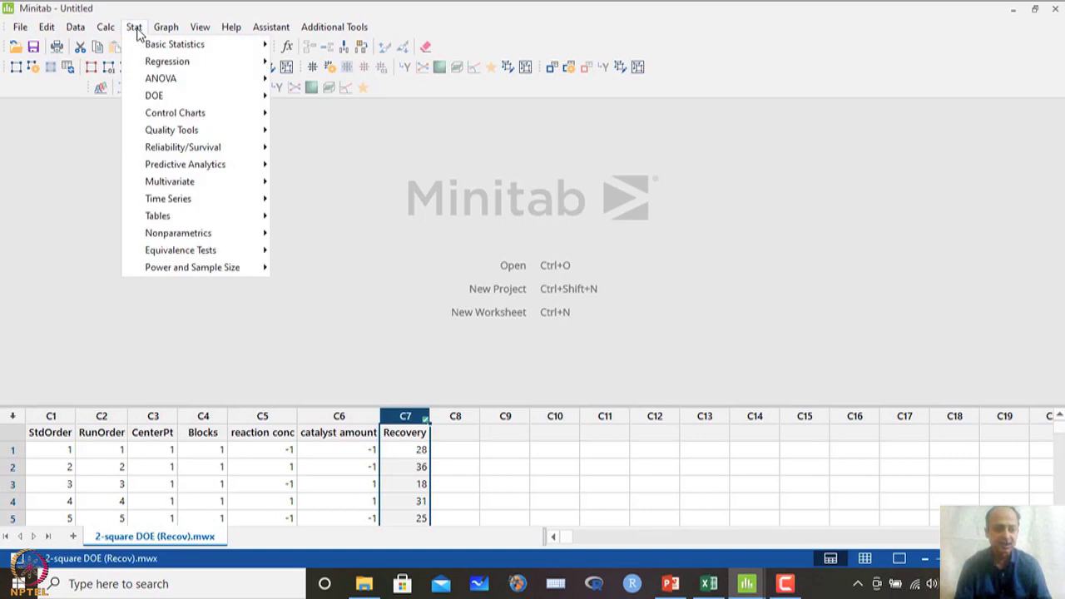
- Start a factorial design analysis of the 2-square DOE (Recov) worksheet with Recovery as the response
{"action": "mouse_move", "coordinate": [155, 96]}
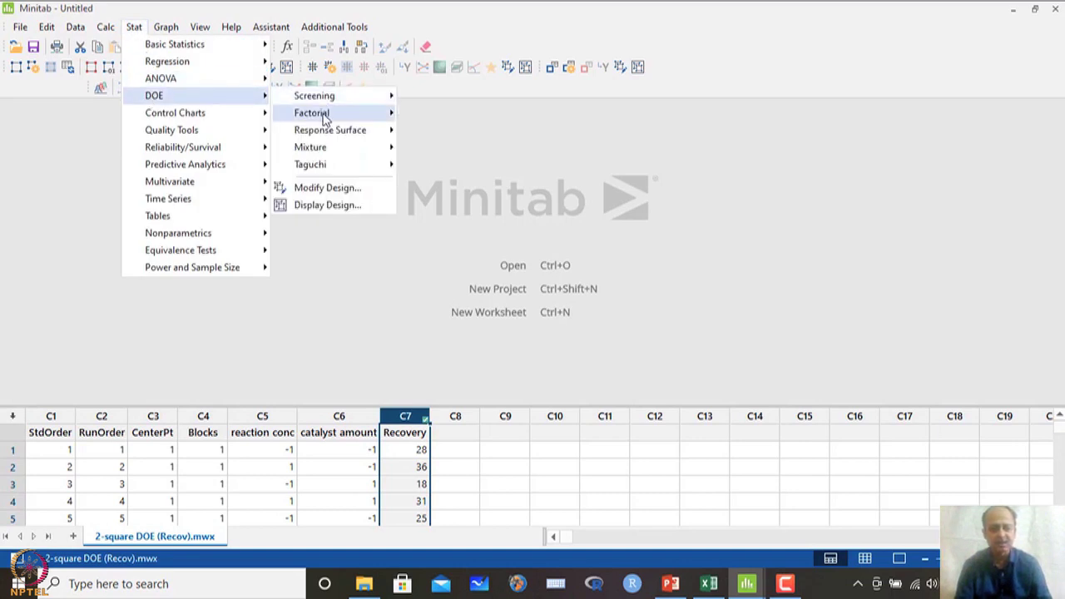
{"action": "mouse_move", "coordinate": [359, 116]}
{"action": "left_click", "coordinate": [459, 187]}
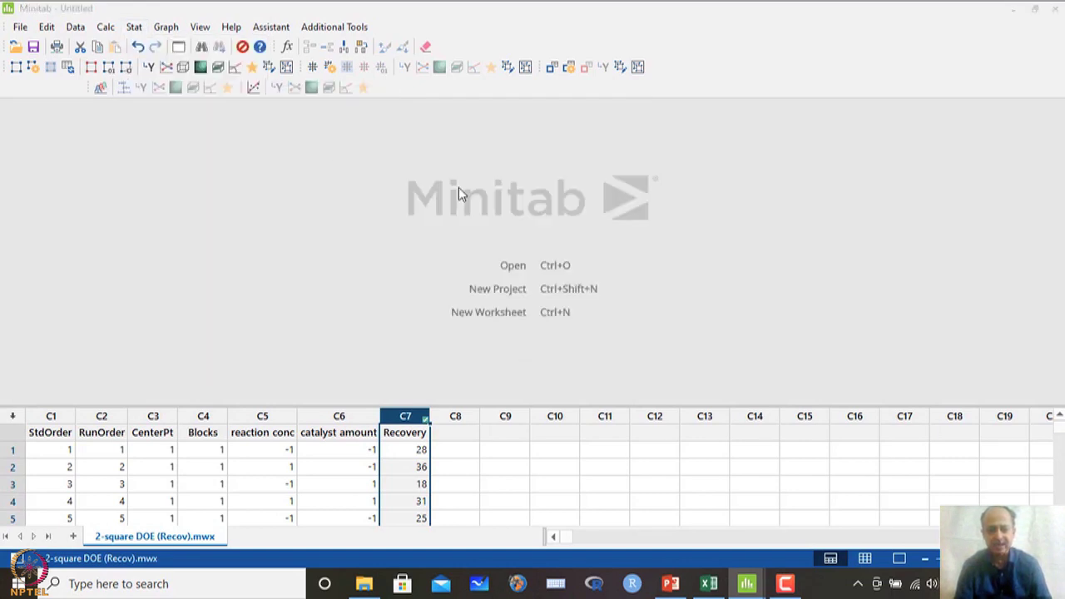
{"action": "double_click", "coordinate": [536, 213]}
{"action": "key", "text": "Delete"}
{"action": "double_click", "coordinate": [398, 200]}
- Add the AB interaction to the model's selected terms and include terms up through order 2
{"action": "left_click", "coordinate": [518, 331]}
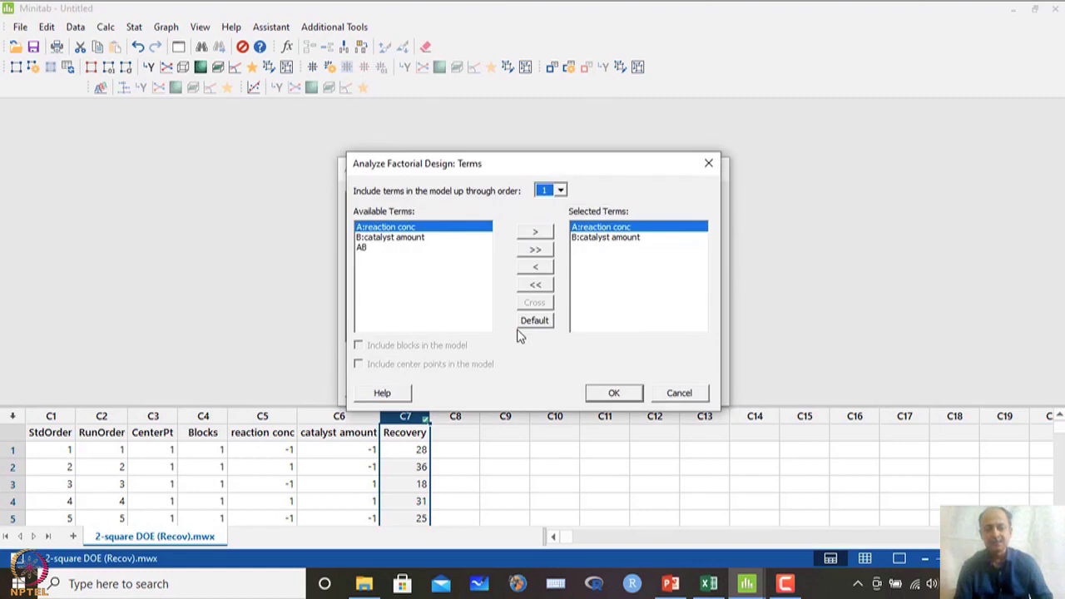
{"action": "left_click", "coordinate": [374, 260]}
{"action": "left_click", "coordinate": [372, 252]}
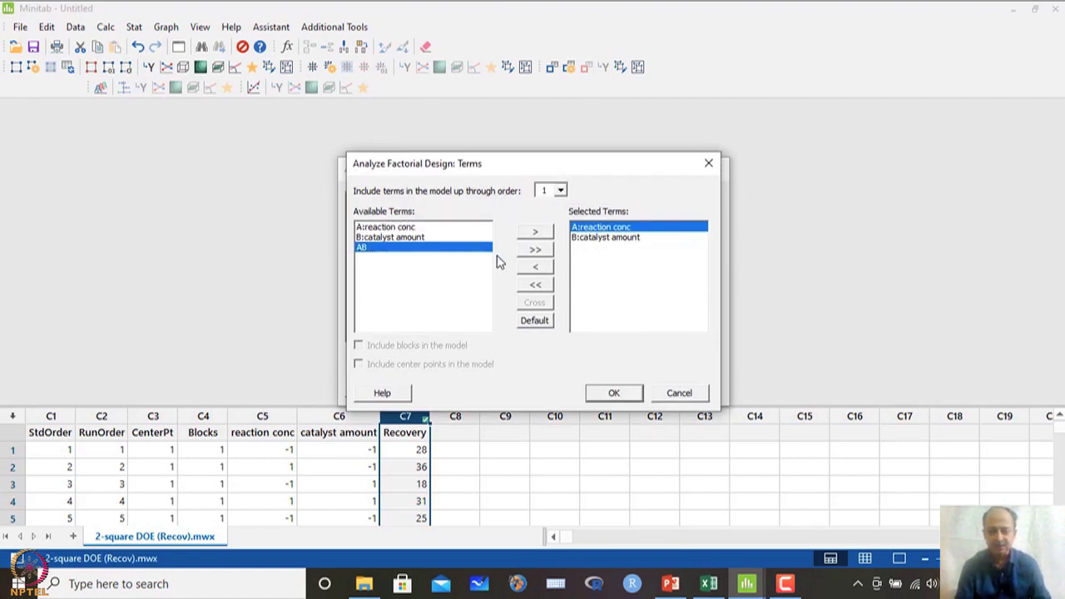
{"action": "left_click", "coordinate": [535, 234]}
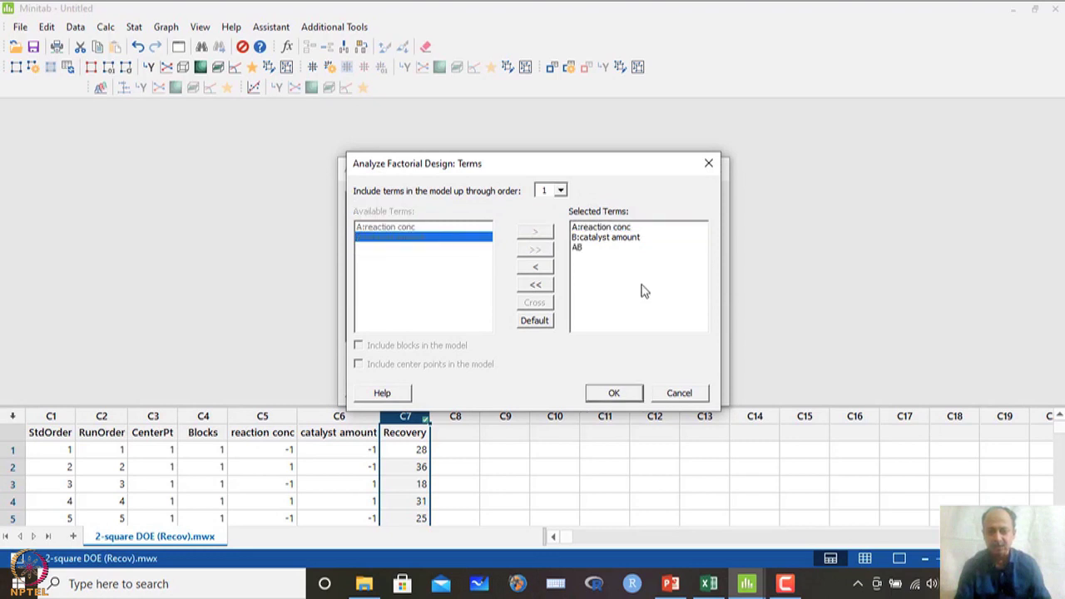
{"action": "left_click", "coordinate": [561, 190]}
{"action": "left_click", "coordinate": [549, 219]}
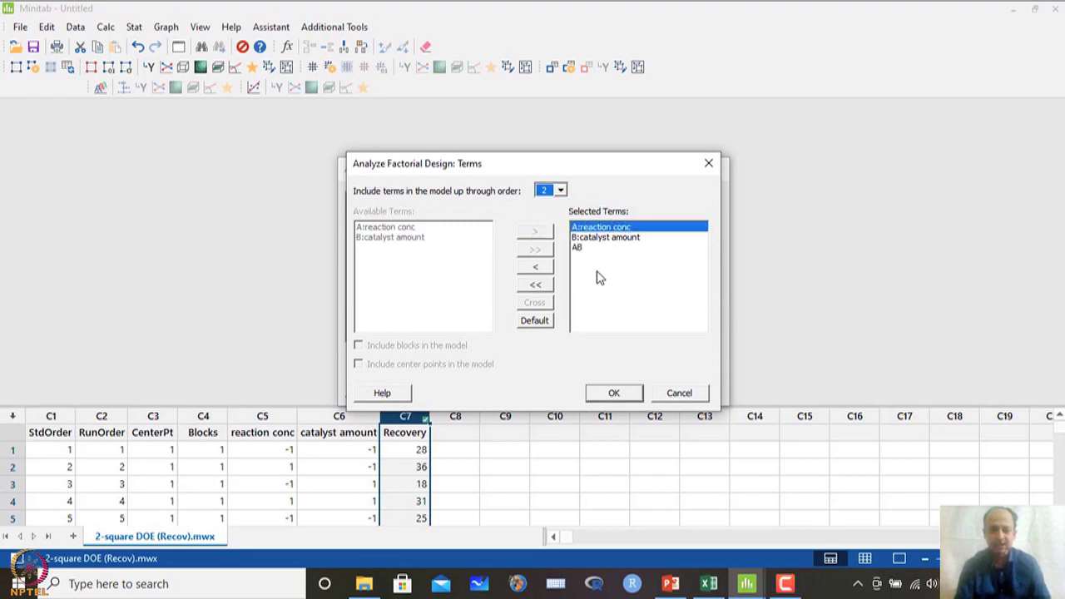
{"action": "left_click", "coordinate": [613, 393]}
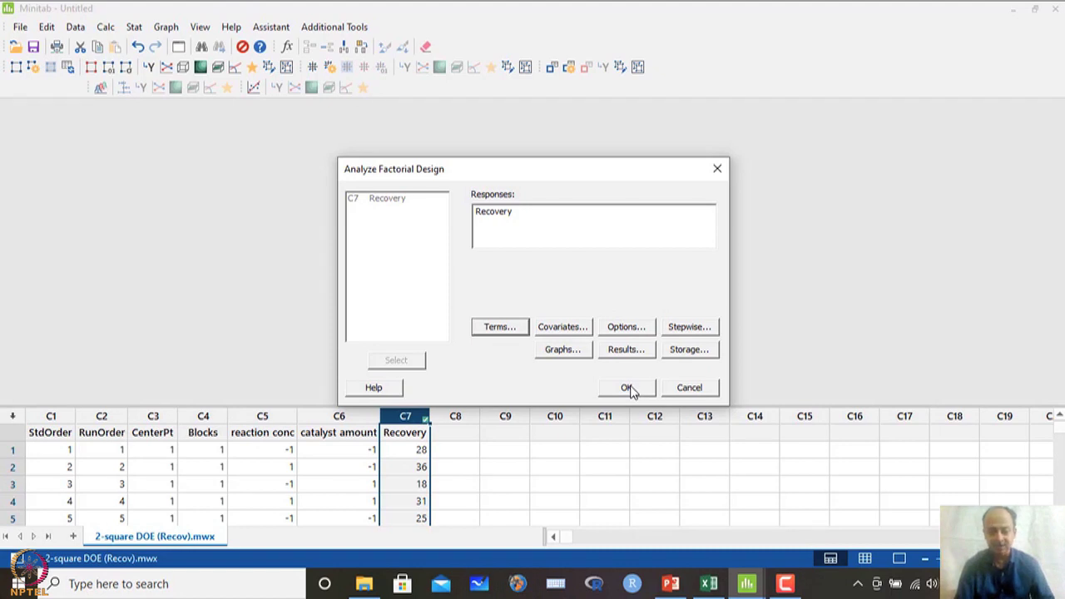
- Check that Pareto and Normal effects plots are enabled for the model terms and run the Recovery factorial analysis
{"action": "left_click", "coordinate": [578, 350]}
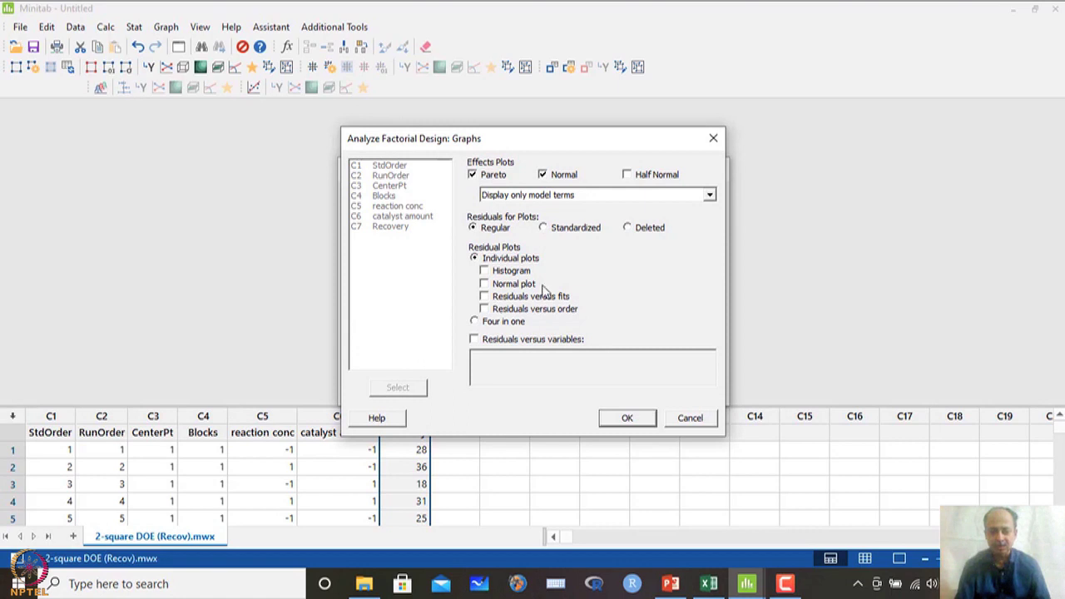
{"action": "left_click", "coordinate": [630, 418]}
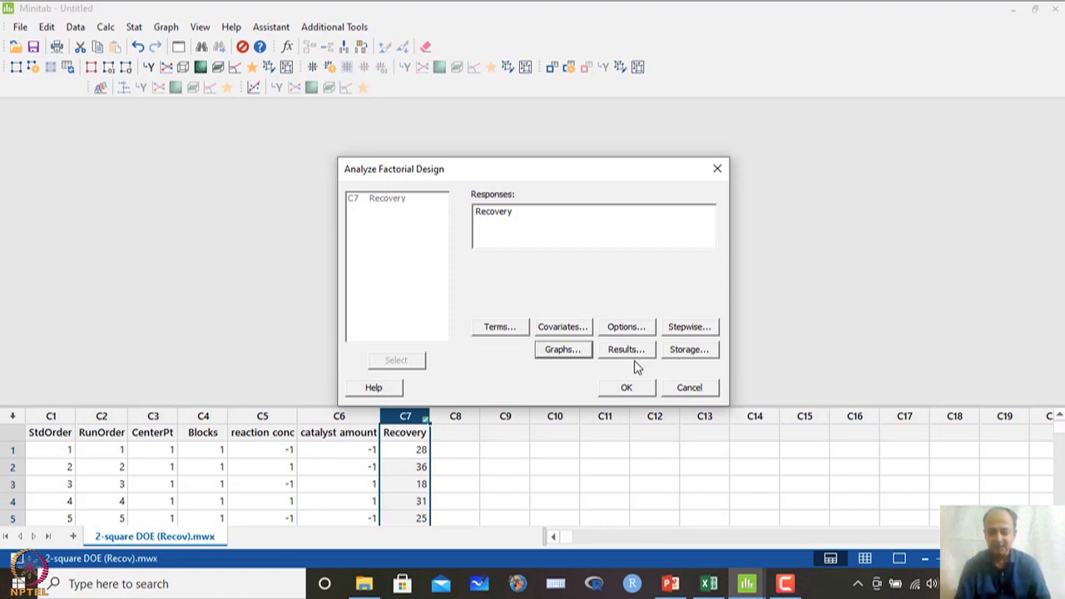
{"action": "left_click", "coordinate": [626, 391]}
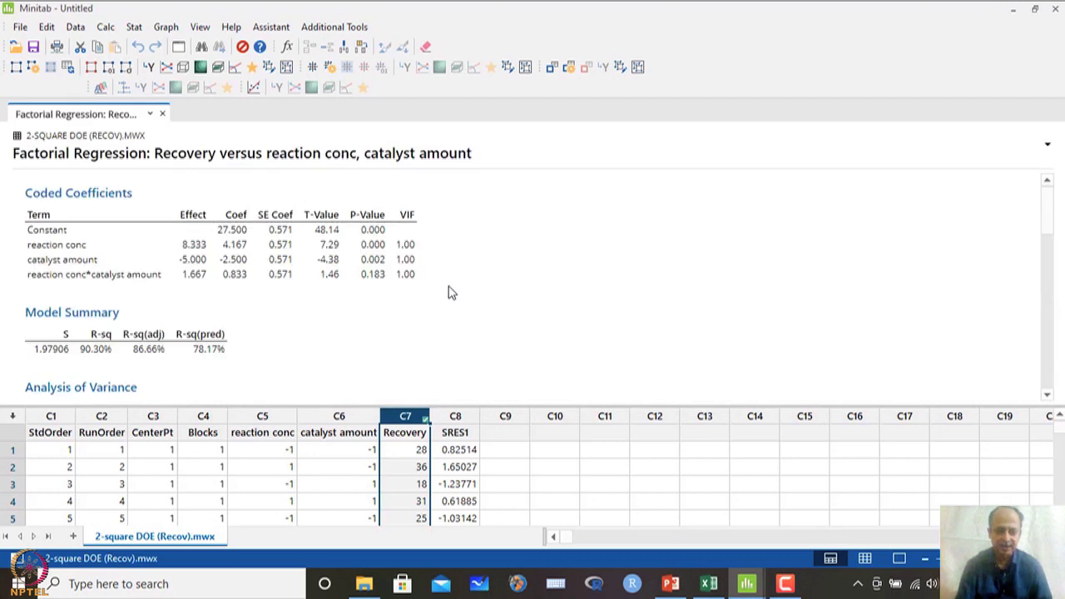
- Examine the coded coefficients' P-values, the model summary, the analysis of variance and the regression equation for Recovery
{"action": "left_click", "coordinate": [373, 235]}
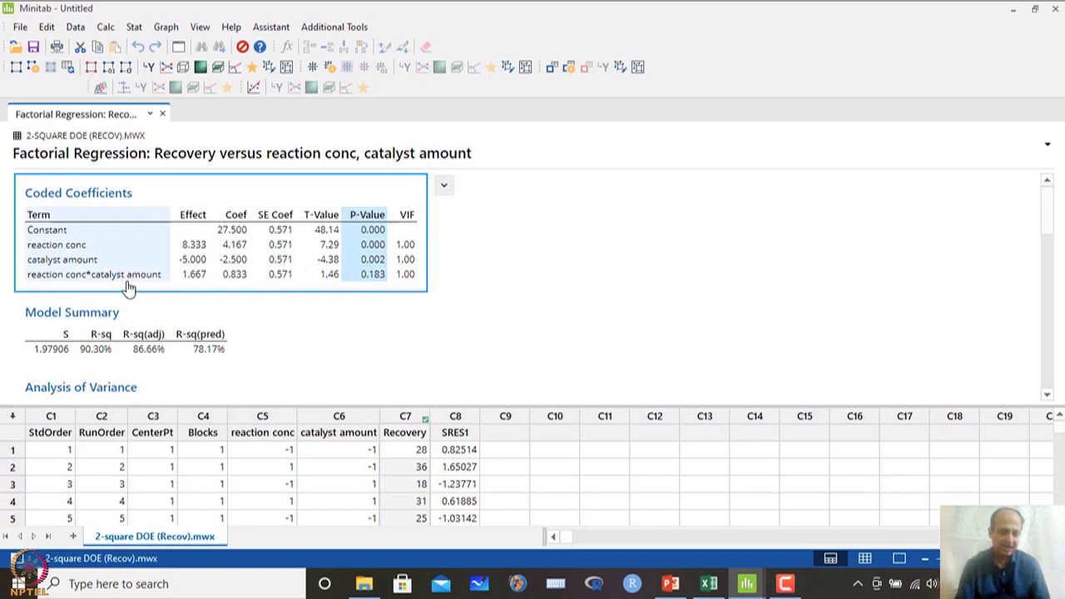
{"action": "scroll", "coordinate": [465, 312], "scroll_direction": "down", "scroll_amount": 5}
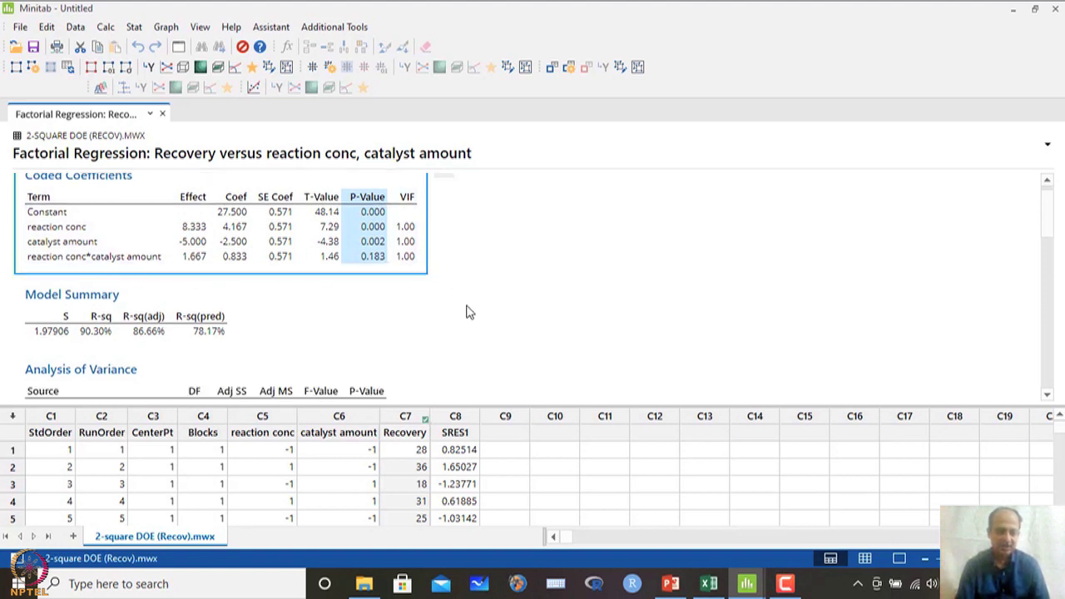
{"action": "scroll", "coordinate": [466, 311], "scroll_direction": "up", "scroll_amount": 3}
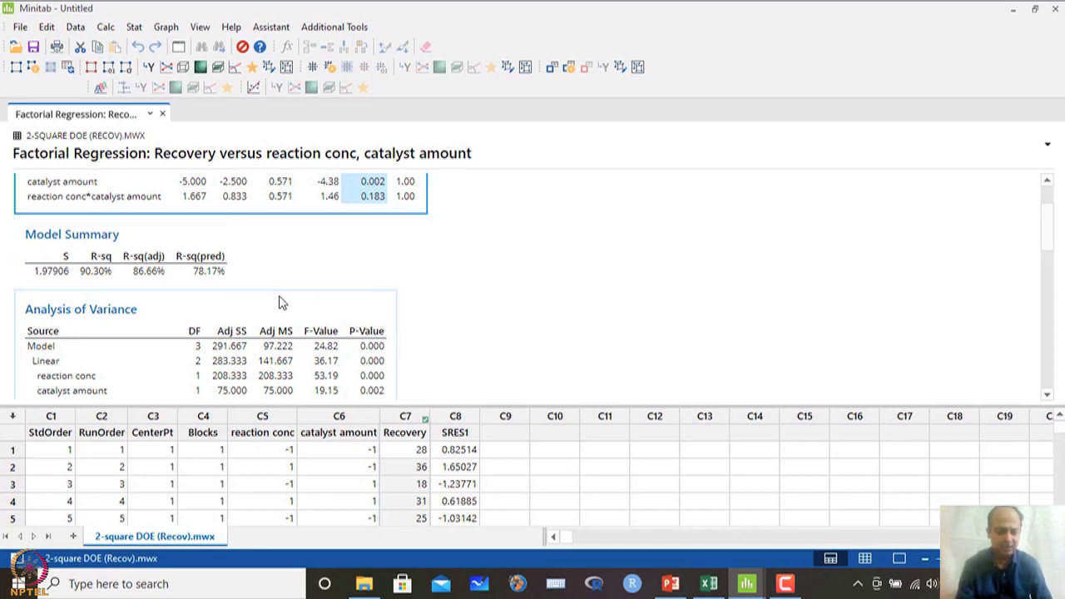
{"action": "scroll", "coordinate": [317, 306], "scroll_direction": "down", "scroll_amount": 2}
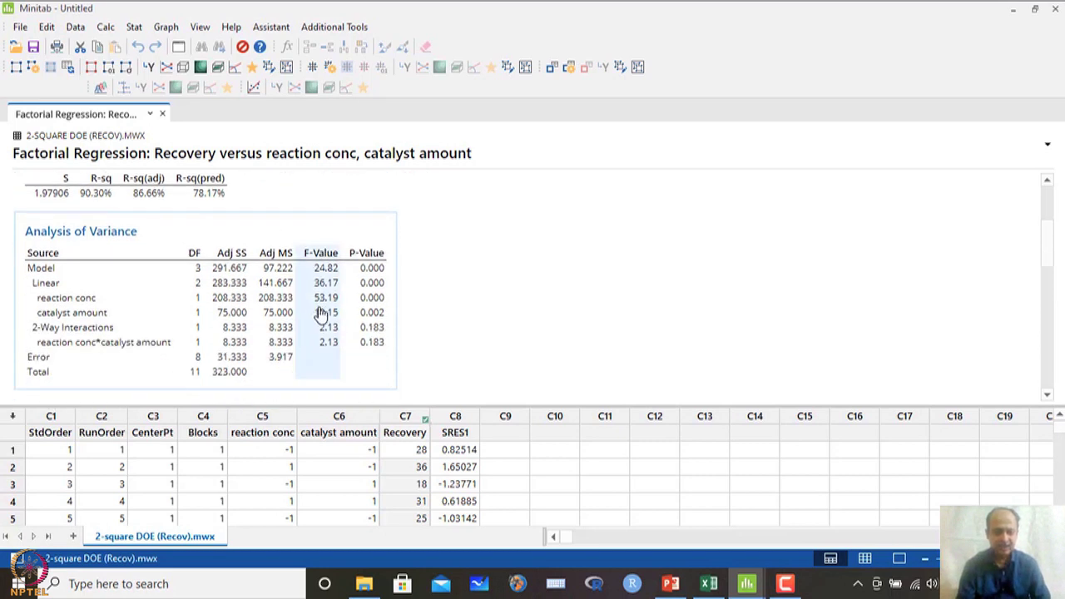
{"action": "scroll", "coordinate": [321, 313], "scroll_direction": "down", "scroll_amount": 2}
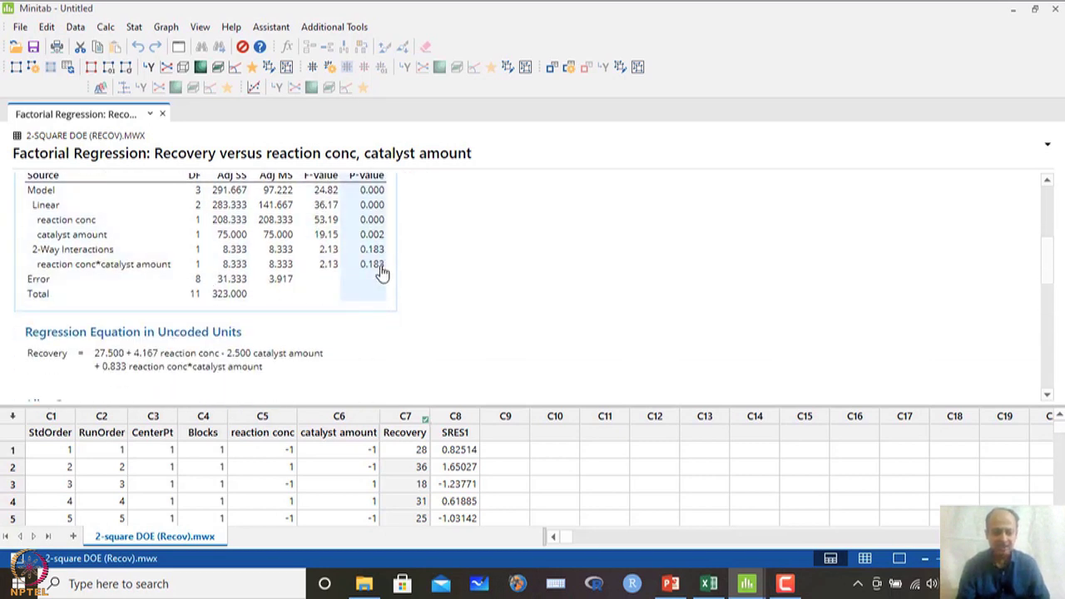
{"action": "scroll", "coordinate": [410, 288], "scroll_direction": "down", "scroll_amount": 1}
{"action": "scroll", "coordinate": [410, 289], "scroll_direction": "down", "scroll_amount": 2}
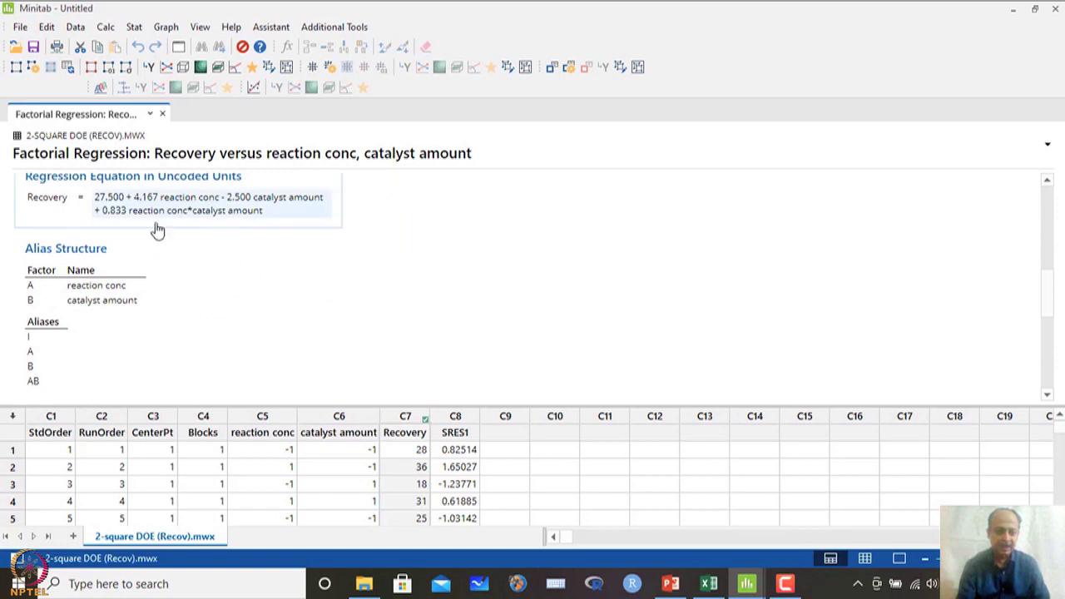
- Compare the significance of A, B and AB in the normal plot and Pareto chart of the standardized effects
{"action": "scroll", "coordinate": [324, 274], "scroll_direction": "down", "scroll_amount": 4}
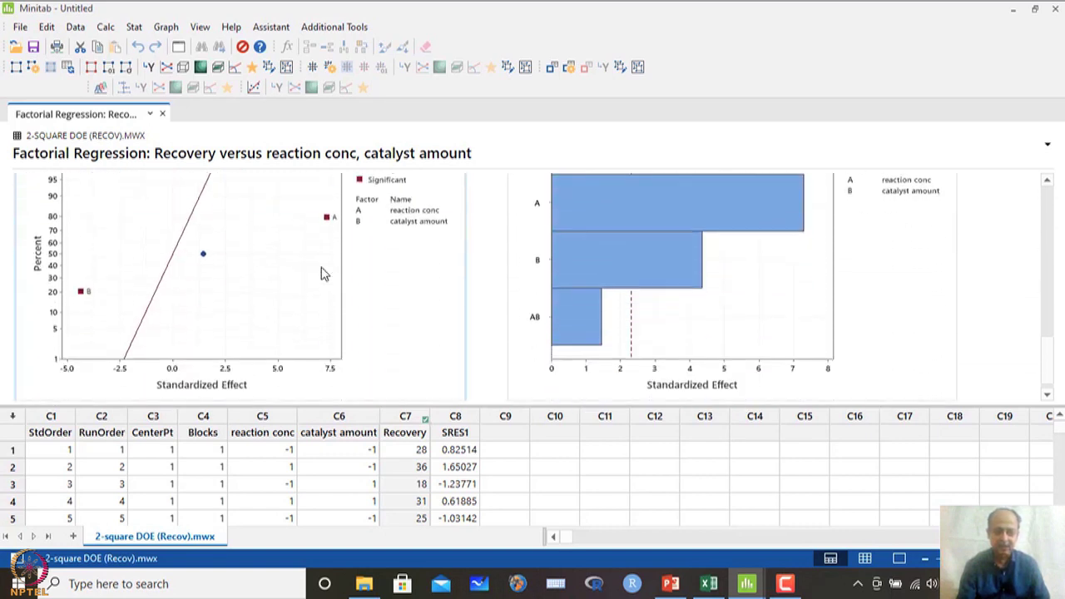
{"action": "scroll", "coordinate": [644, 269], "scroll_direction": "up", "scroll_amount": 5}
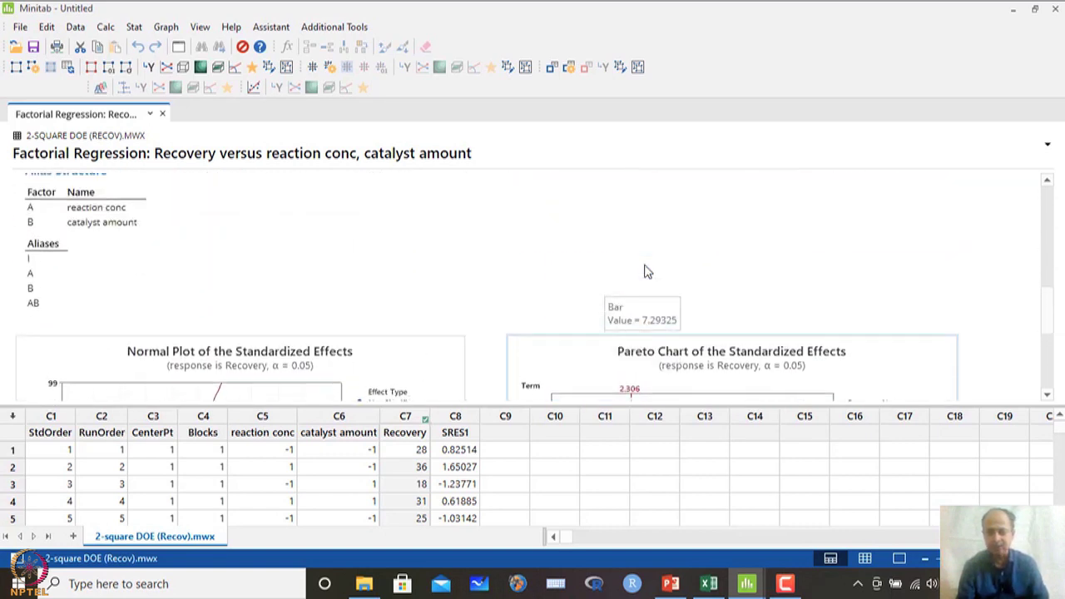
{"action": "scroll", "coordinate": [710, 338], "scroll_direction": "down", "scroll_amount": 3}
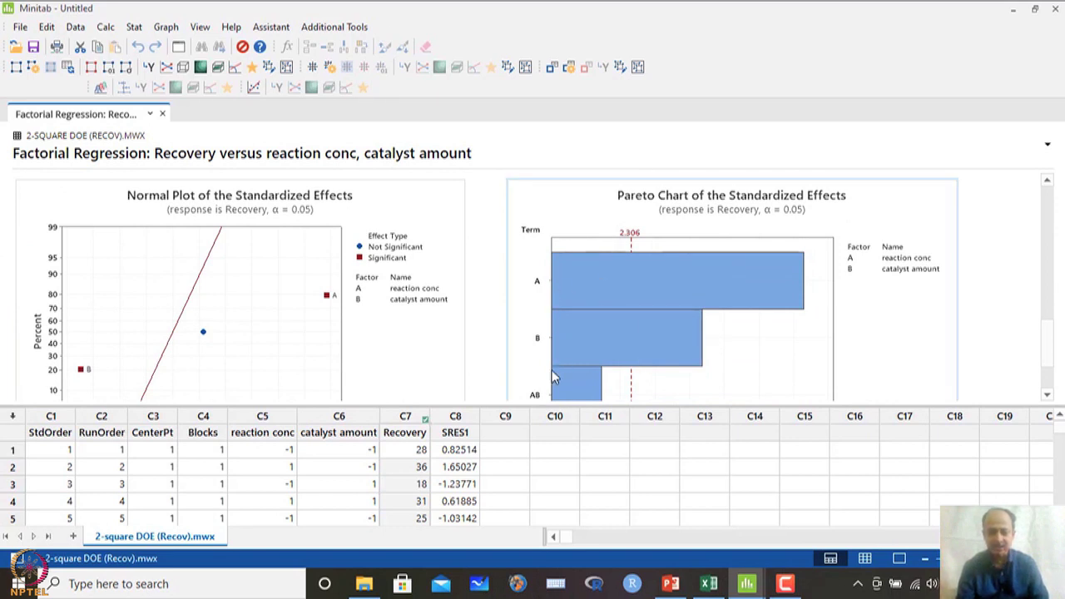
{"action": "scroll", "coordinate": [504, 373], "scroll_direction": "down", "scroll_amount": 3}
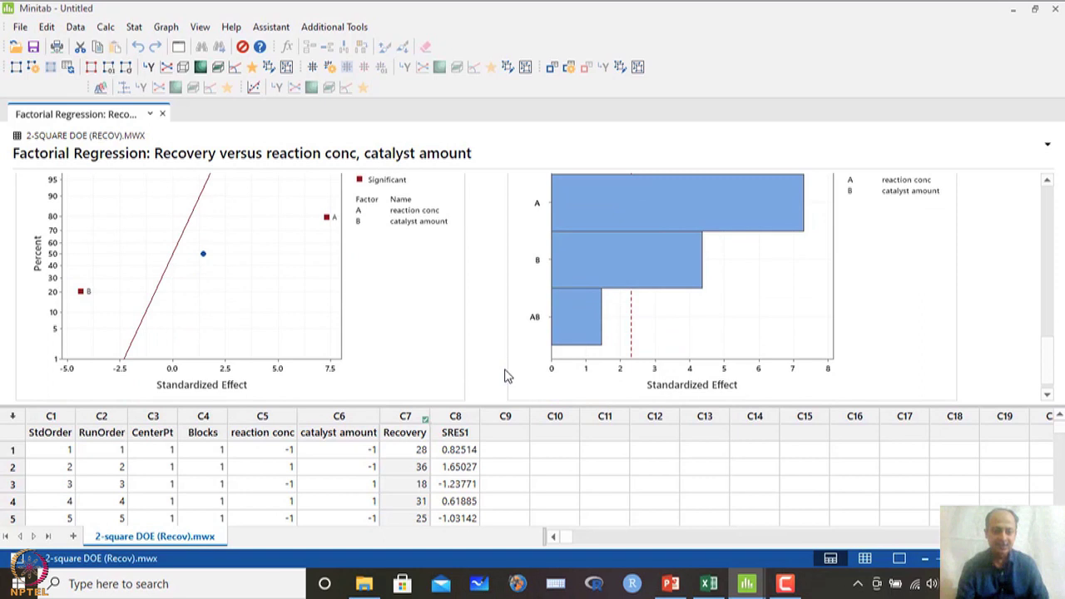
{"action": "scroll", "coordinate": [504, 374], "scroll_direction": "up", "scroll_amount": 3}
{"action": "scroll", "coordinate": [340, 305], "scroll_direction": "down", "scroll_amount": 2}
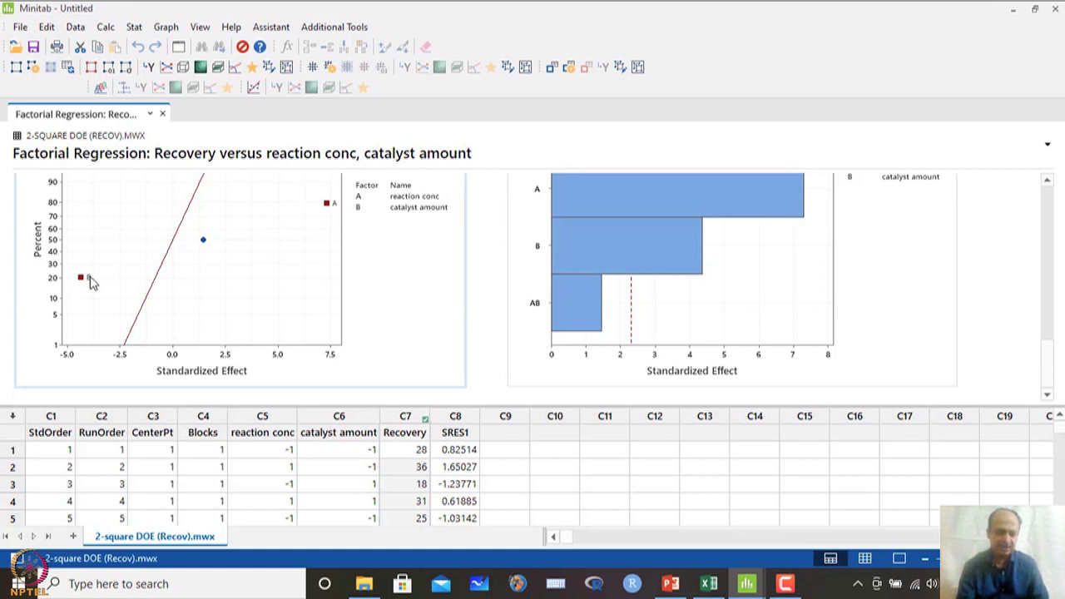
{"action": "scroll", "coordinate": [266, 305], "scroll_direction": "up", "scroll_amount": 10}
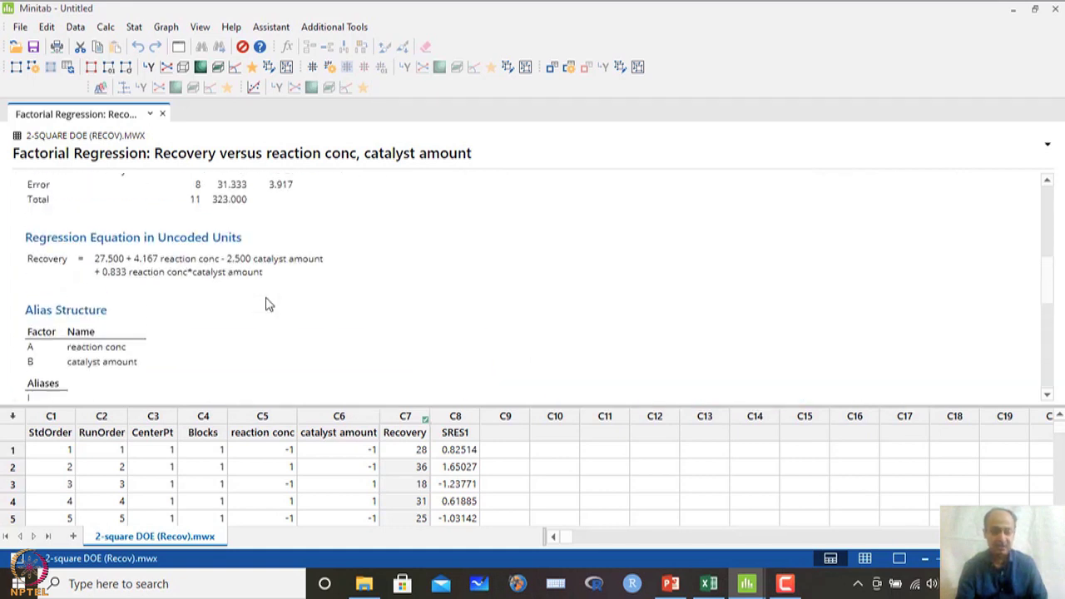
{"action": "scroll", "coordinate": [250, 305], "scroll_direction": "down", "scroll_amount": 3}
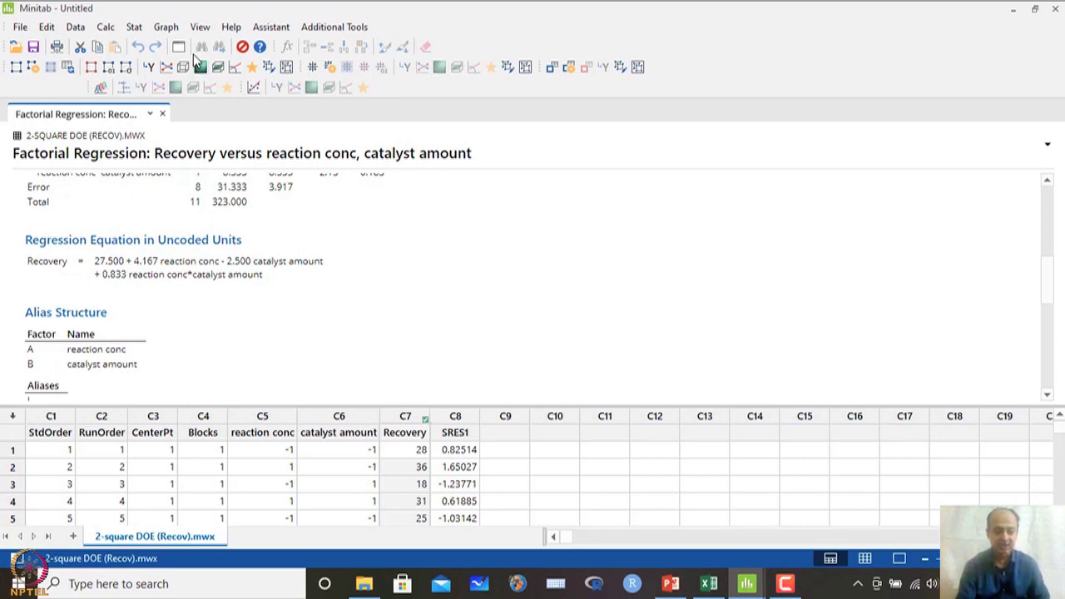
{"action": "scroll", "coordinate": [430, 349], "scroll_direction": "down", "scroll_amount": 8}
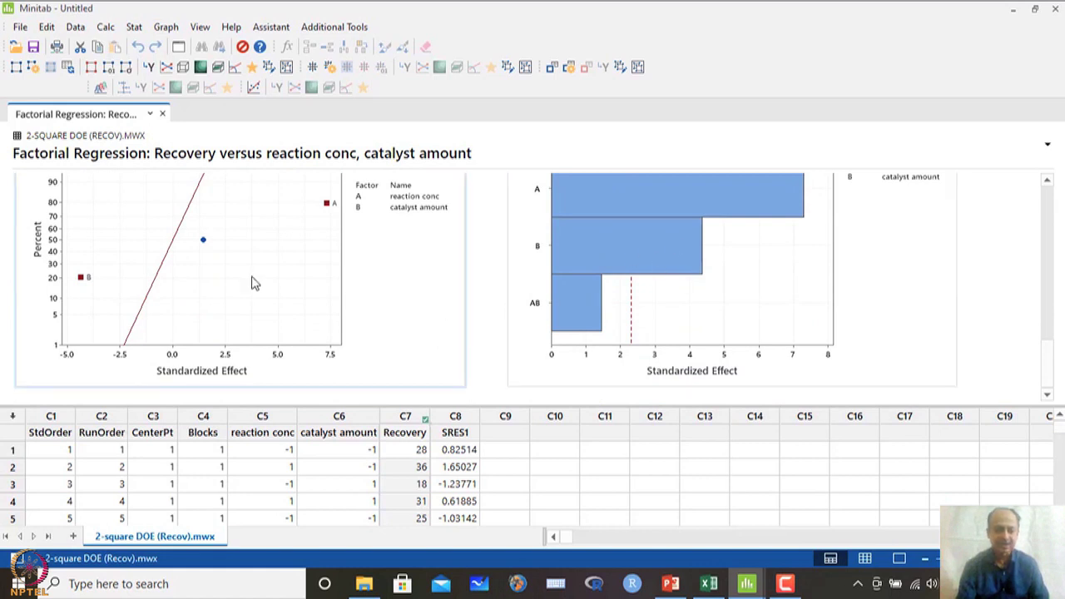
{"action": "scroll", "coordinate": [254, 274], "scroll_direction": "up", "scroll_amount": 1}
{"action": "left_click", "coordinate": [134, 26]}
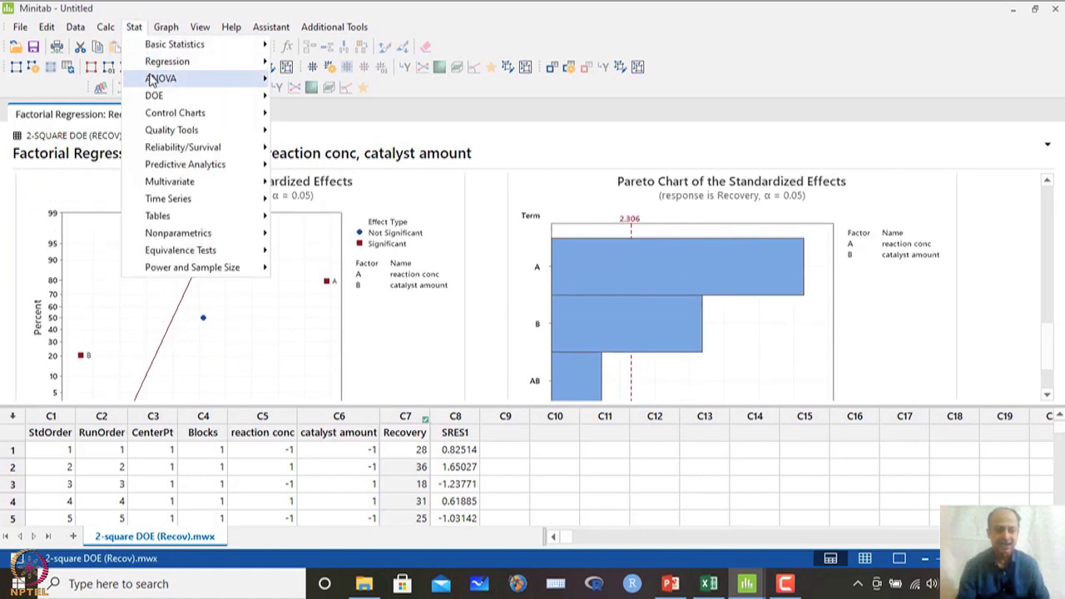
{"action": "mouse_move", "coordinate": [153, 98]}
{"action": "mouse_move", "coordinate": [311, 111]}
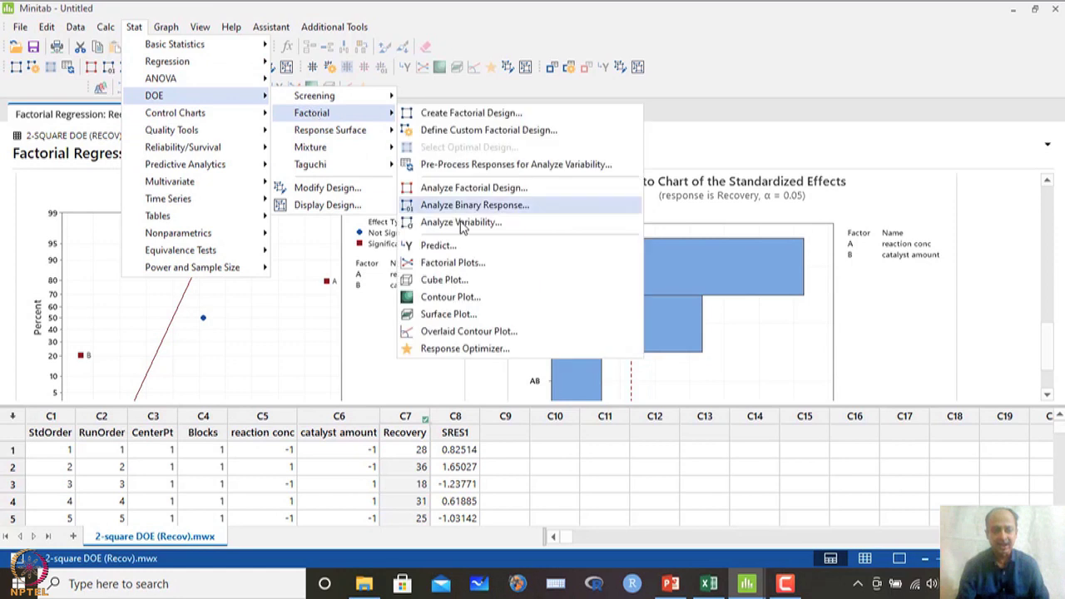
{"action": "left_click", "coordinate": [976, 297]}
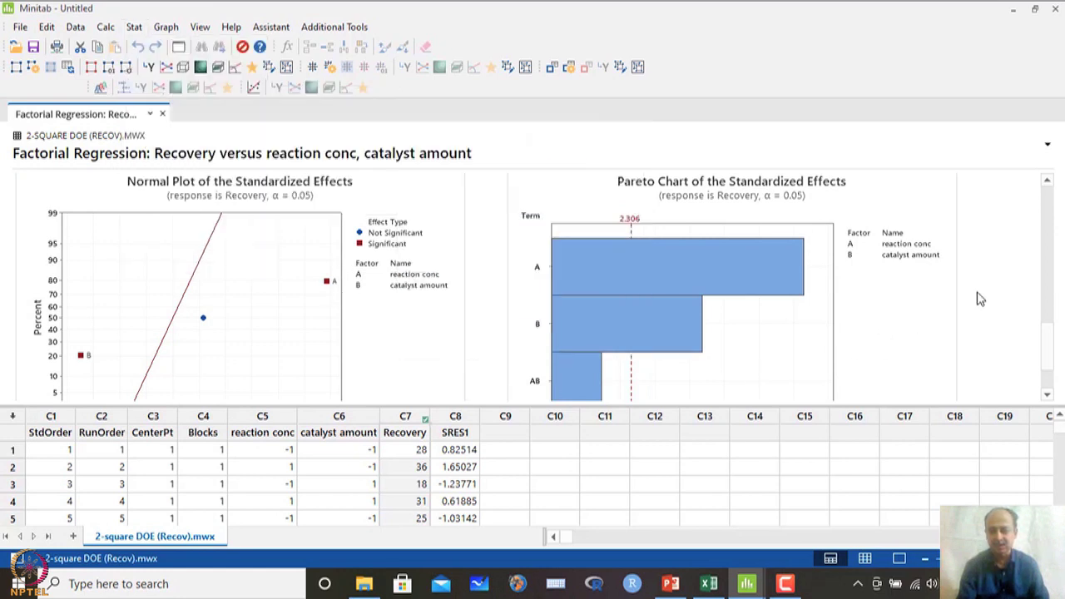
- Rerun the factorial analysis of Recovery with terms only up through order 1, leaving the AB interaction out of the model
{"action": "scroll", "coordinate": [775, 300], "scroll_direction": "up", "scroll_amount": 1}
{"action": "scroll", "coordinate": [775, 295], "scroll_direction": "up", "scroll_amount": 10}
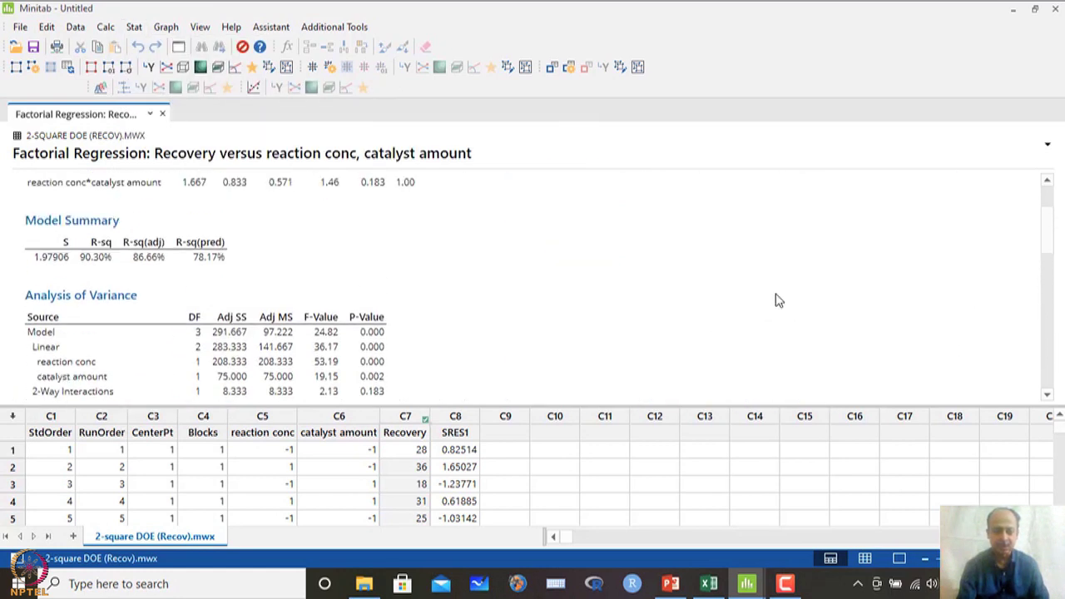
{"action": "scroll", "coordinate": [775, 299], "scroll_direction": "down", "scroll_amount": 3}
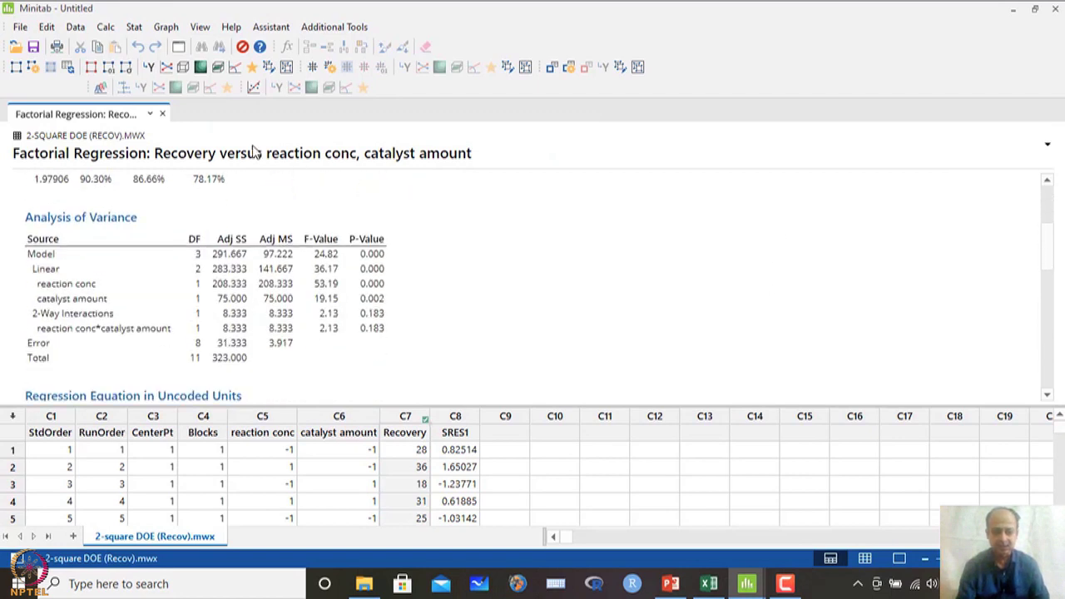
{"action": "left_click", "coordinate": [134, 26]}
{"action": "mouse_move", "coordinate": [148, 99]}
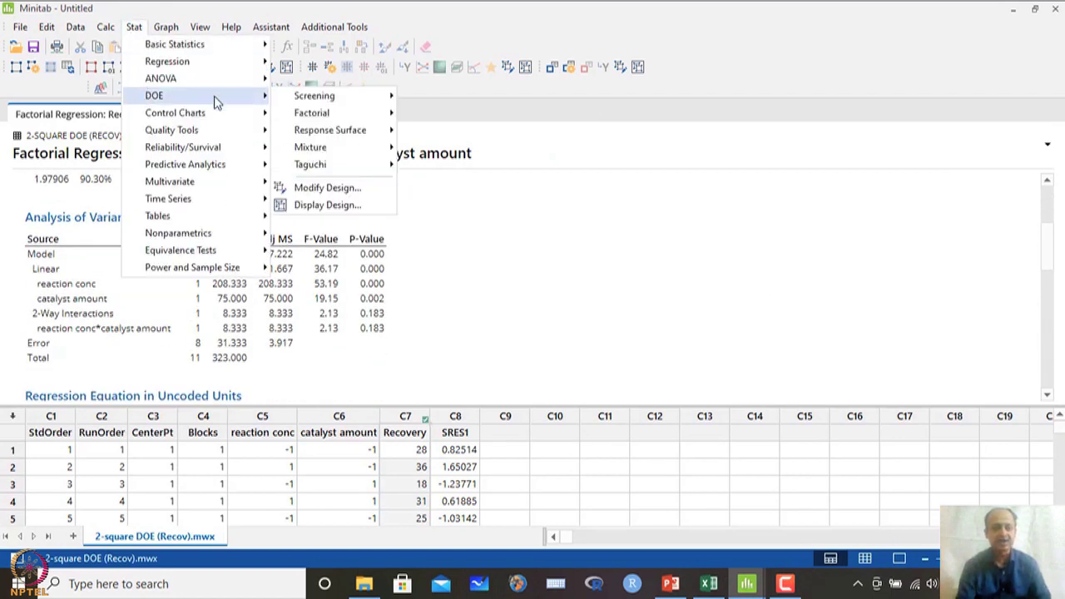
{"action": "mouse_move", "coordinate": [319, 119]}
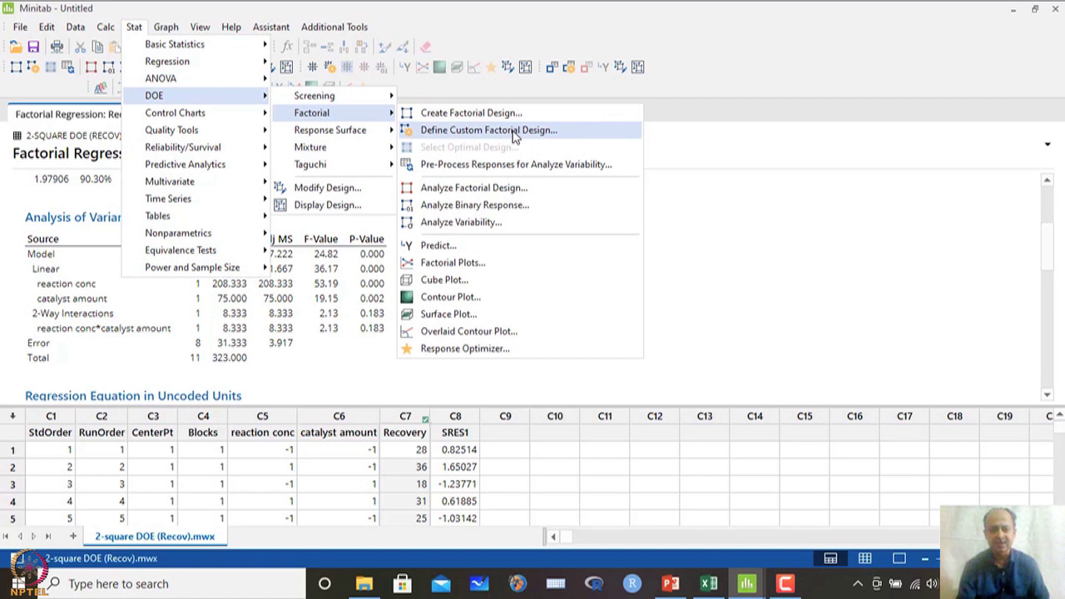
{"action": "left_click", "coordinate": [495, 183]}
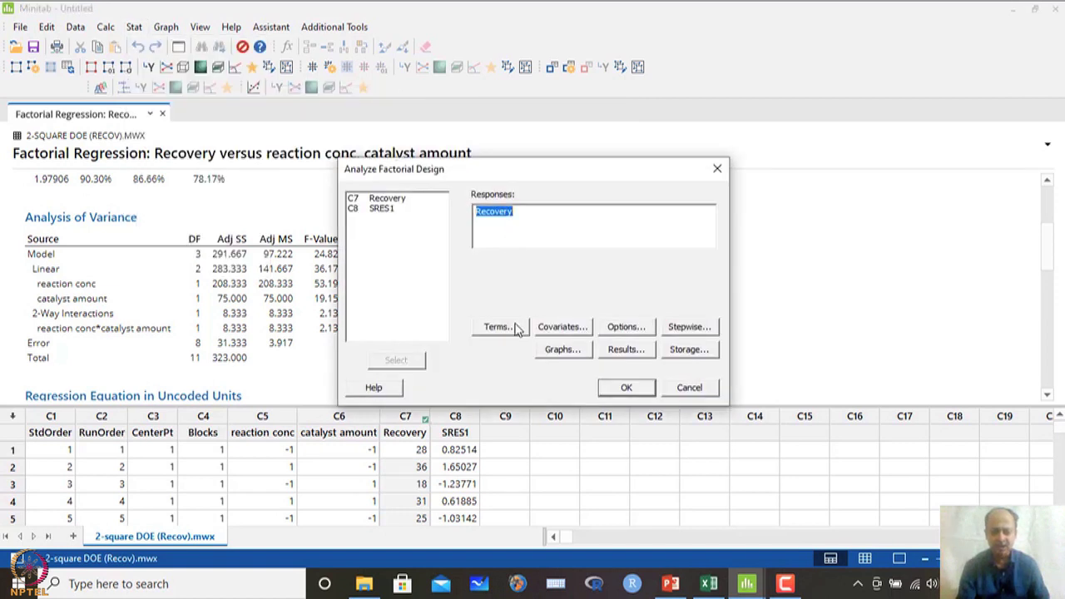
{"action": "left_click", "coordinate": [498, 326]}
{"action": "left_click", "coordinate": [561, 190]}
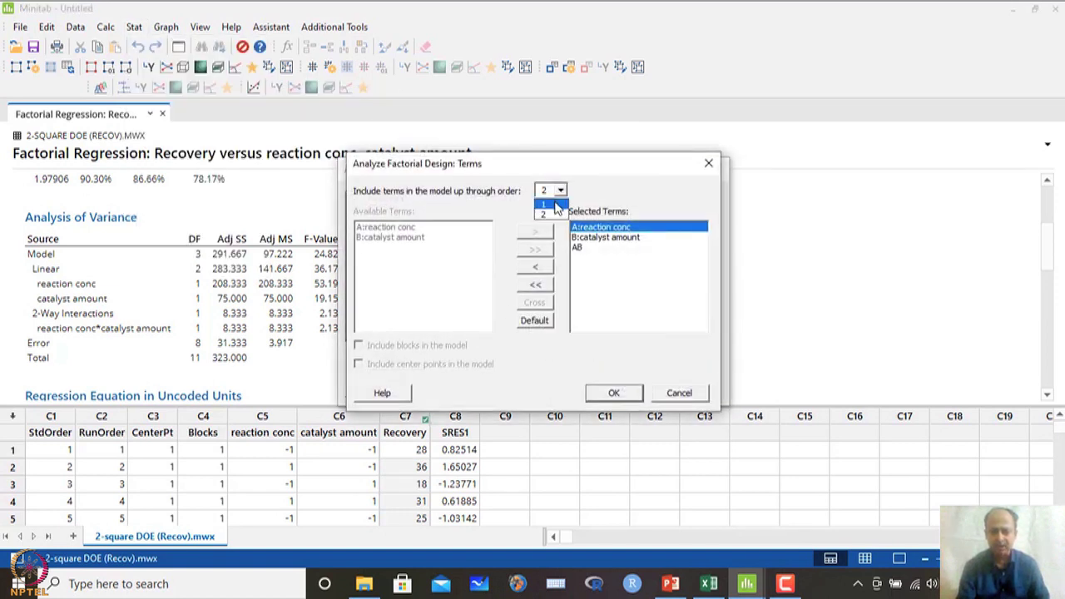
{"action": "left_click", "coordinate": [554, 203]}
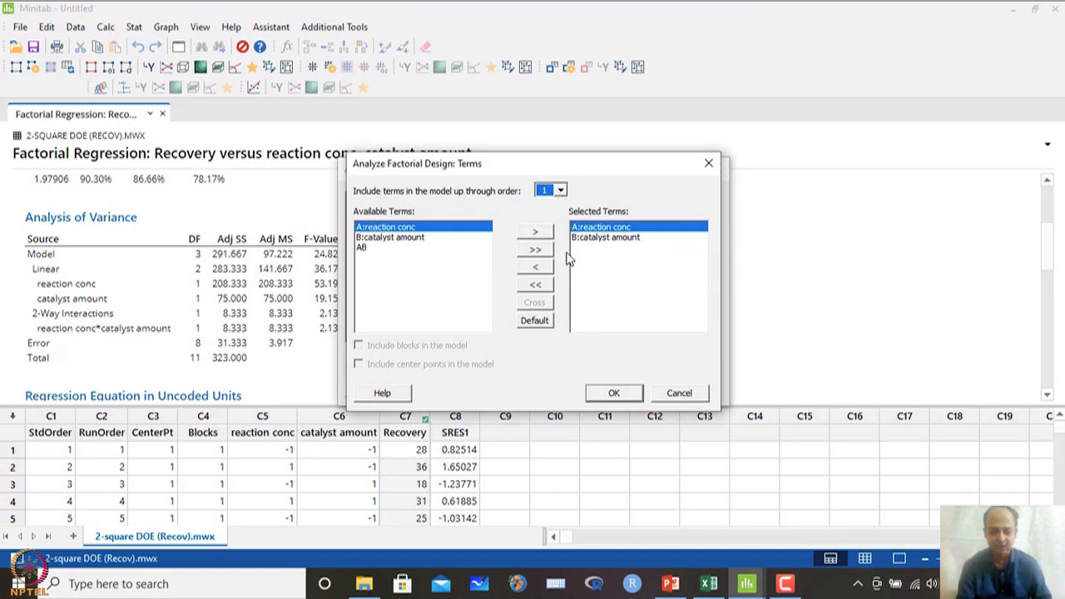
{"action": "left_click", "coordinate": [614, 393]}
{"action": "left_click", "coordinate": [626, 388]}
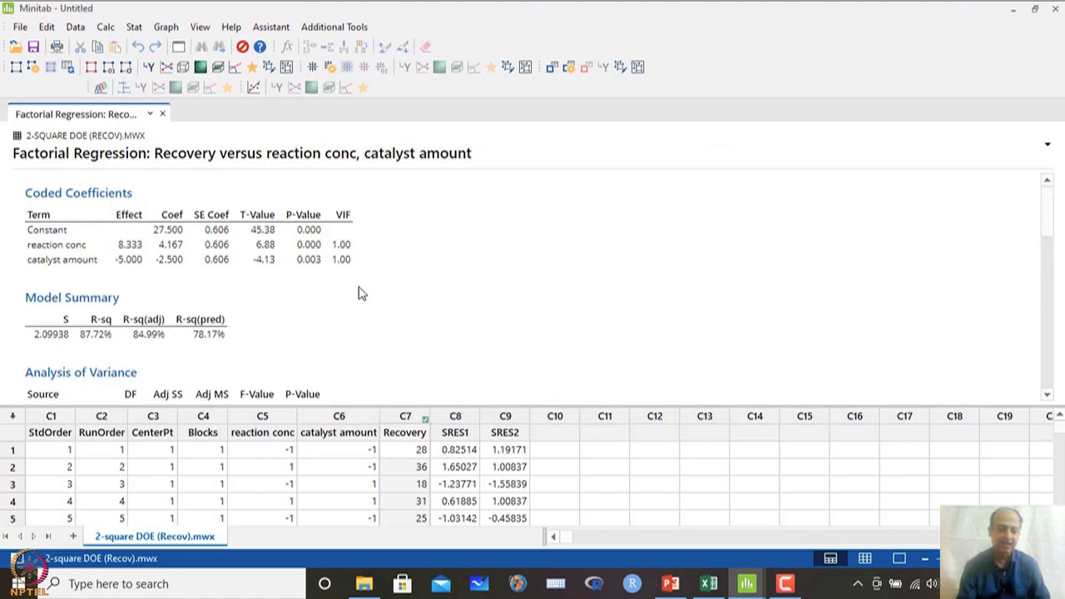
- Review the reduced model's summary and copy its Analysis of Variance table as a picture
{"action": "scroll", "coordinate": [362, 293], "scroll_direction": "down", "scroll_amount": 3}
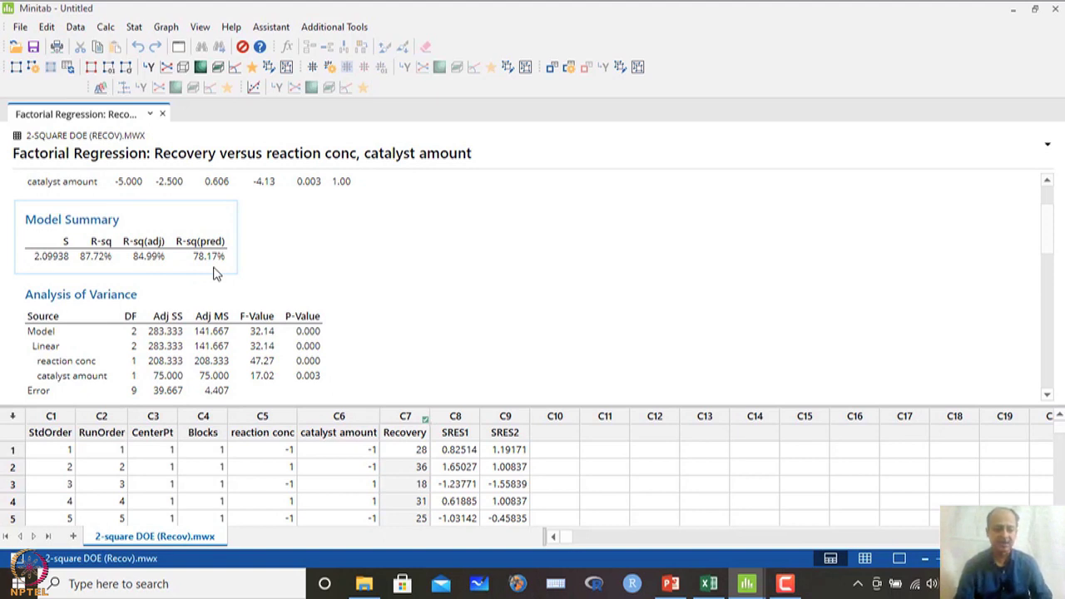
{"action": "scroll", "coordinate": [396, 315], "scroll_direction": "down", "scroll_amount": 2}
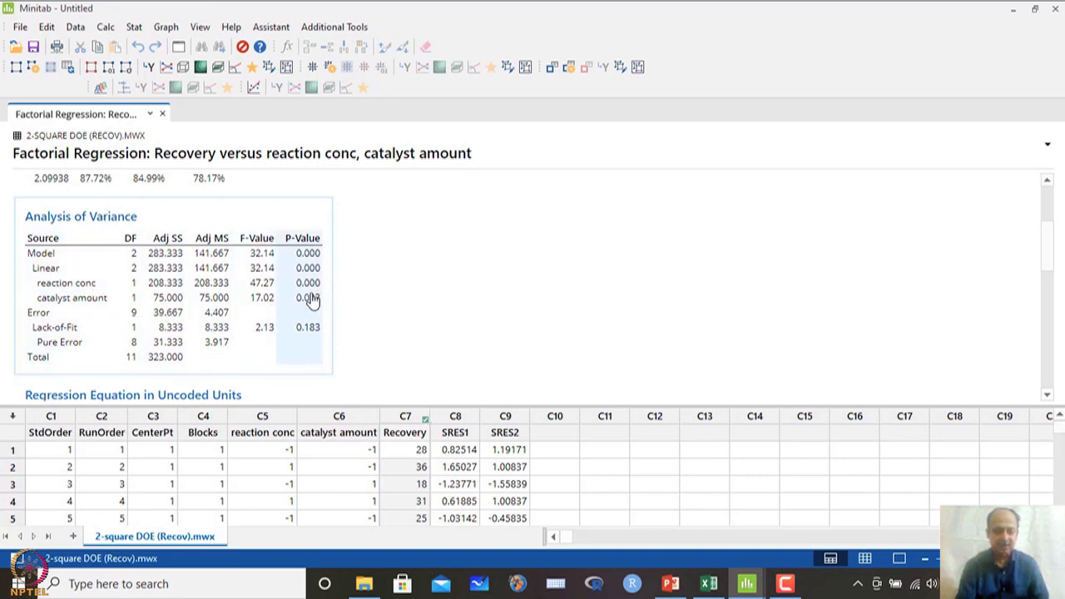
{"action": "left_click", "coordinate": [349, 209]}
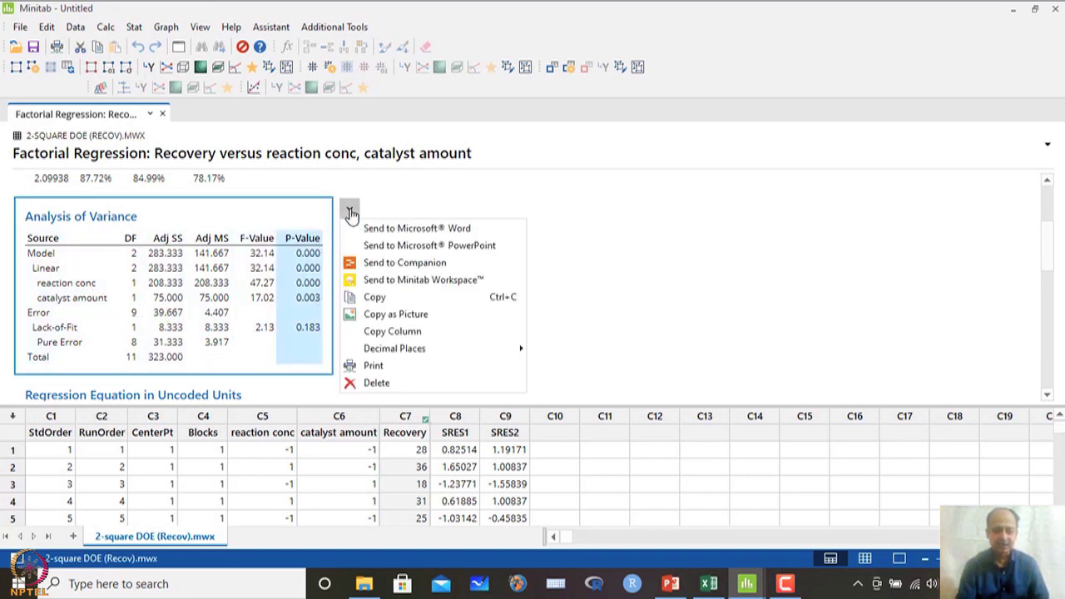
{"action": "left_click", "coordinate": [378, 311]}
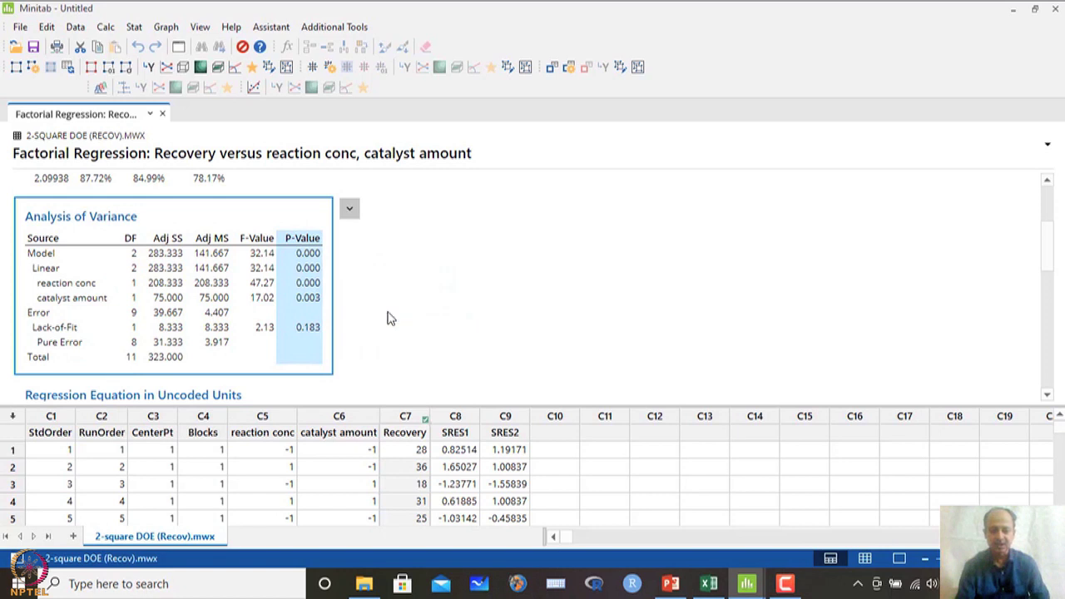
- Switch to Excel, paste the Analysis of Variance picture at cell H3 in place of the selected content, and enlarge it
{"action": "left_click", "coordinate": [709, 583]}
{"action": "key", "text": "Delete"}
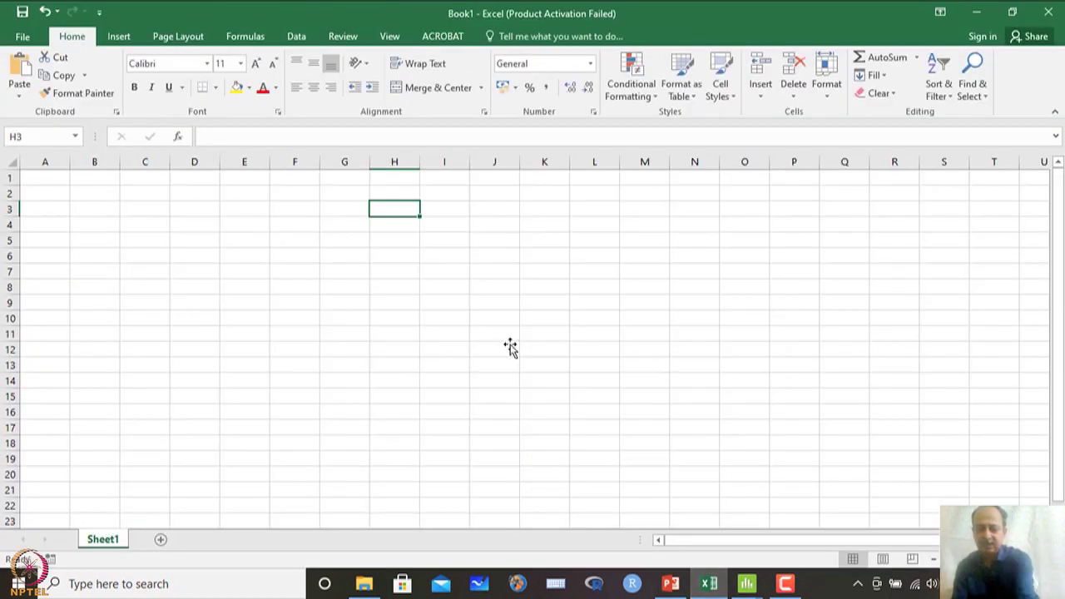
{"action": "key", "text": "ctrl+v"}
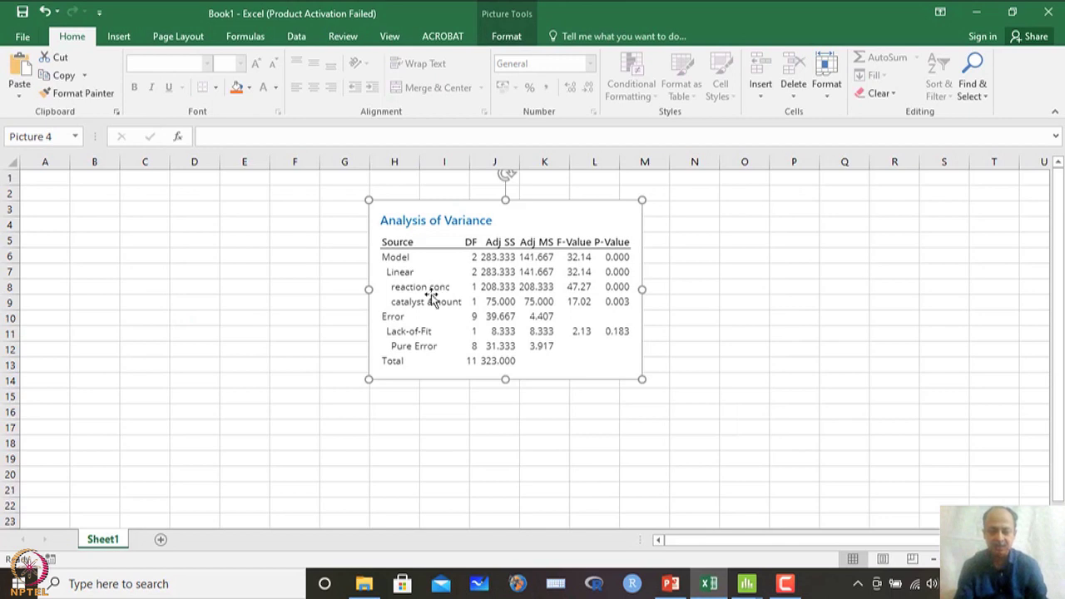
{"action": "left_click_drag", "start_coordinate": [367, 379], "coordinate": [226, 472]}
{"action": "left_click_drag", "start_coordinate": [387, 354], "coordinate": [365, 345]}
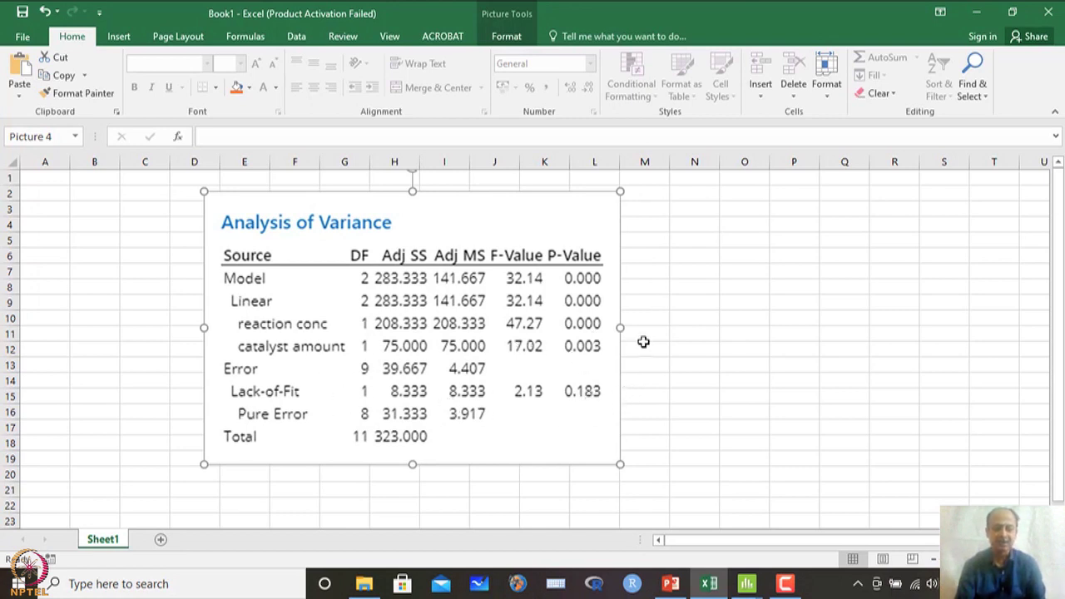
- Switch to Minitab and examine the reduced model's normal plot and Pareto chart of the standardized effects
{"action": "mouse_move", "coordinate": [746, 583]}
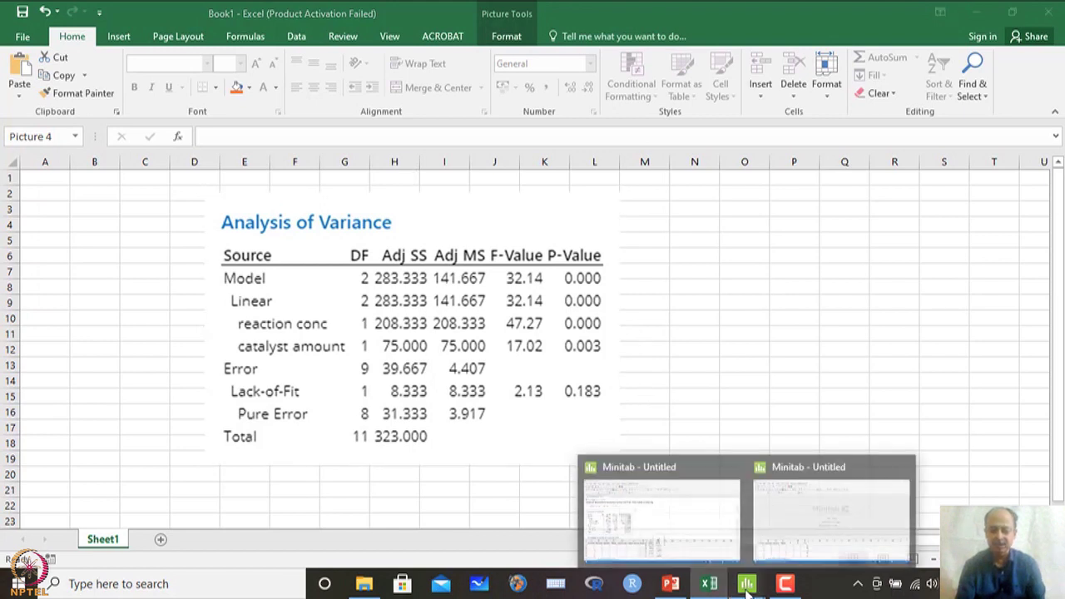
{"action": "left_click", "coordinate": [675, 530]}
{"action": "scroll", "coordinate": [414, 347], "scroll_direction": "down", "scroll_amount": 5}
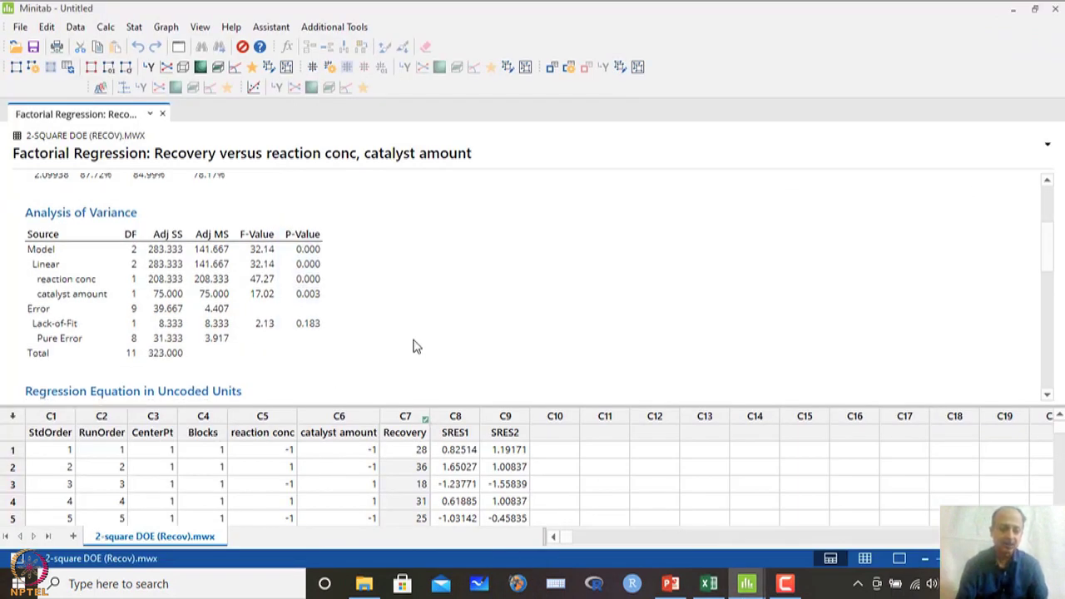
{"action": "scroll", "coordinate": [306, 258], "scroll_direction": "down", "scroll_amount": 5}
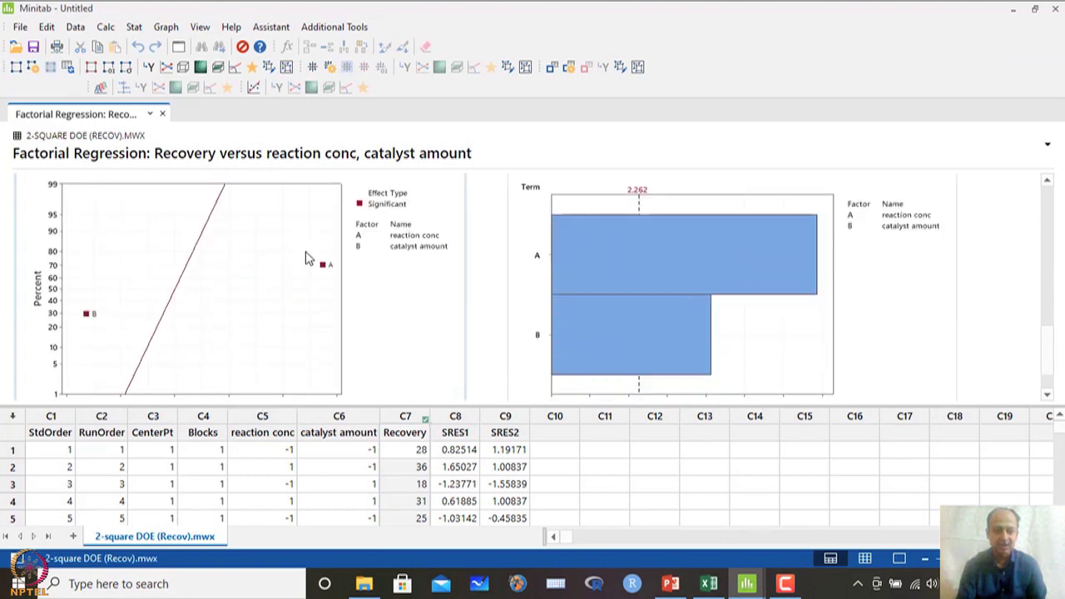
{"action": "scroll", "coordinate": [559, 298], "scroll_direction": "up", "scroll_amount": 1}
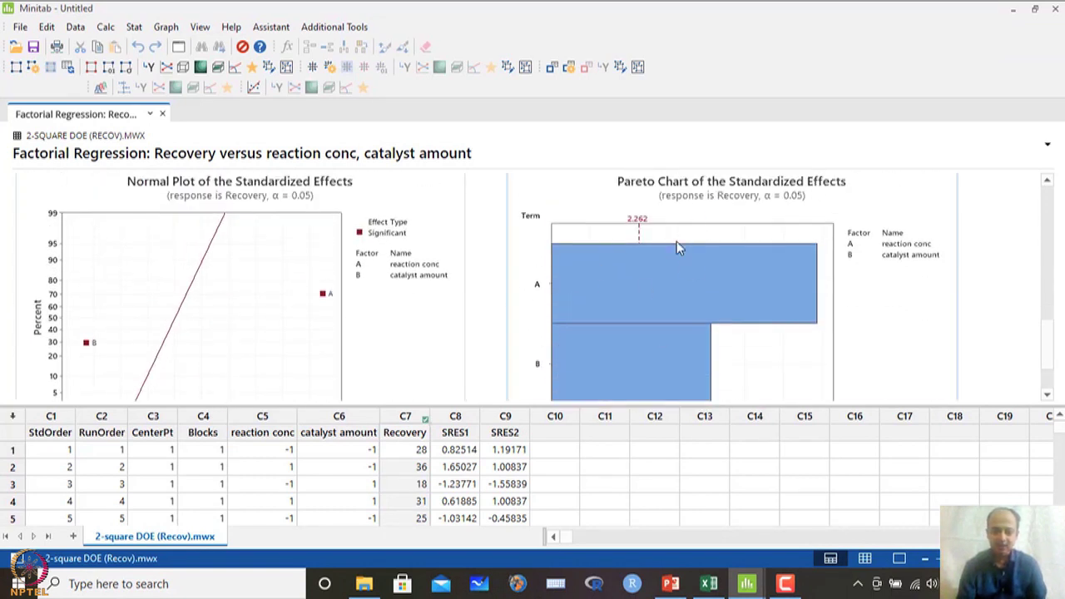
{"action": "scroll", "coordinate": [299, 348], "scroll_direction": "down", "scroll_amount": 2}
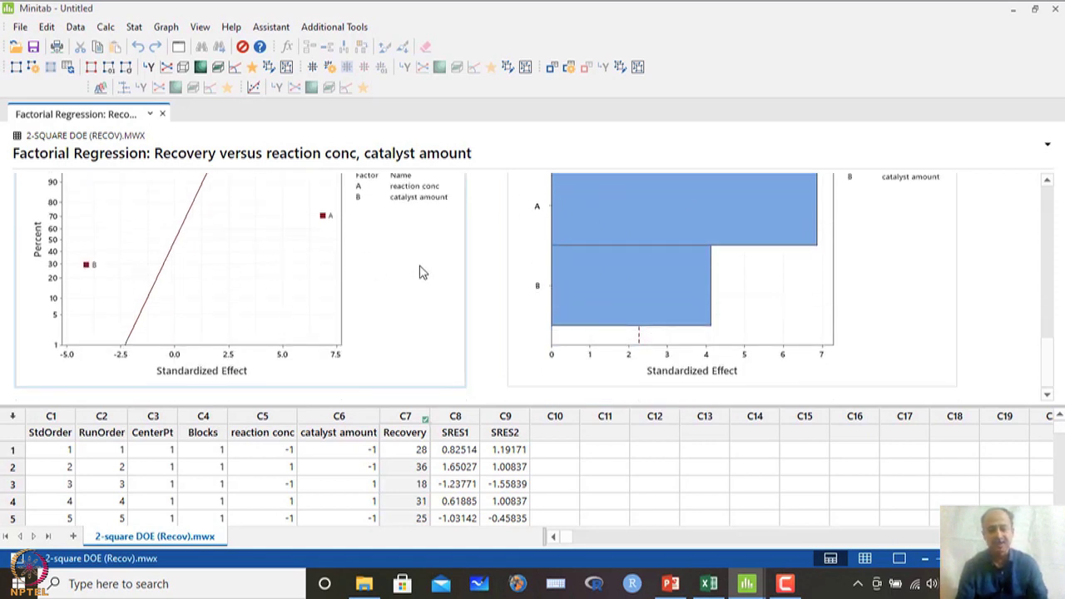
- Clear the stored standardized residual columns SRES1 and SRES2 (C8 and C9) from the worksheet
{"action": "left_click", "coordinate": [507, 433]}
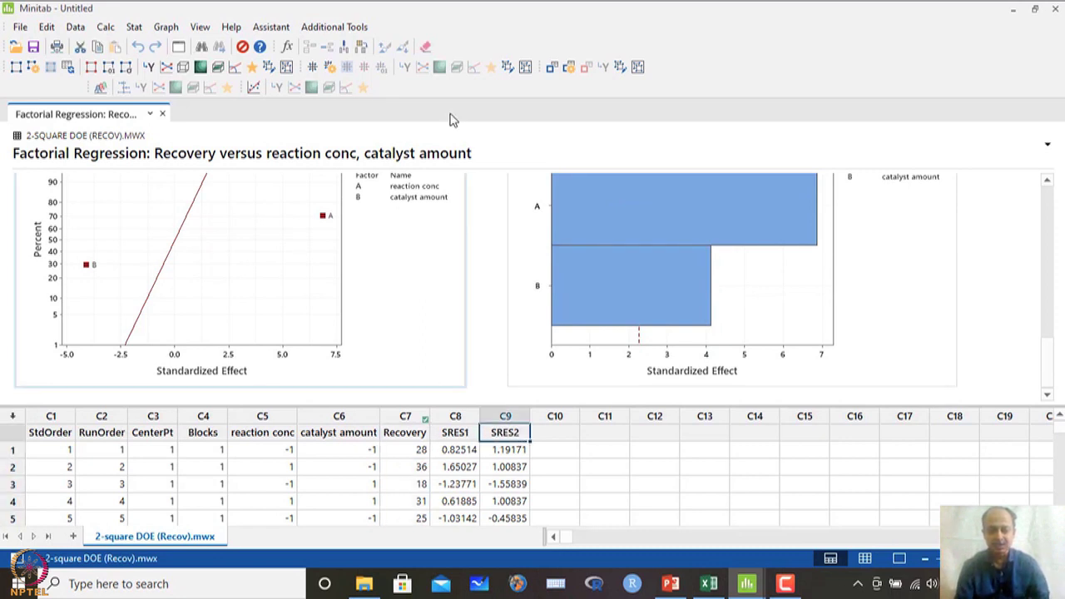
{"action": "left_click_drag", "start_coordinate": [452, 416], "coordinate": [505, 416]}
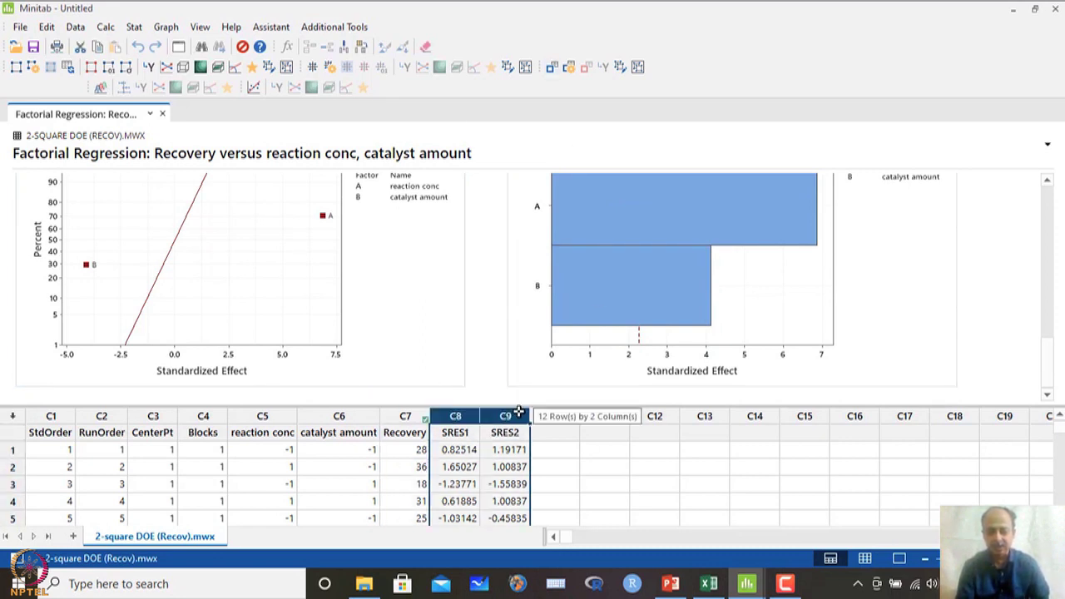
{"action": "key", "text": "Delete"}
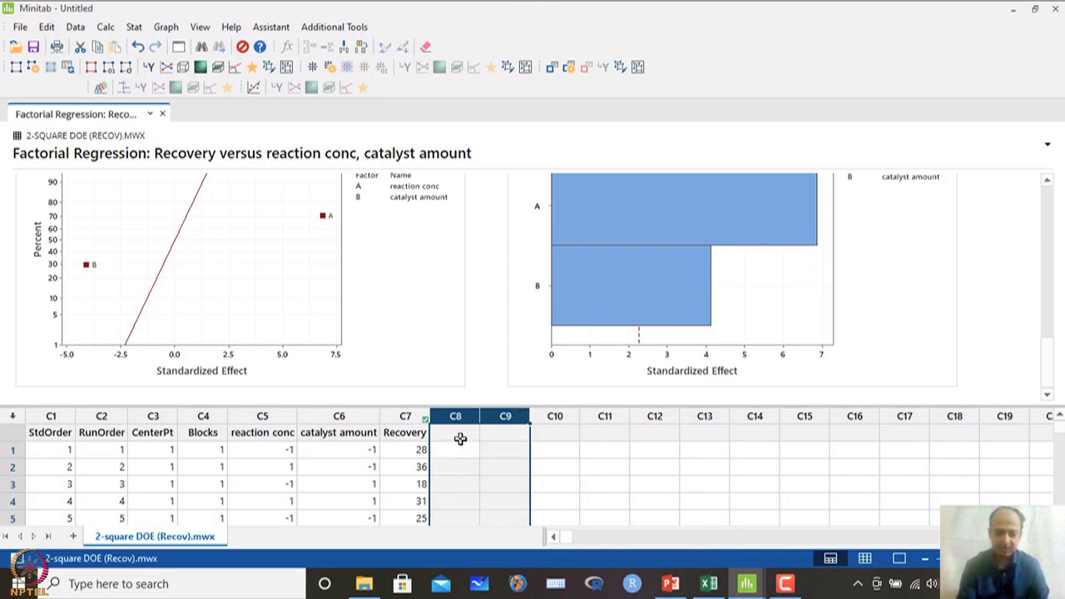
{"action": "left_click", "coordinate": [456, 435]}
- Rerun the reduced factorial analysis of Recovery with only standardized residuals stored, and look through its output
{"action": "left_click", "coordinate": [134, 27]}
{"action": "mouse_move", "coordinate": [164, 97]}
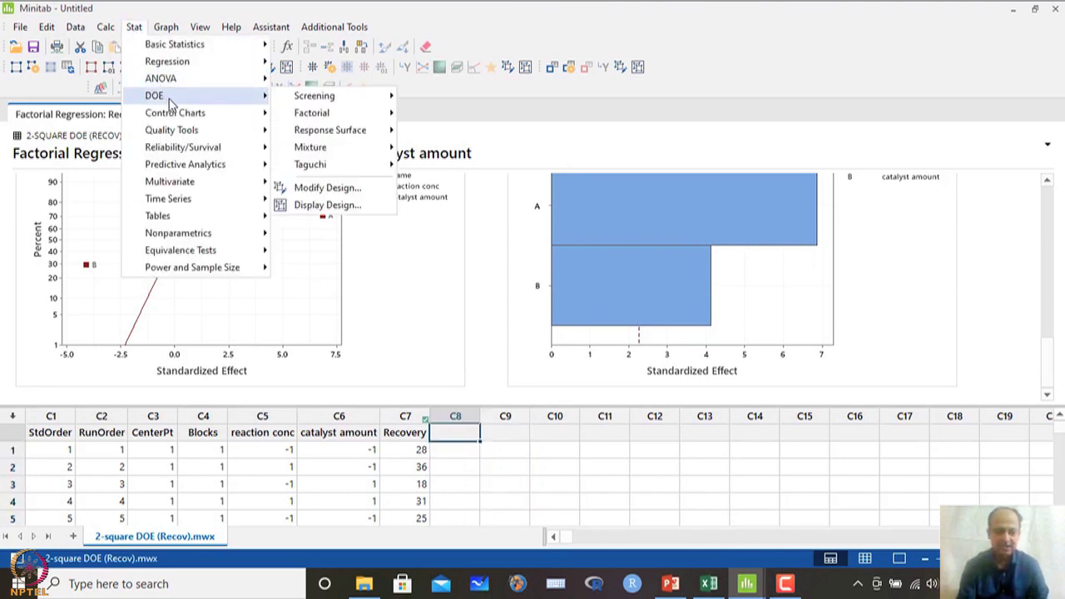
{"action": "mouse_move", "coordinate": [342, 115]}
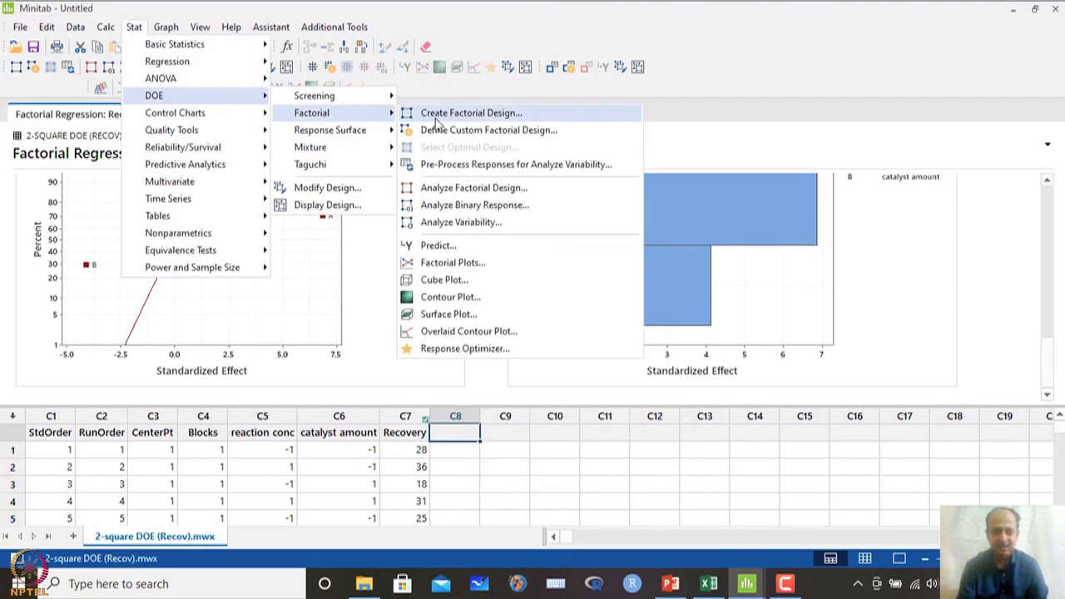
{"action": "left_click", "coordinate": [470, 187]}
{"action": "left_click", "coordinate": [684, 350]}
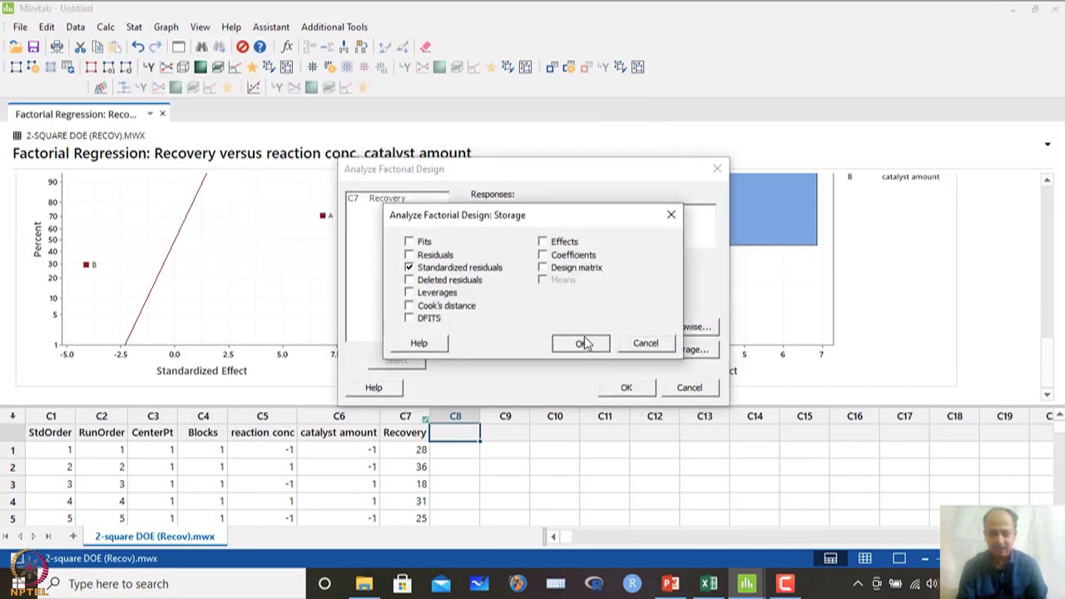
{"action": "left_click", "coordinate": [582, 343]}
{"action": "left_click", "coordinate": [628, 387]}
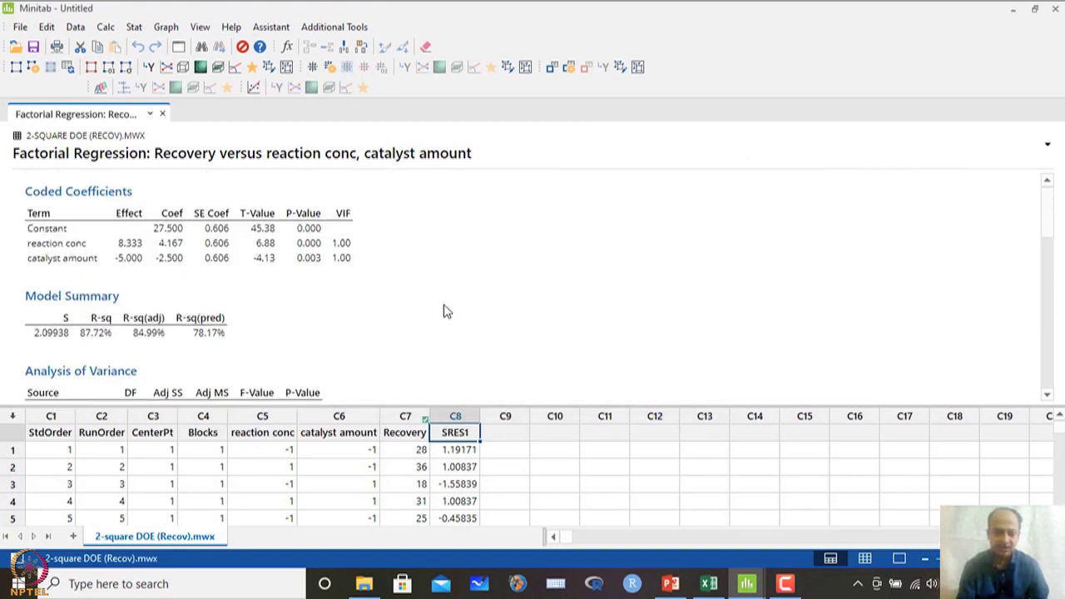
{"action": "scroll", "coordinate": [443, 311], "scroll_direction": "down", "scroll_amount": 5}
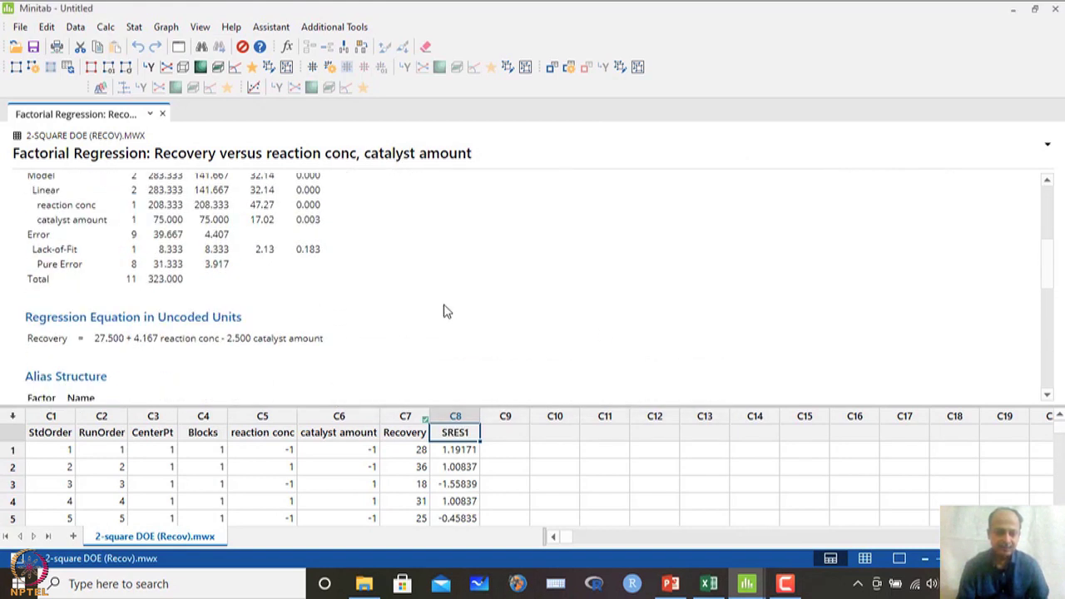
{"action": "scroll", "coordinate": [444, 311], "scroll_direction": "down", "scroll_amount": 5}
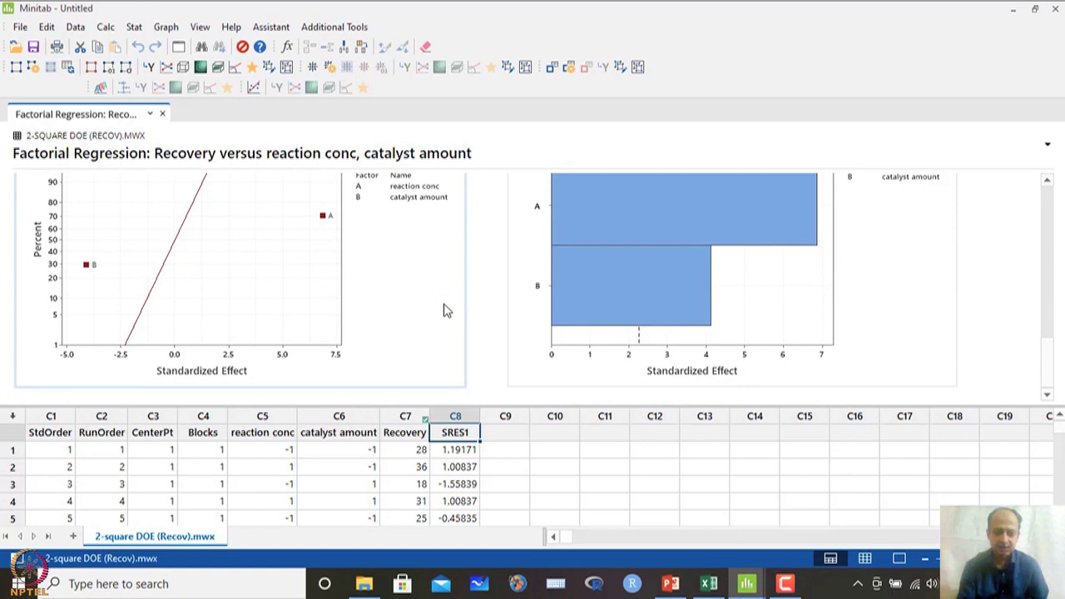
- Run an Anderson-Darling normality test on SRES1 without percentile lines
{"action": "left_click", "coordinate": [468, 448]}
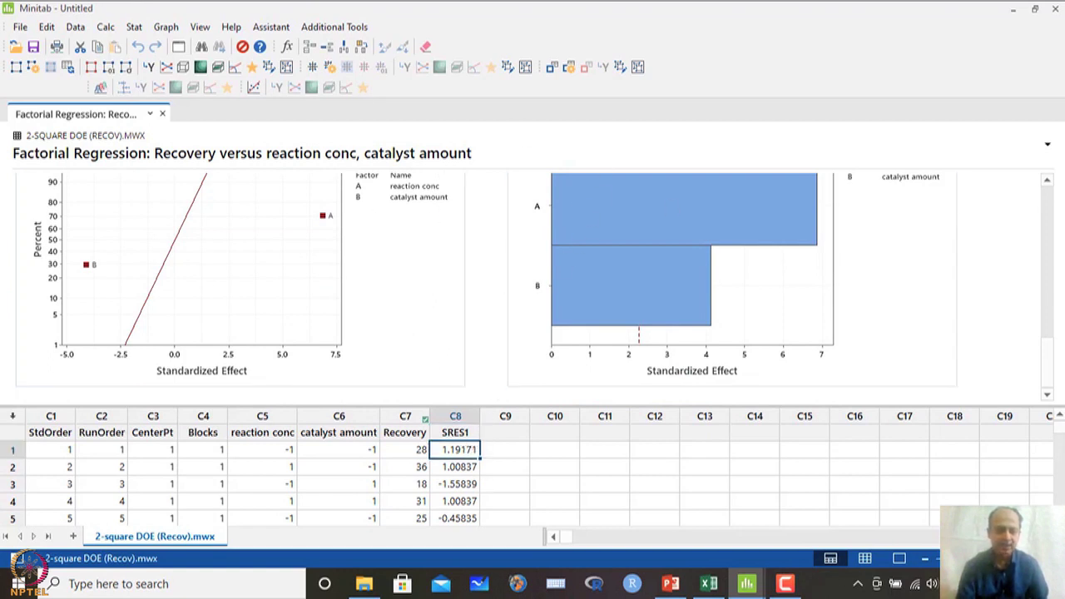
{"action": "left_click", "coordinate": [134, 27]}
{"action": "mouse_move", "coordinate": [167, 44]}
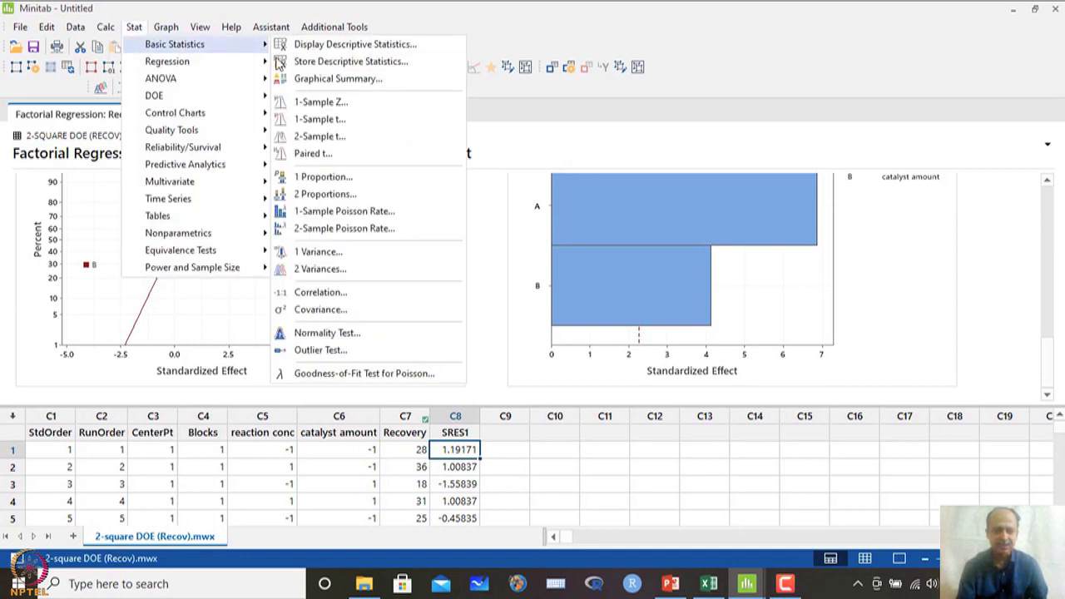
{"action": "left_click", "coordinate": [326, 333]}
{"action": "left_click", "coordinate": [416, 287]}
{"action": "double_click", "coordinate": [408, 277]}
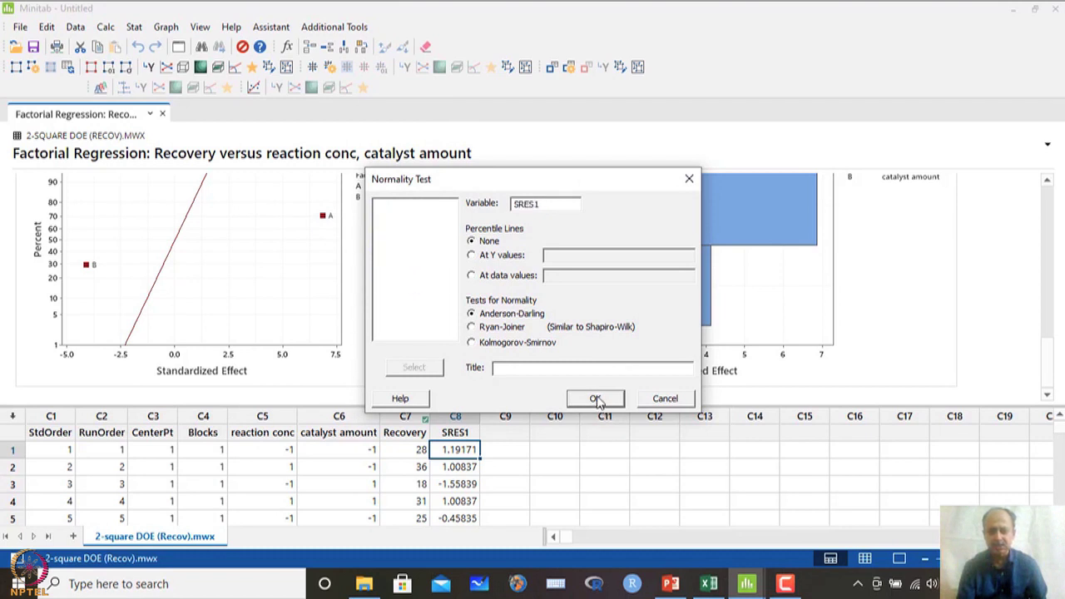
{"action": "left_click", "coordinate": [595, 399]}
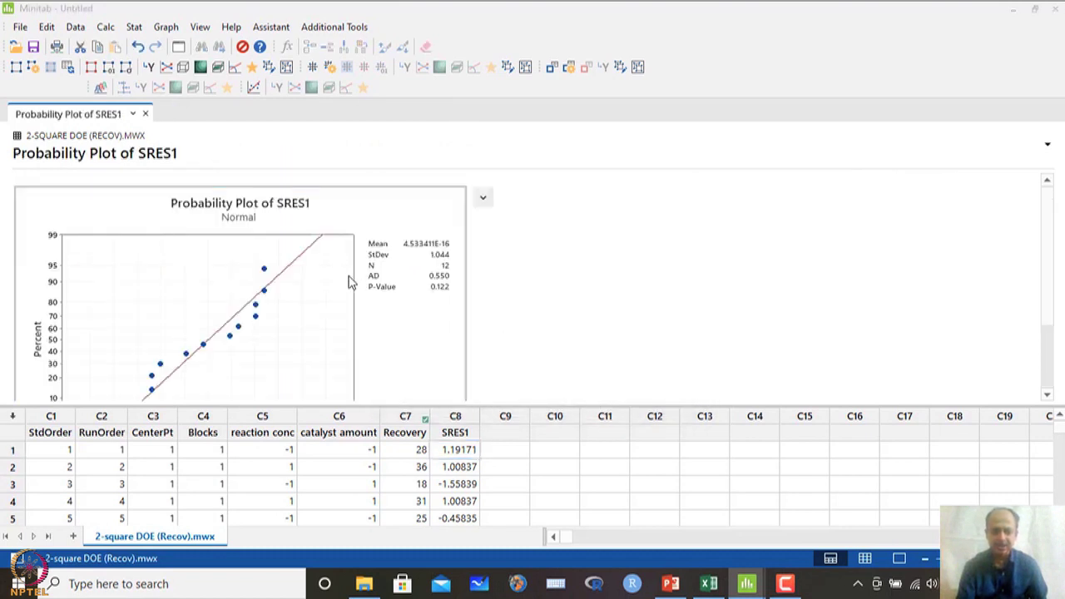
- View the probability plot of SRES1 enlarged to check its points and P-value, and close the enlarged view
{"action": "double_click", "coordinate": [353, 283]}
{"action": "left_click", "coordinate": [765, 64]}
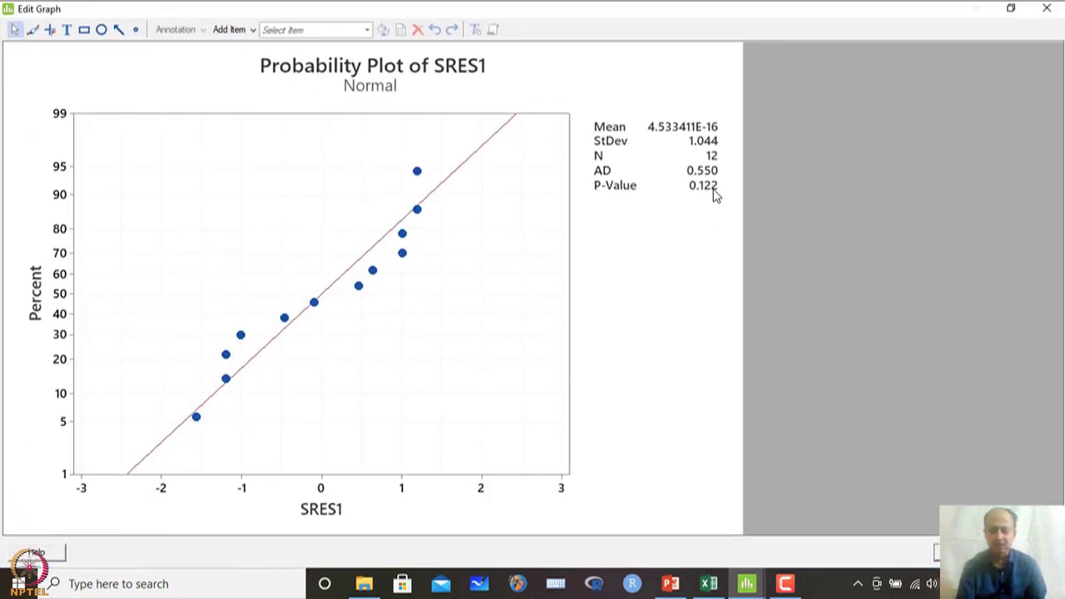
{"action": "left_click", "coordinate": [1047, 10]}
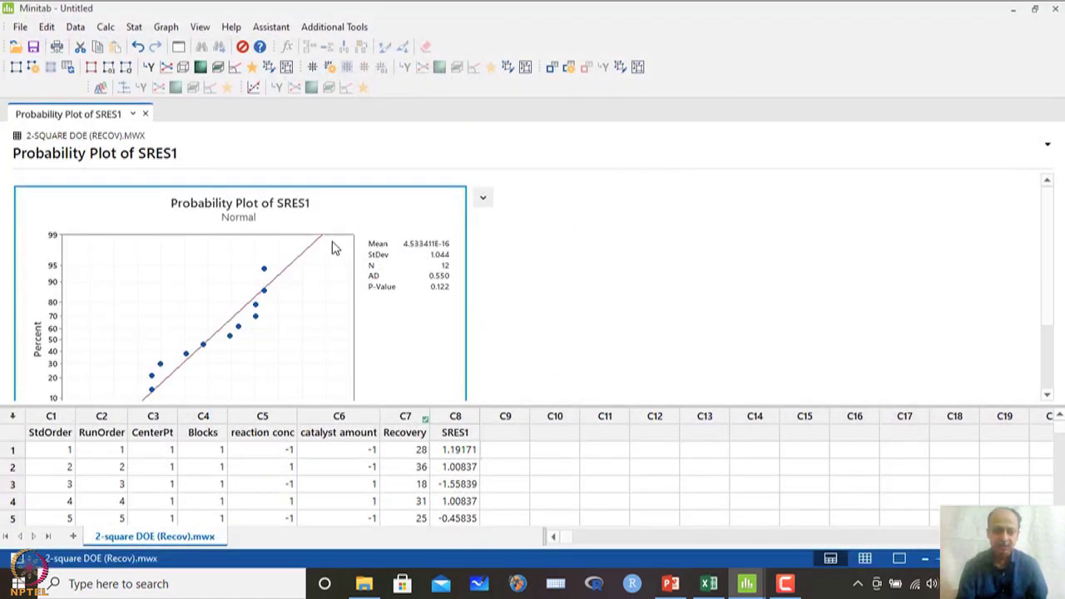
- Create factorial plots for Recovery with reaction conc and catalyst amount, displaying only model terms
{"action": "left_click", "coordinate": [135, 30]}
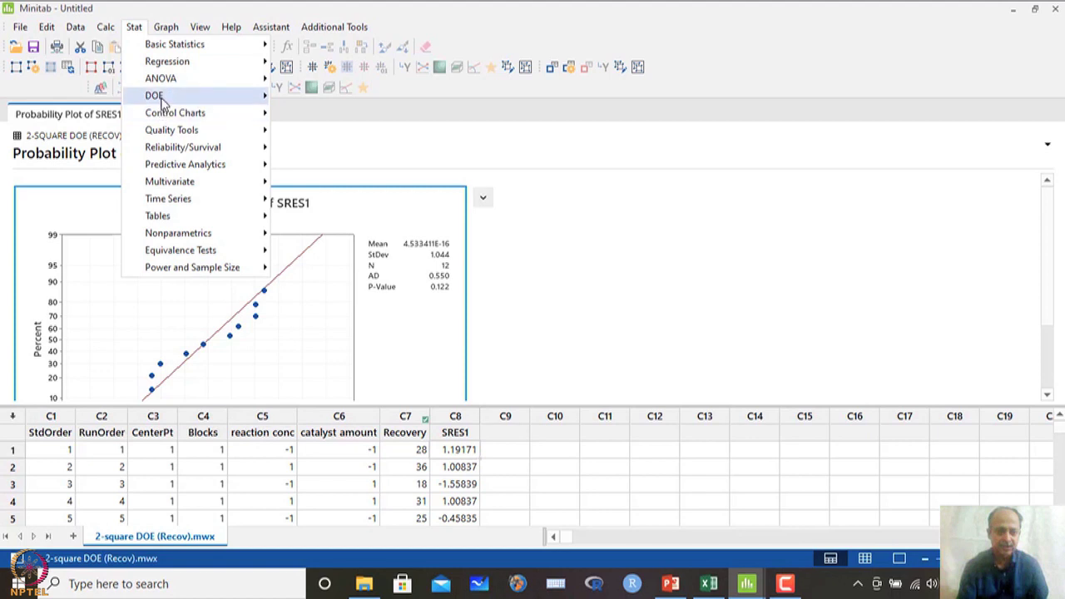
{"action": "mouse_move", "coordinate": [159, 97]}
{"action": "mouse_move", "coordinate": [323, 114]}
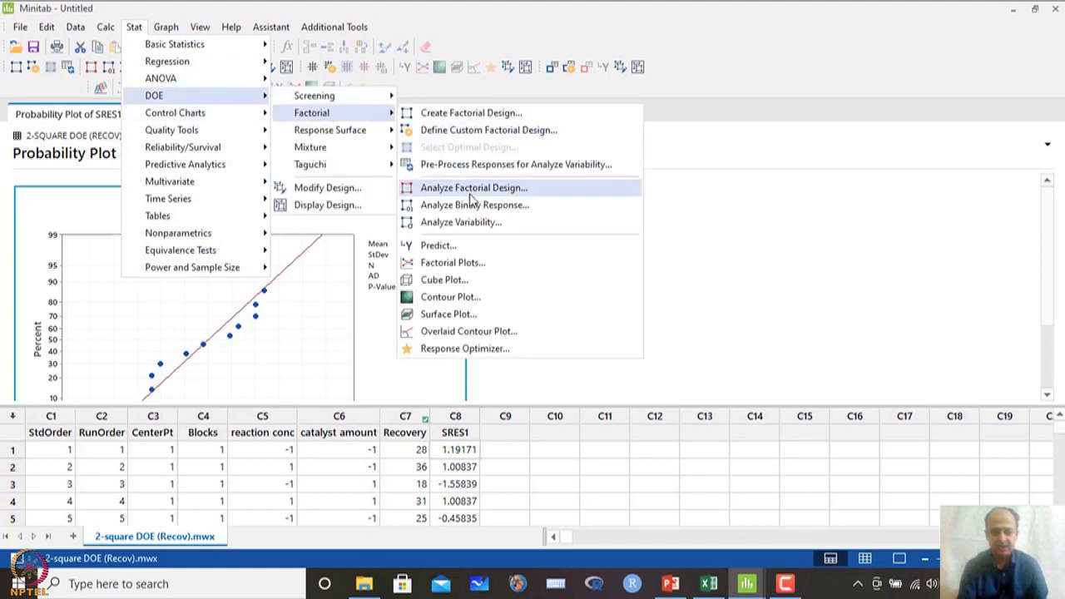
{"action": "left_click", "coordinate": [454, 263]}
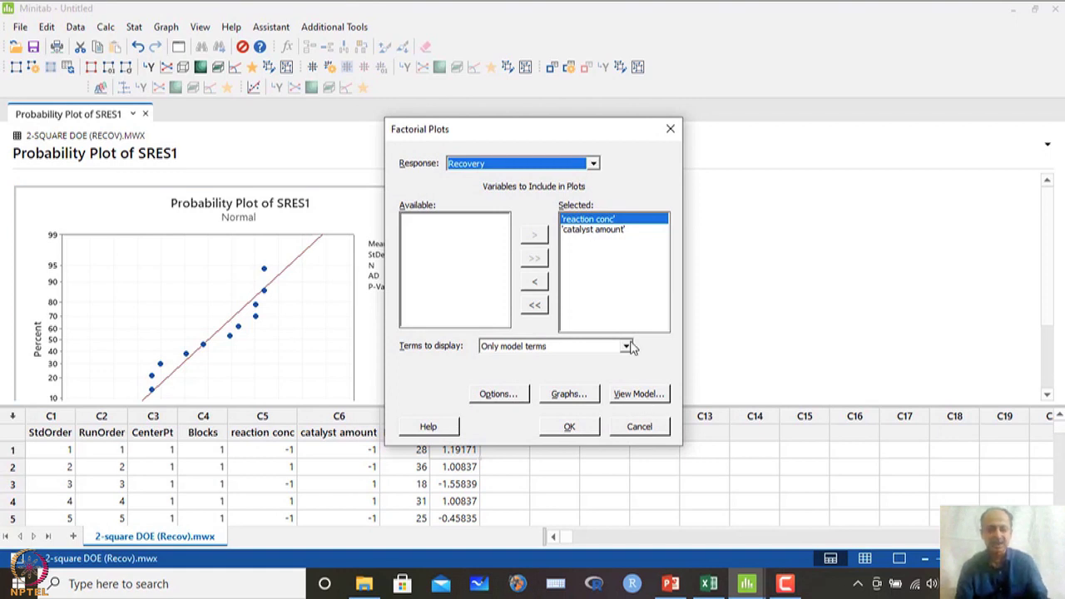
{"action": "left_click", "coordinate": [569, 427]}
- Examine the Main Effects Plot for Recovery in an enlarged view and close that view
{"action": "scroll", "coordinate": [373, 334], "scroll_direction": "down", "scroll_amount": 3}
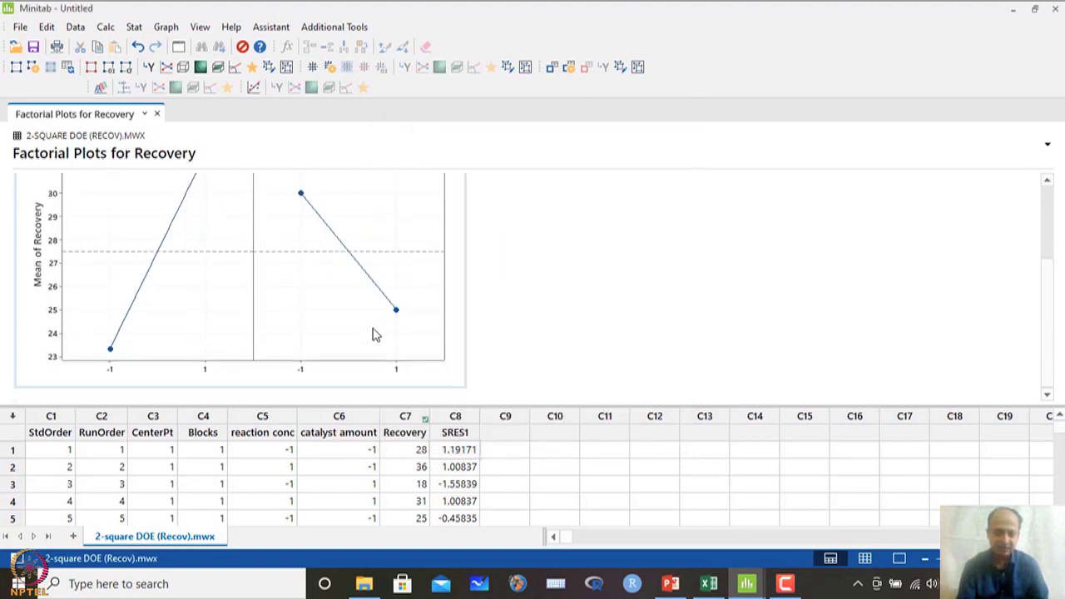
{"action": "scroll", "coordinate": [372, 335], "scroll_direction": "up", "scroll_amount": 3}
{"action": "double_click", "coordinate": [263, 296]}
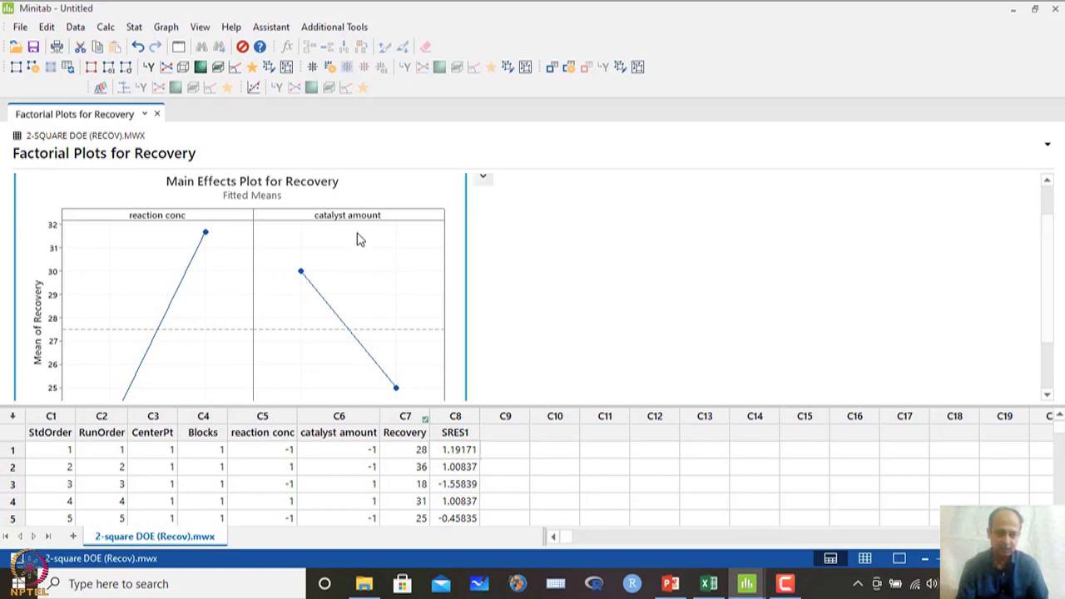
{"action": "left_click", "coordinate": [781, 65]}
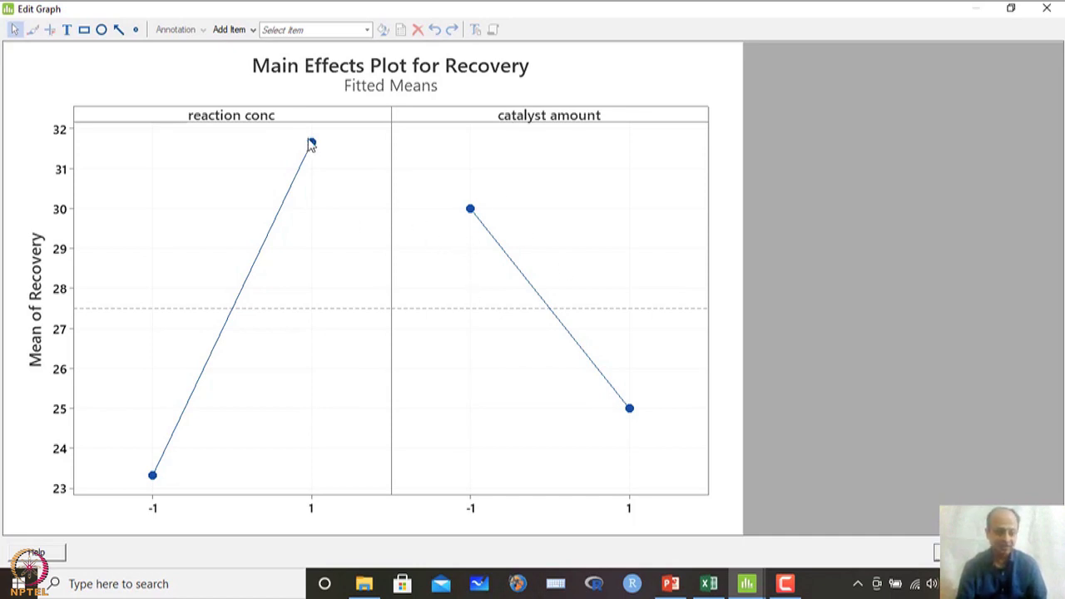
{"action": "left_click", "coordinate": [1046, 10]}
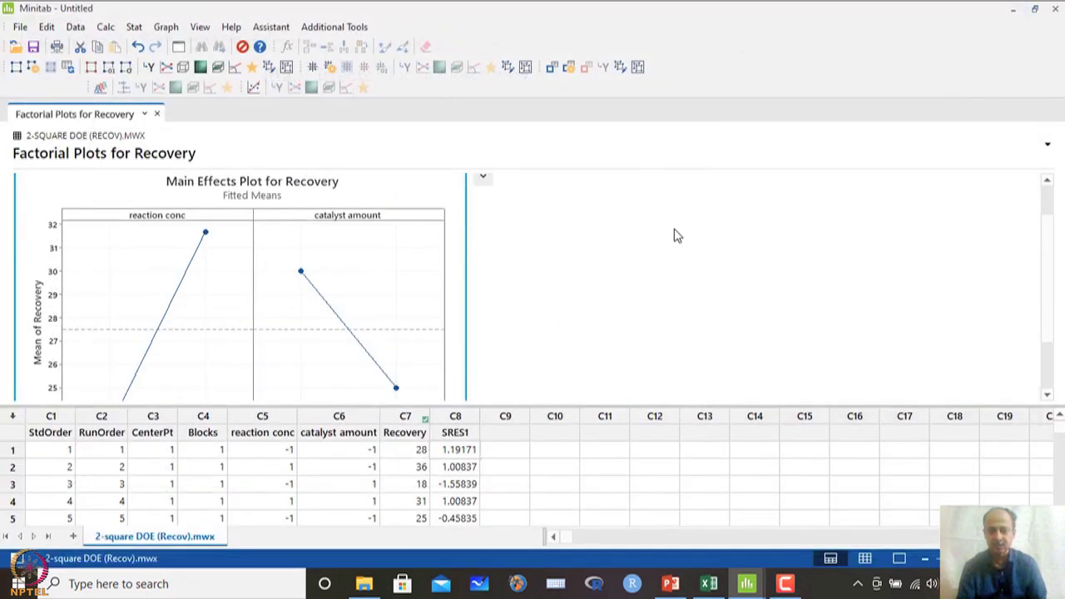
- Add the AB interaction back to the model terms and rerun the factorial analysis of Recovery
{"action": "left_click", "coordinate": [133, 26]}
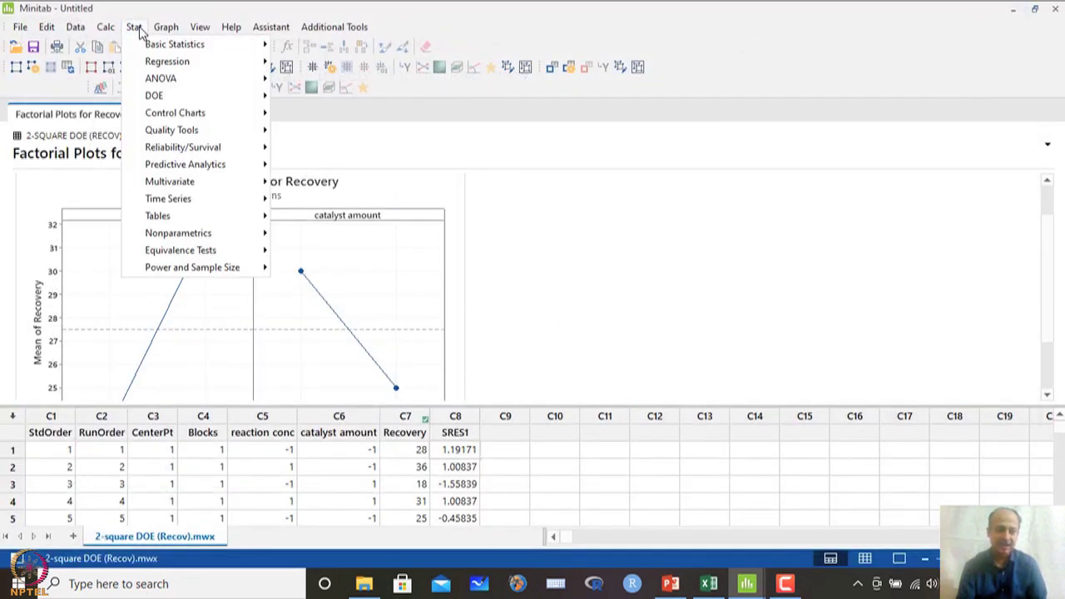
{"action": "mouse_move", "coordinate": [154, 95]}
{"action": "mouse_move", "coordinate": [312, 112]}
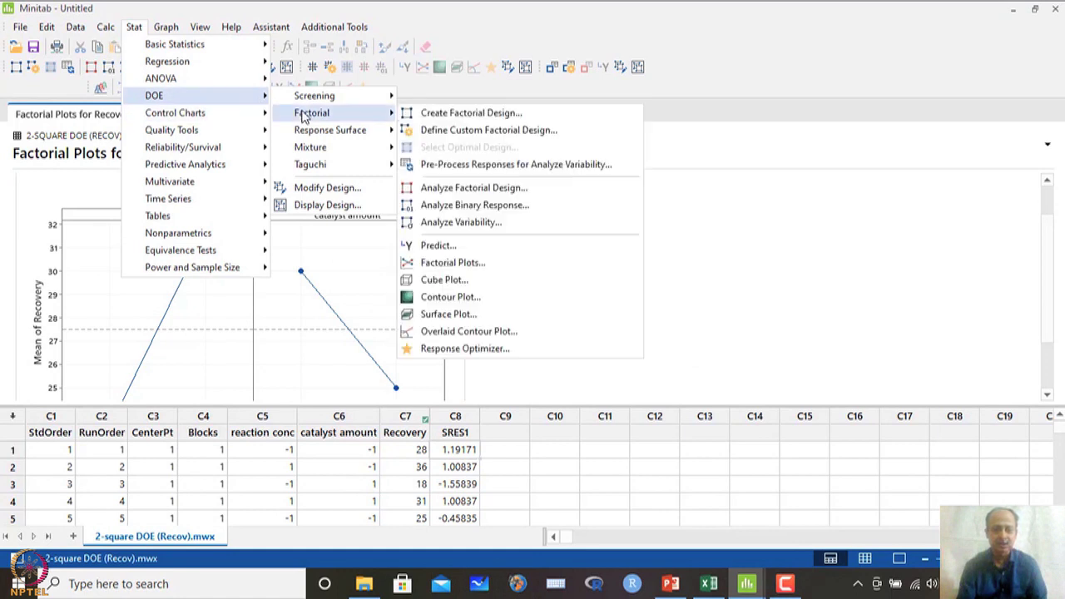
{"action": "left_click", "coordinate": [524, 188]}
{"action": "left_click", "coordinate": [516, 328]}
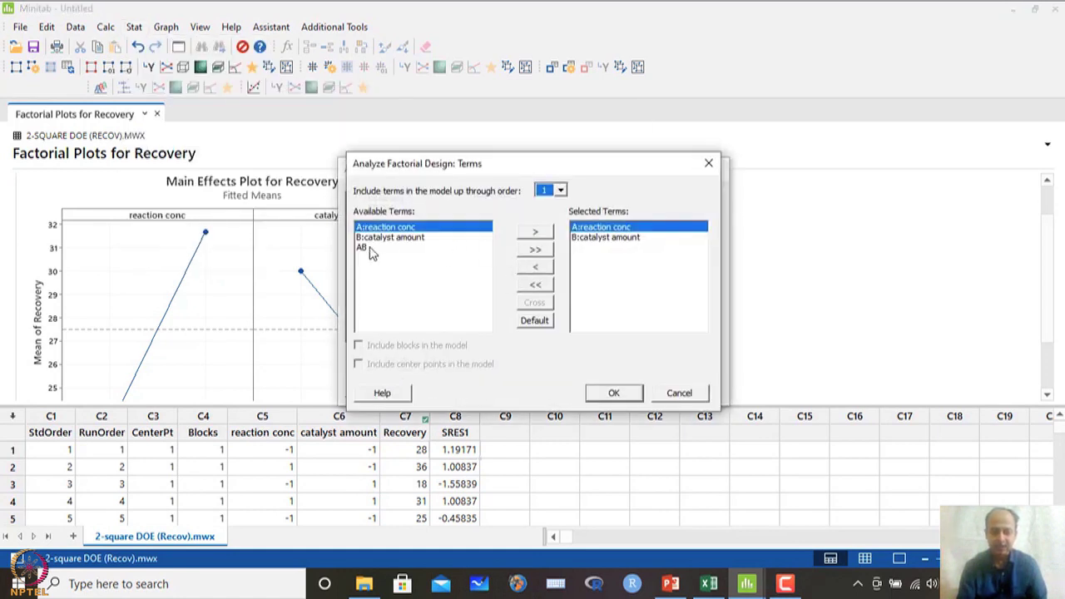
{"action": "left_click", "coordinate": [371, 249]}
{"action": "left_click", "coordinate": [529, 235]}
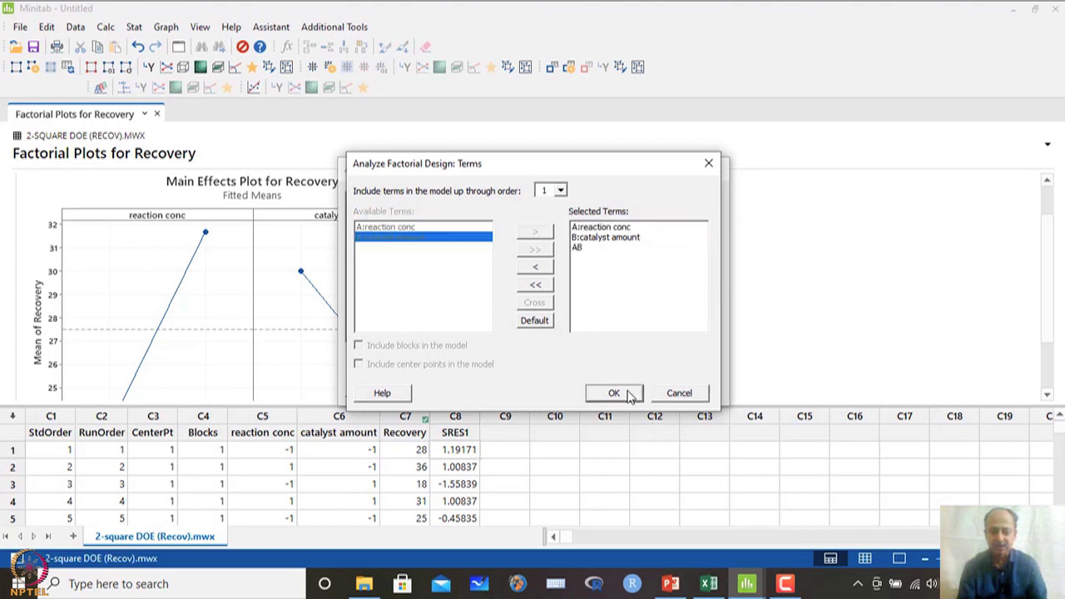
{"action": "left_click", "coordinate": [628, 395]}
{"action": "left_click", "coordinate": [624, 389]}
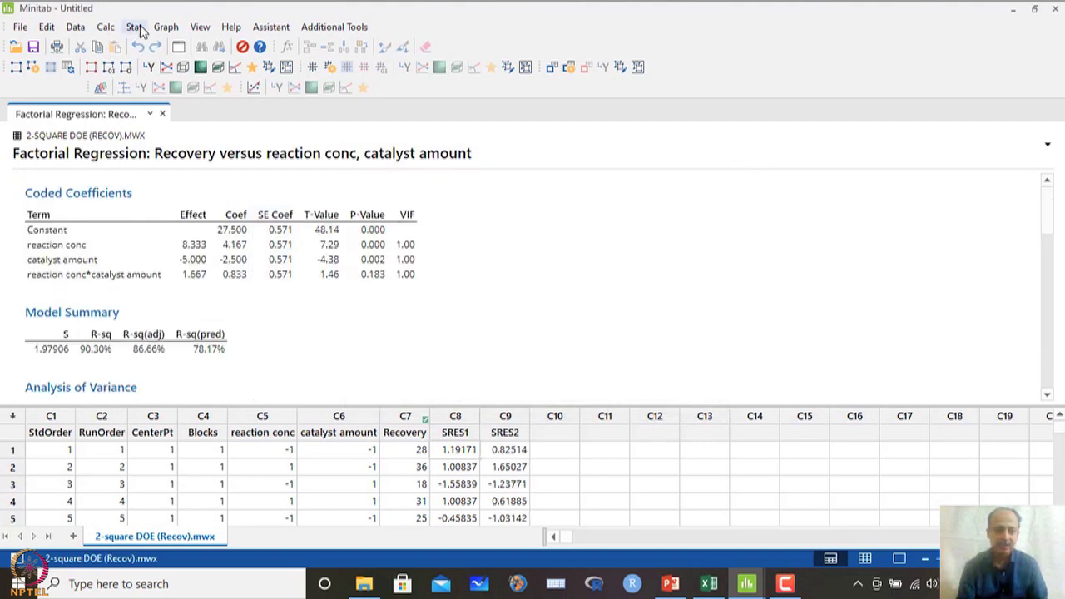
- Create factorial plots for Recovery from the model with the AB interaction, using reaction conc and catalyst amount and only model terms
{"action": "left_click", "coordinate": [134, 27]}
{"action": "mouse_move", "coordinate": [152, 95]}
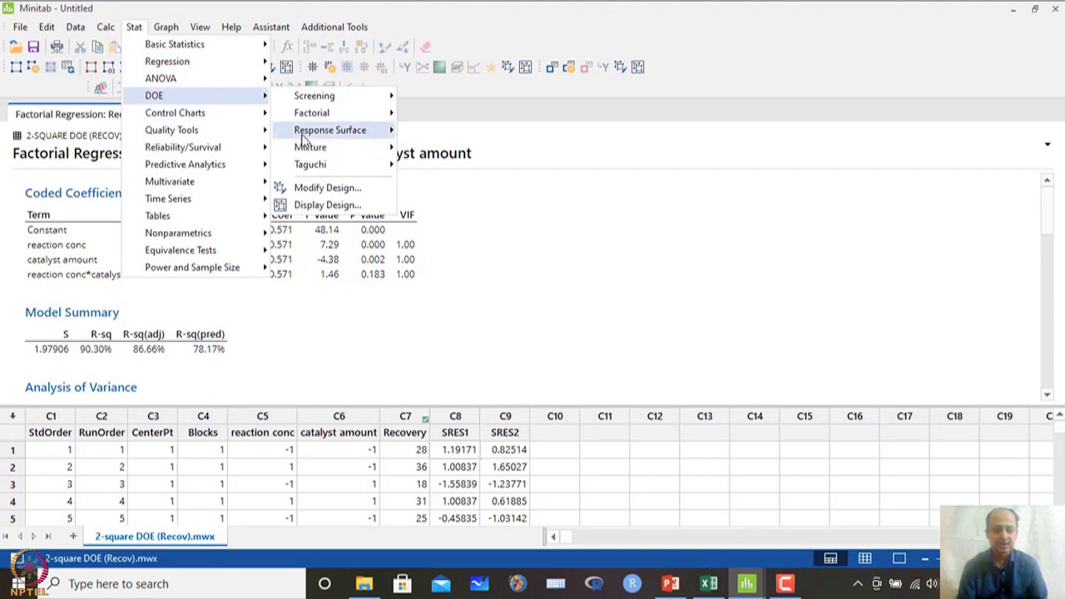
{"action": "mouse_move", "coordinate": [314, 116]}
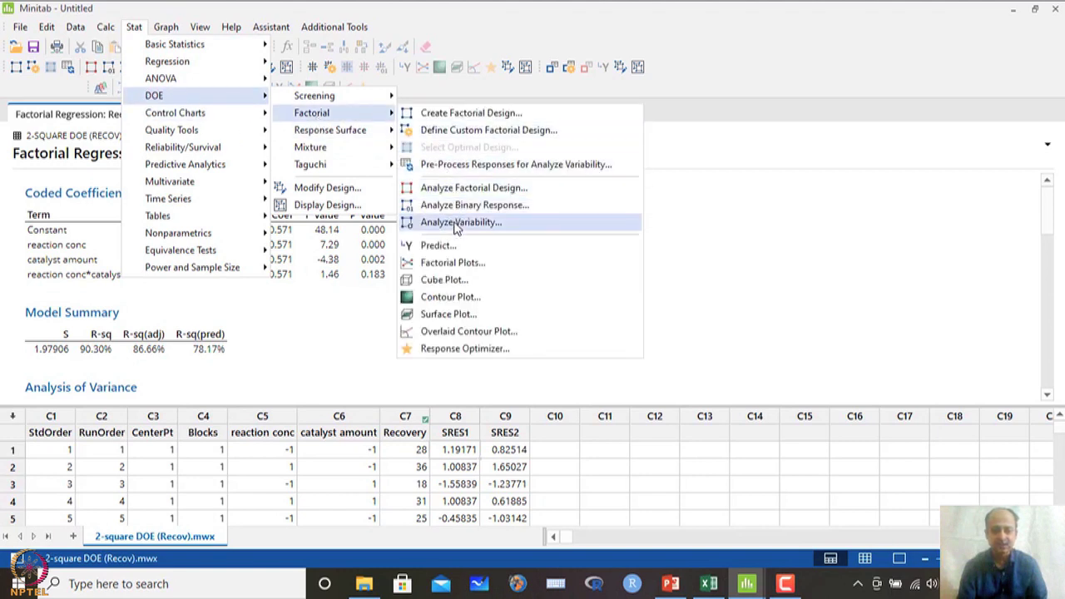
{"action": "left_click", "coordinate": [457, 262]}
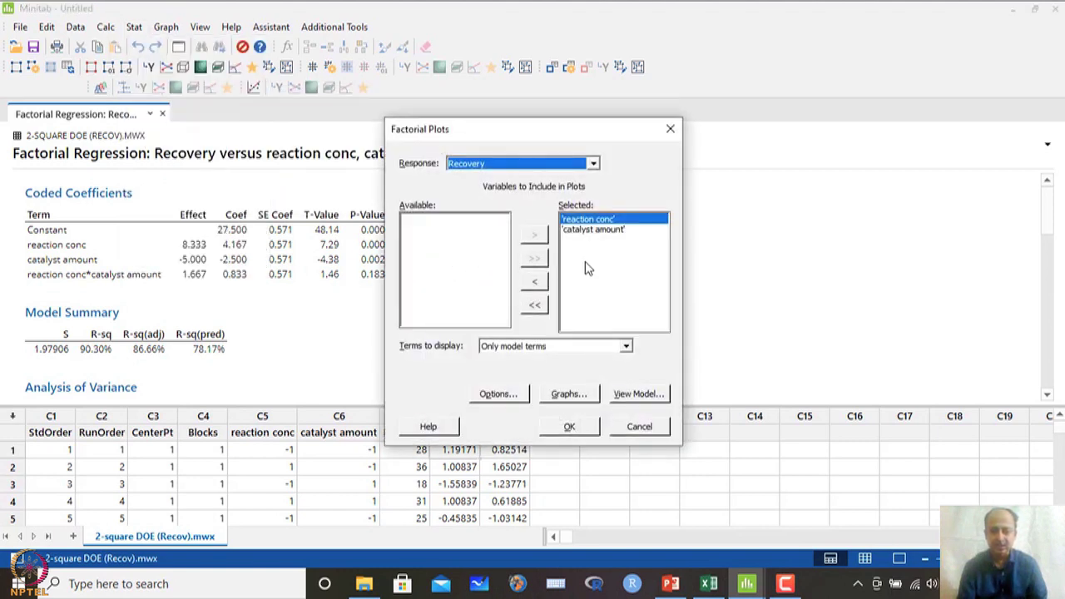
{"action": "left_click", "coordinate": [579, 429]}
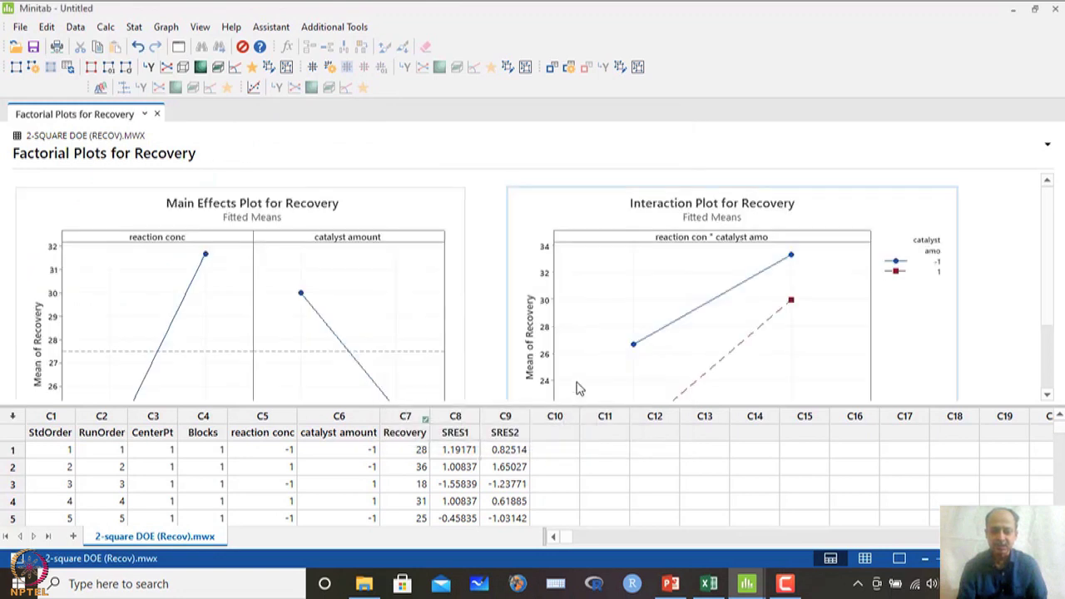
- Examine the Interaction Plot for Recovery in an enlarged view and close that view
{"action": "double_click", "coordinate": [699, 294]}
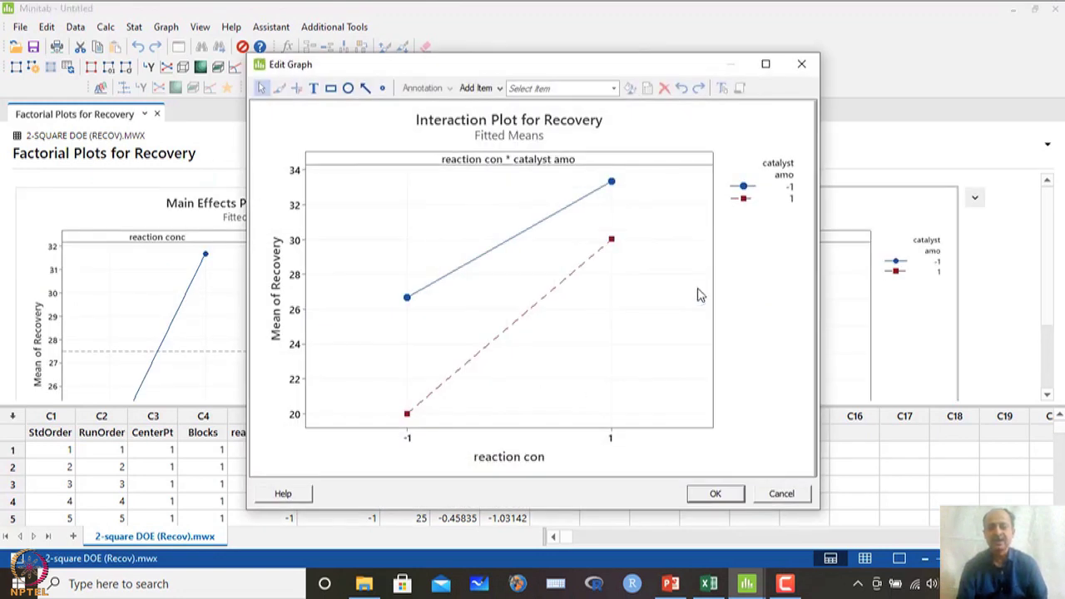
{"action": "left_click", "coordinate": [765, 64]}
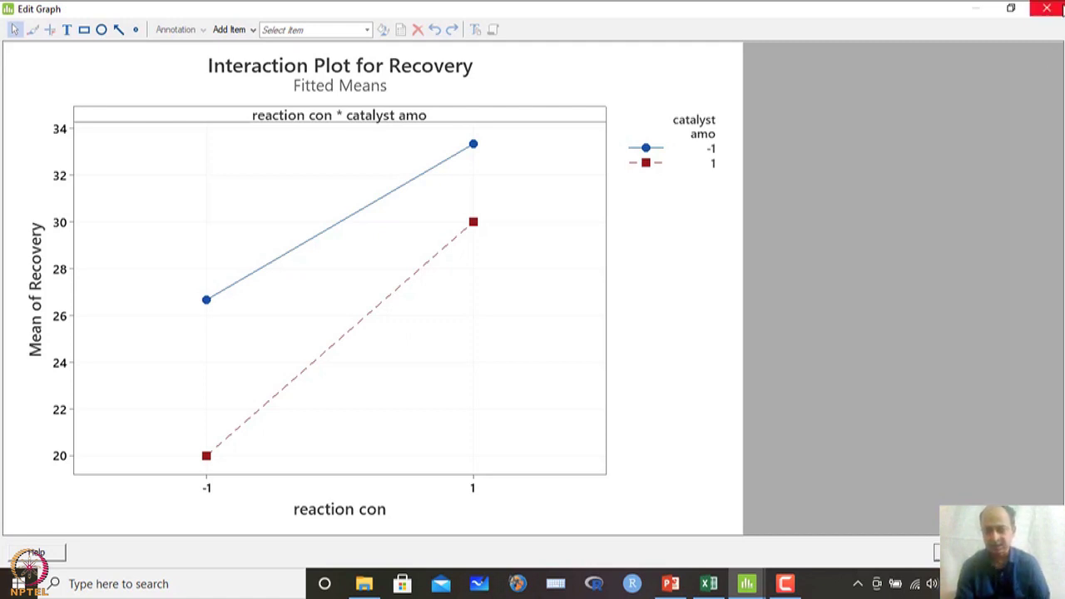
{"action": "left_click", "coordinate": [1046, 9]}
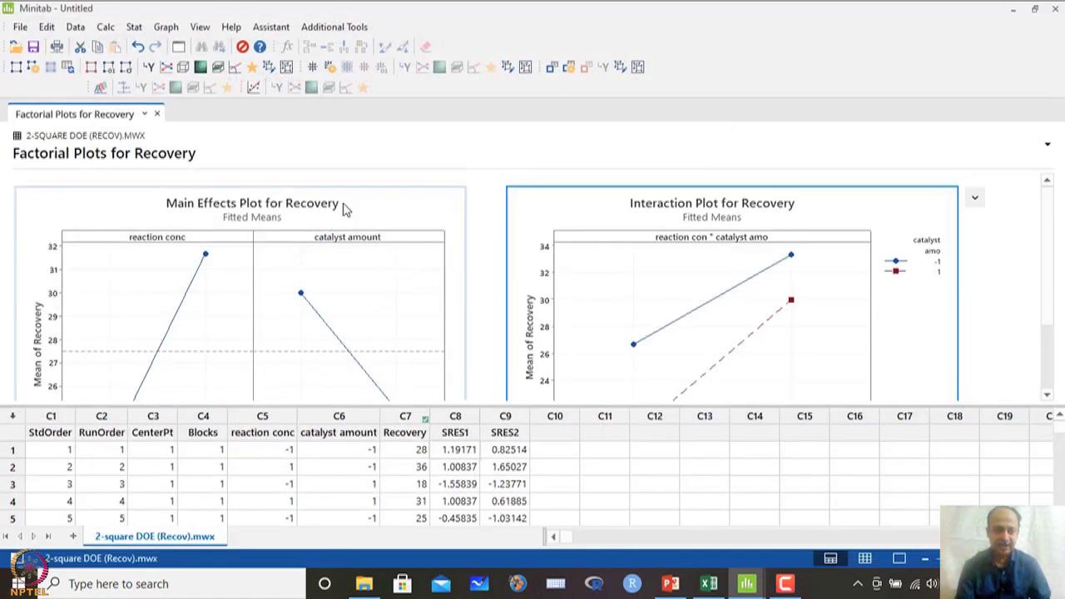
- Remove the AB interaction from the model terms and rerun the factorial analysis of Recovery
{"action": "left_click", "coordinate": [134, 27]}
{"action": "mouse_move", "coordinate": [161, 96]}
{"action": "mouse_move", "coordinate": [328, 115]}
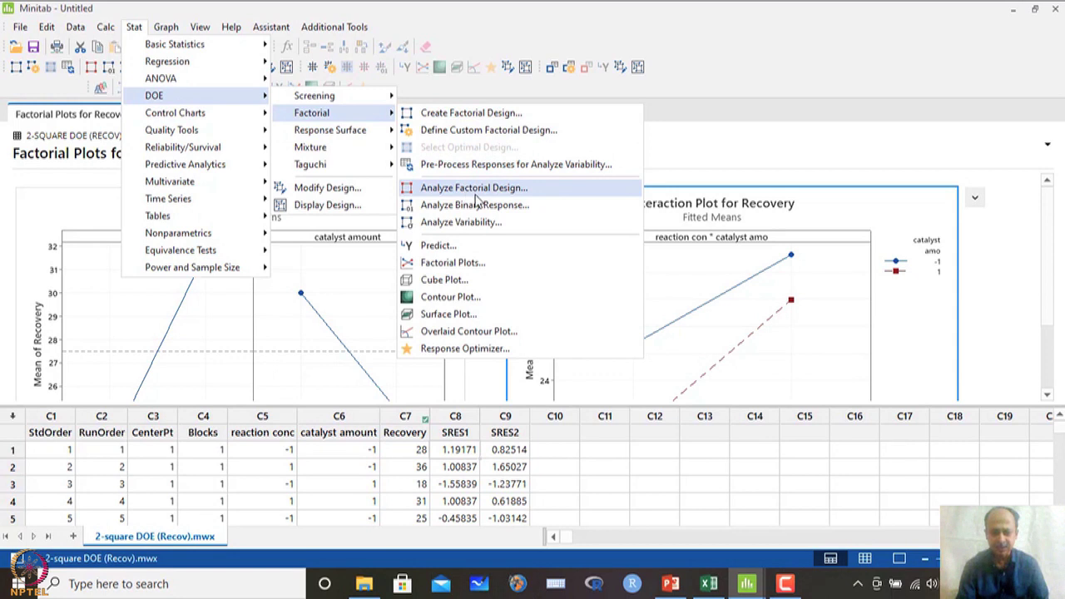
{"action": "left_click", "coordinate": [474, 187]}
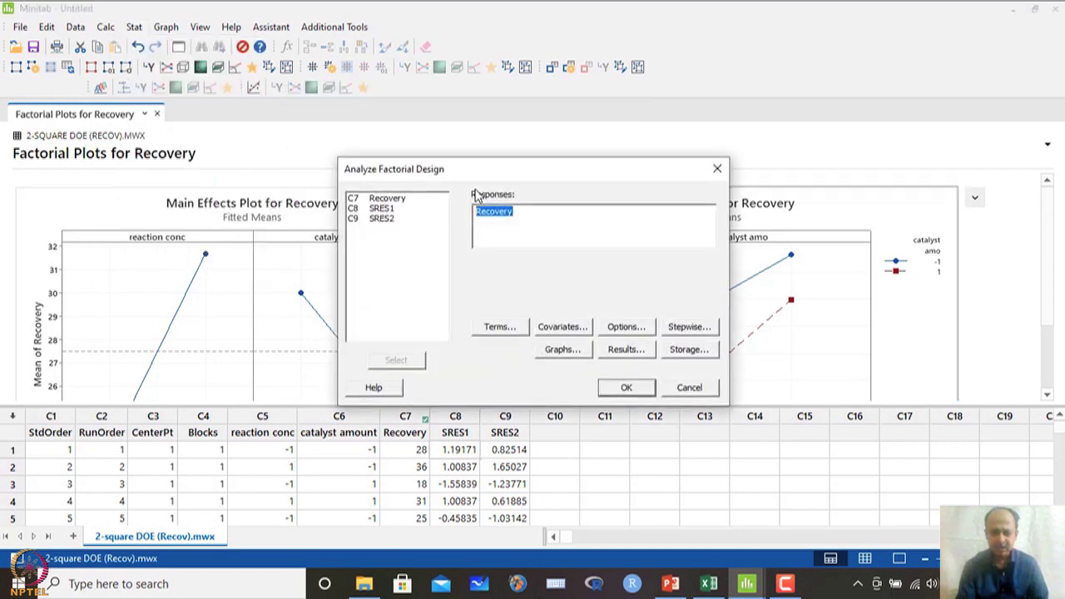
{"action": "left_click", "coordinate": [497, 326]}
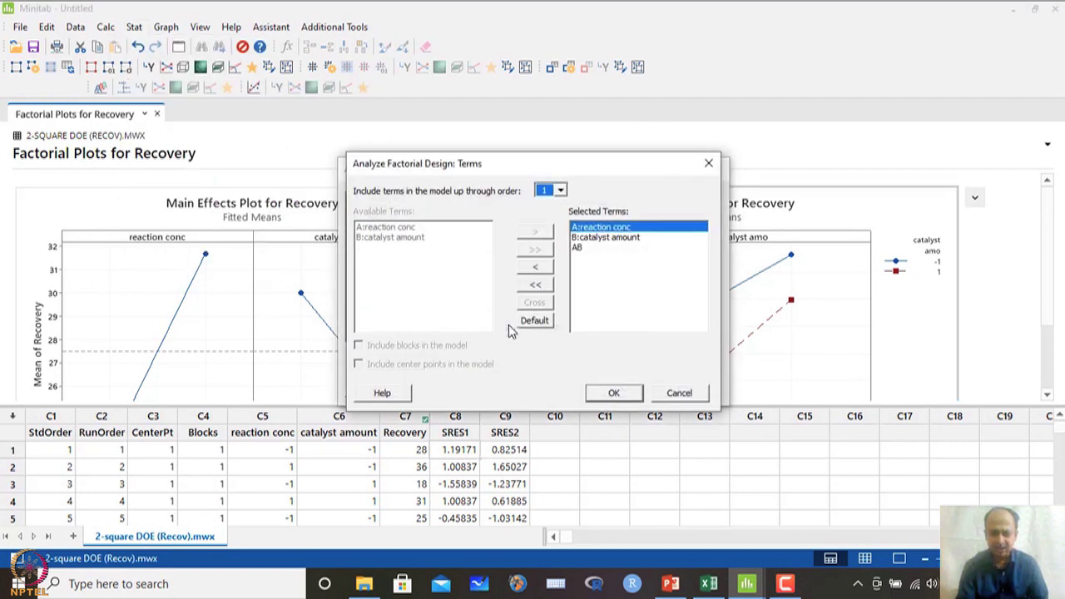
{"action": "left_click", "coordinate": [577, 240]}
{"action": "left_click", "coordinate": [577, 248]}
{"action": "left_click", "coordinate": [535, 266]}
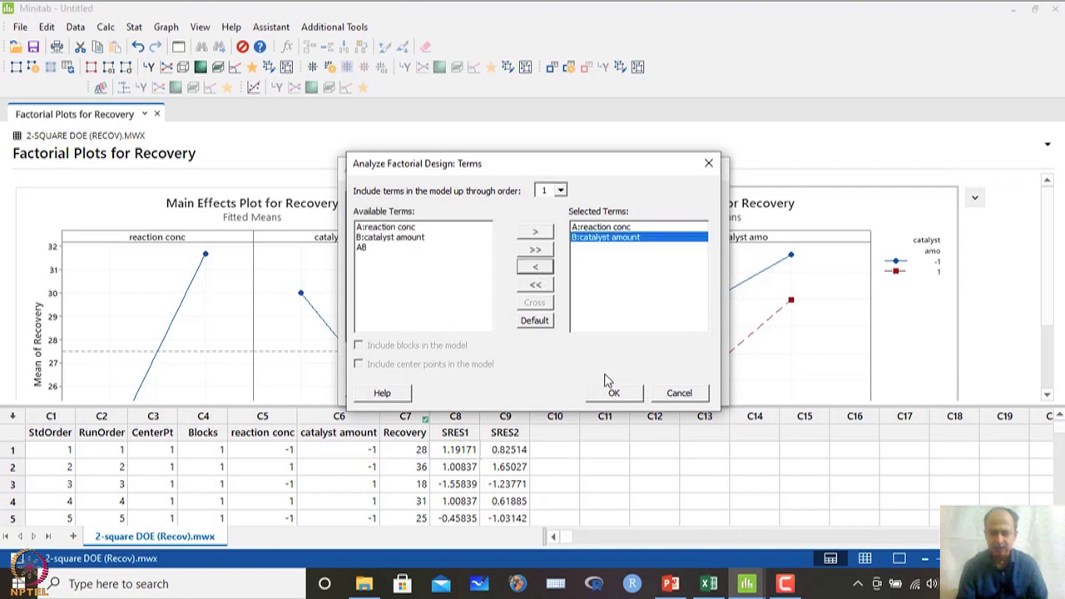
{"action": "left_click", "coordinate": [613, 393]}
{"action": "left_click", "coordinate": [625, 389]}
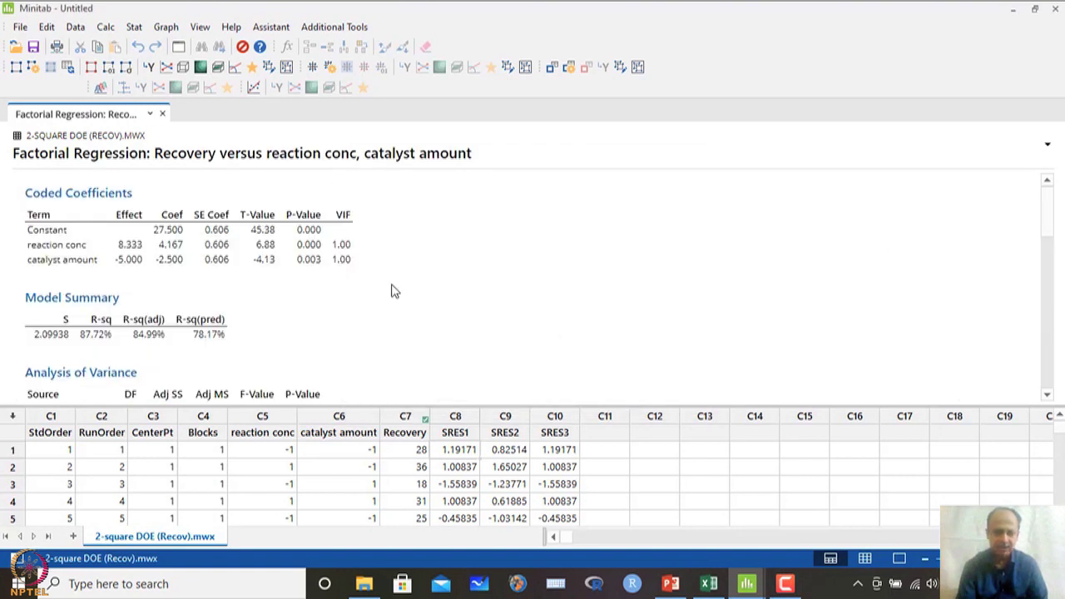
{"action": "scroll", "coordinate": [399, 298], "scroll_direction": "down", "scroll_amount": 10}
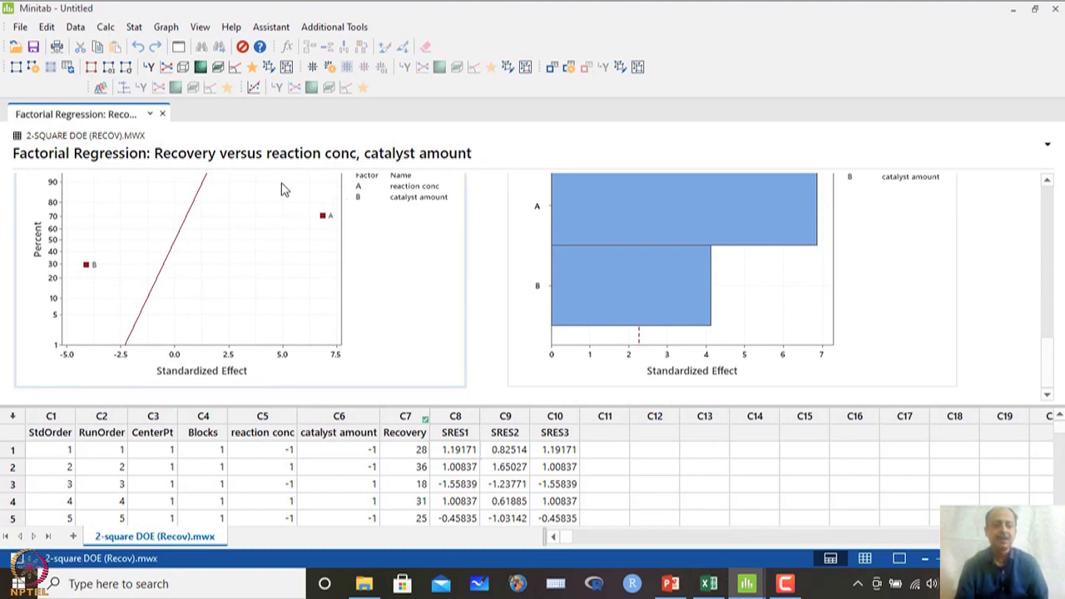
- Set up a prediction of Recovery with individual values of 1 for reaction conc and -1 for catalyst amount
{"action": "left_click", "coordinate": [136, 32]}
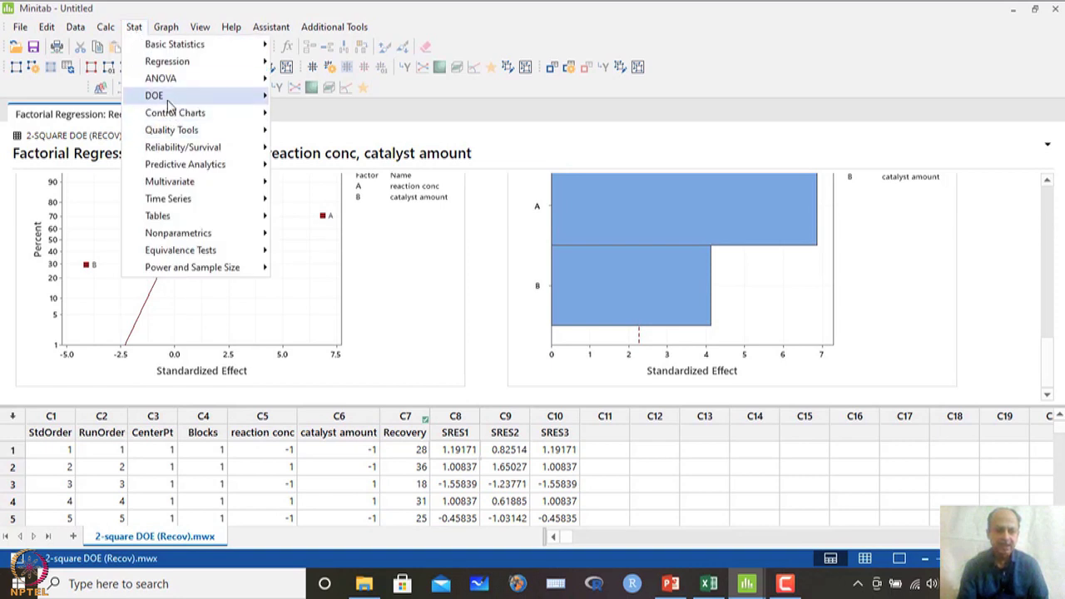
{"action": "mouse_move", "coordinate": [171, 99]}
{"action": "mouse_move", "coordinate": [335, 112]}
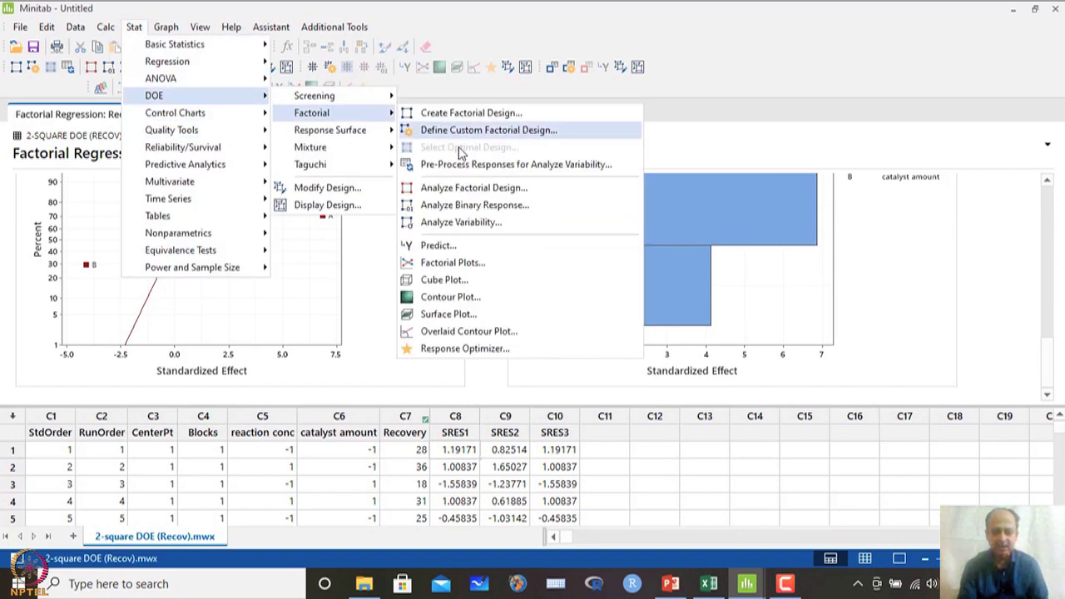
{"action": "left_click", "coordinate": [436, 246]}
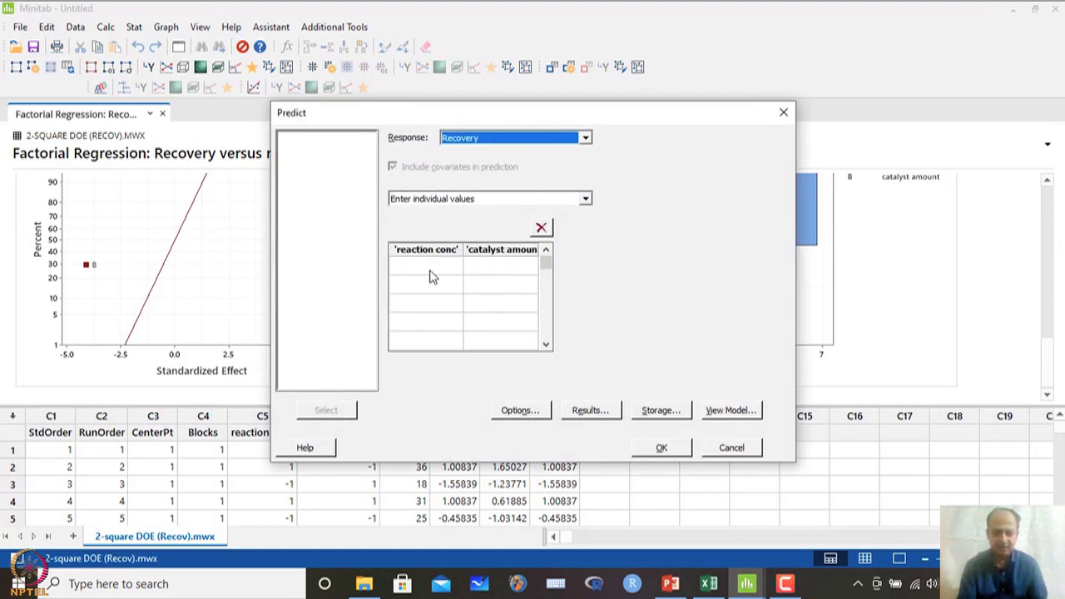
{"action": "left_click", "coordinate": [429, 268]}
{"action": "type", "text": "-1"}
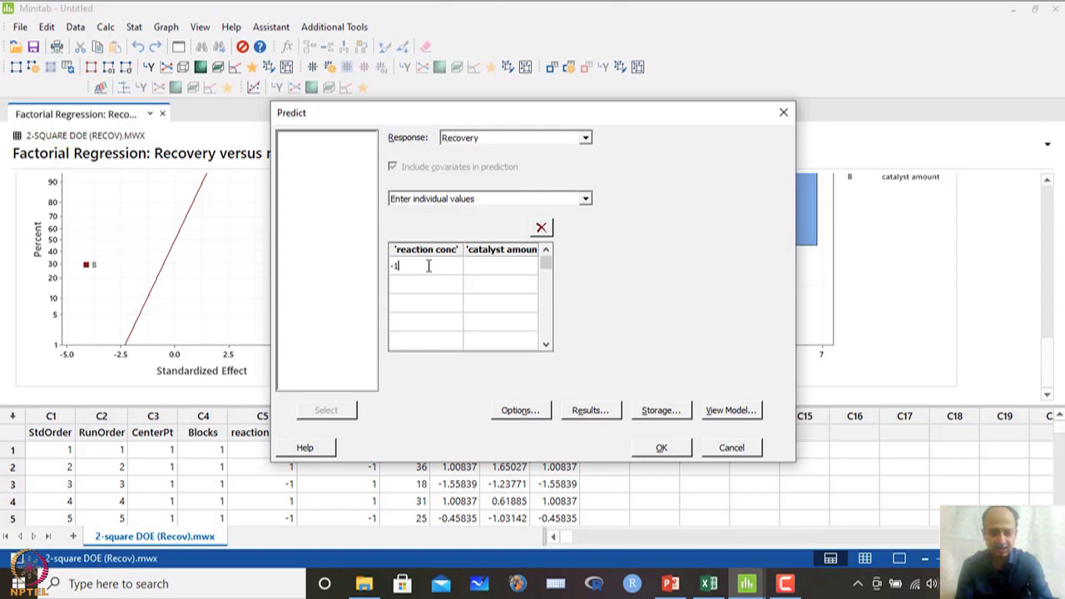
{"action": "double_click", "coordinate": [398, 264]}
{"action": "key", "text": "BackSpace"}
{"action": "type", "text": "1"}
{"action": "left_click", "coordinate": [496, 268]}
{"action": "type", "text": "-1"}
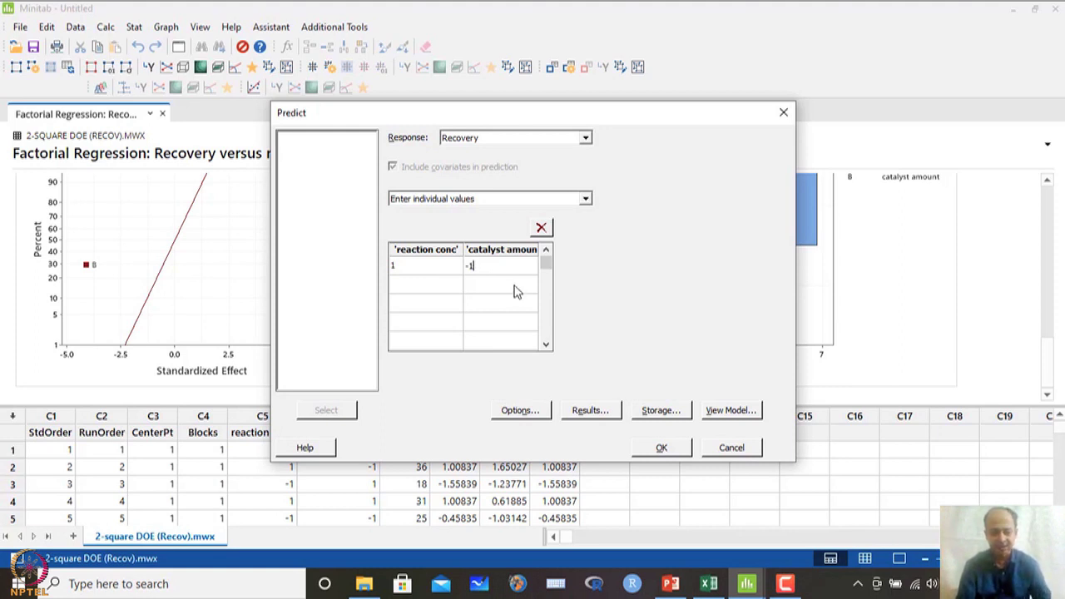
- Review the prediction's interval options, result tables, storage choices and model terms
{"action": "left_click", "coordinate": [519, 410]}
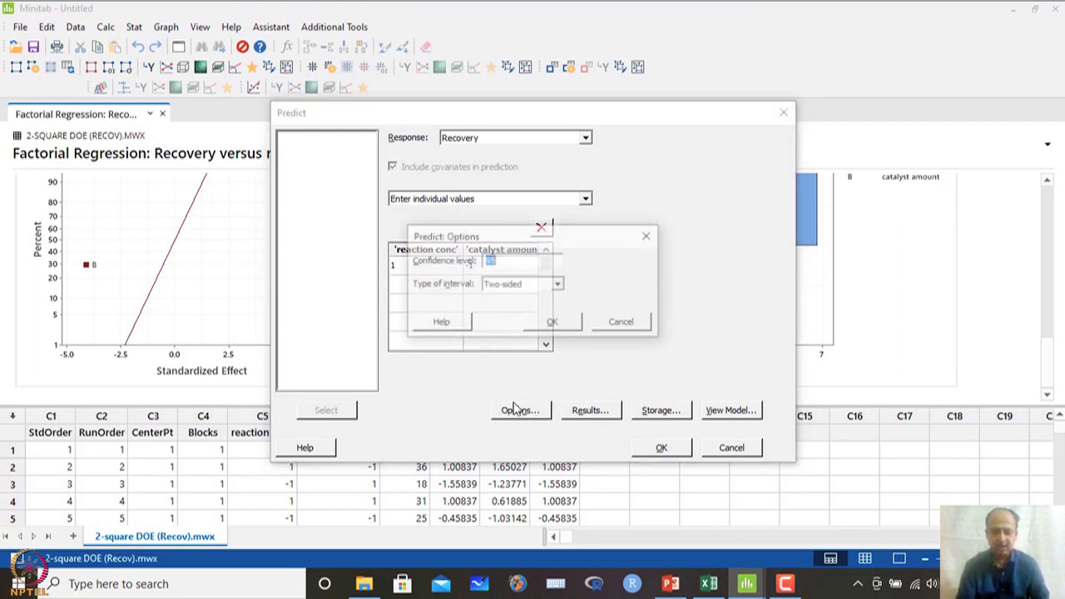
{"action": "left_click", "coordinate": [561, 323]}
{"action": "left_click", "coordinate": [576, 410]}
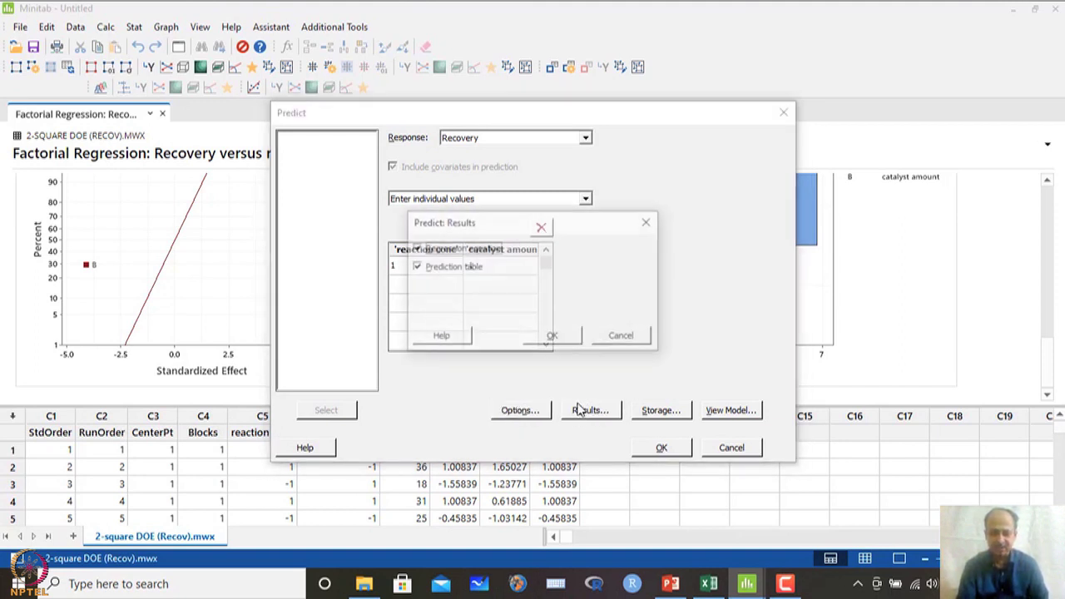
{"action": "left_click", "coordinate": [553, 337]}
{"action": "left_click", "coordinate": [660, 410]}
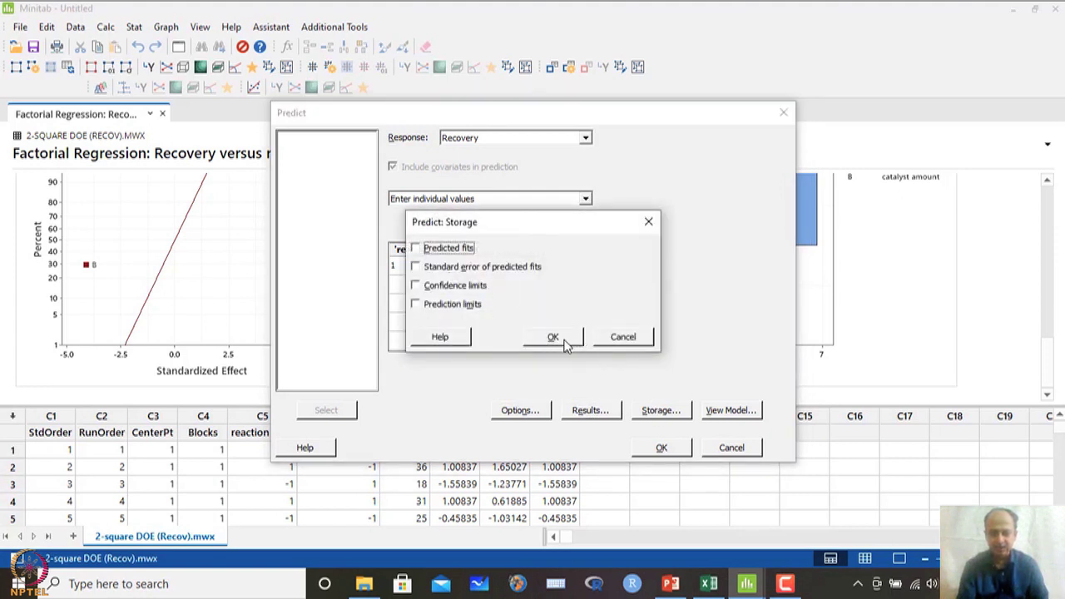
{"action": "left_click", "coordinate": [553, 337]}
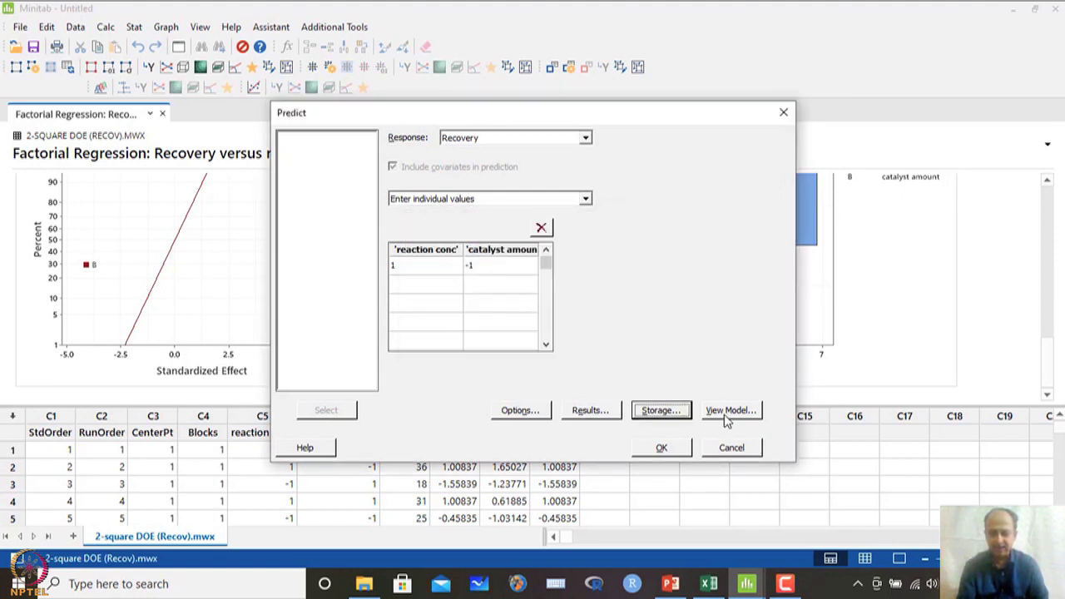
{"action": "left_click", "coordinate": [726, 416]}
{"action": "left_click", "coordinate": [459, 262]}
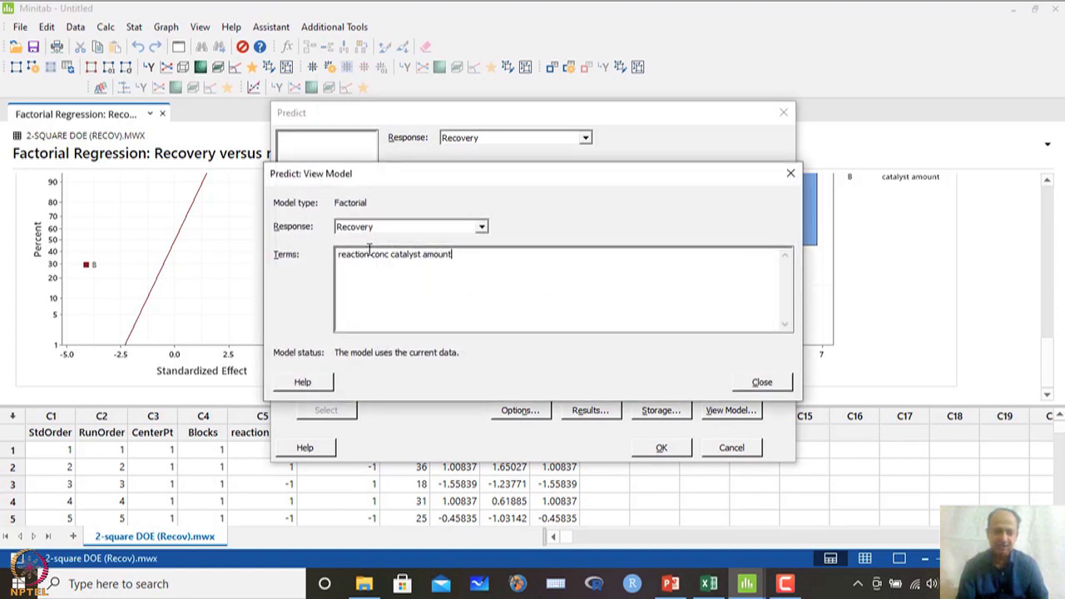
{"action": "left_click", "coordinate": [758, 384]}
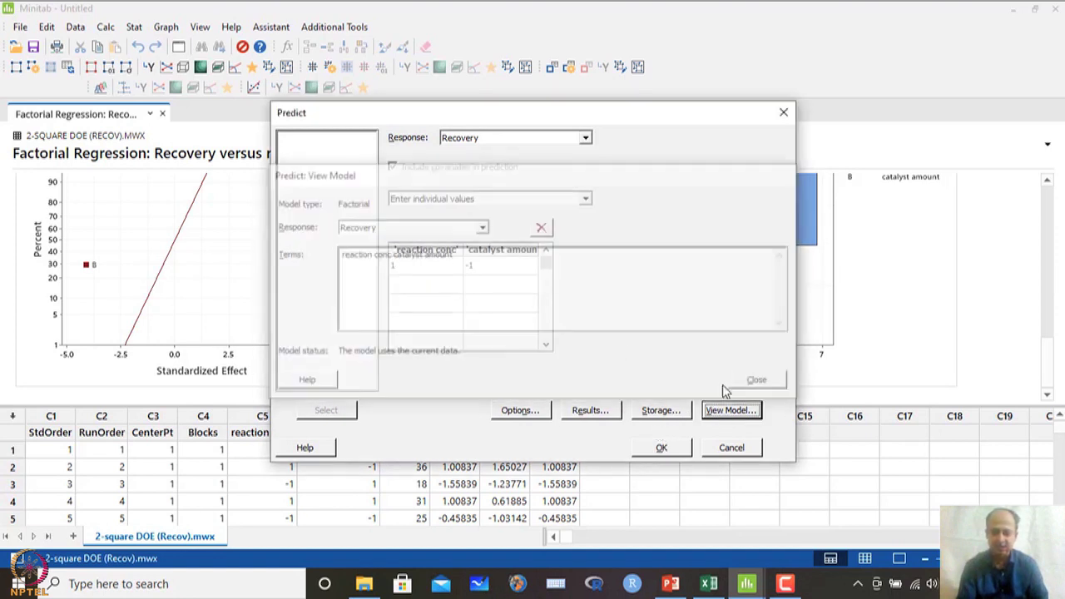
- Run the prediction for Recovery and copy the resulting Prediction table as a picture
{"action": "left_click", "coordinate": [661, 449]}
{"action": "left_click", "coordinate": [226, 369]}
{"action": "left_click", "coordinate": [323, 331]}
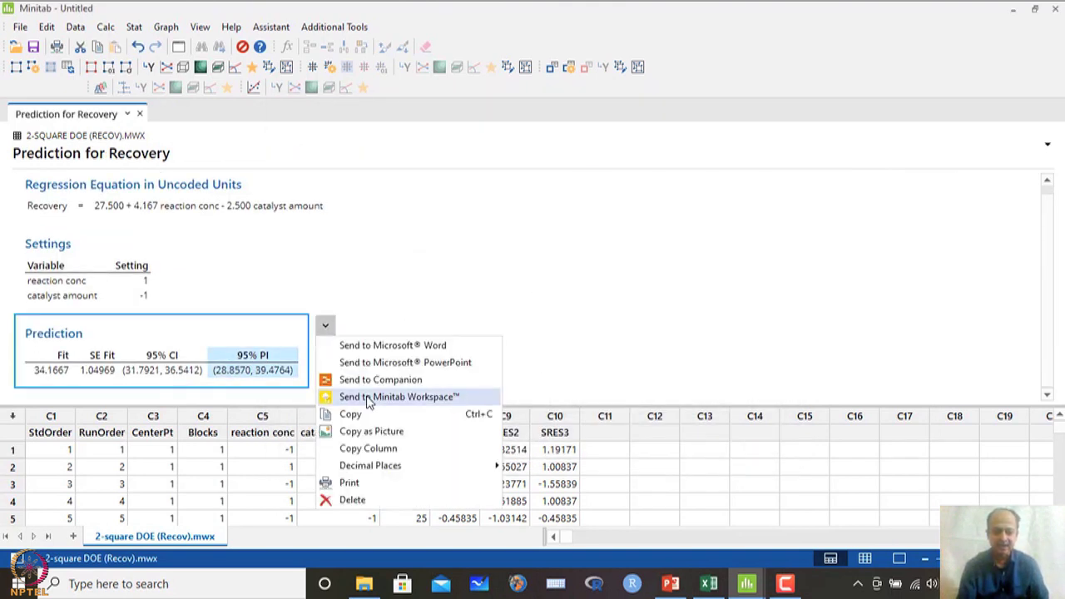
{"action": "left_click", "coordinate": [380, 433]}
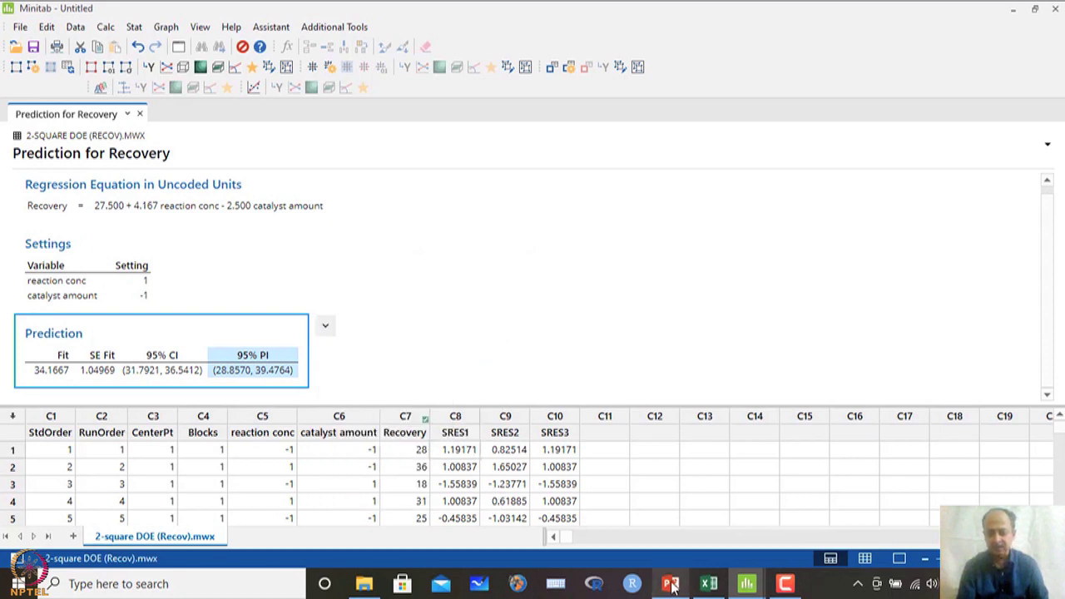
- Switch to the Excel workbook, paste the Prediction table picture, and position it overlapping the right edge of the Analysis of Variance picture
{"action": "left_click", "coordinate": [669, 583]}
{"action": "left_click", "coordinate": [708, 585]}
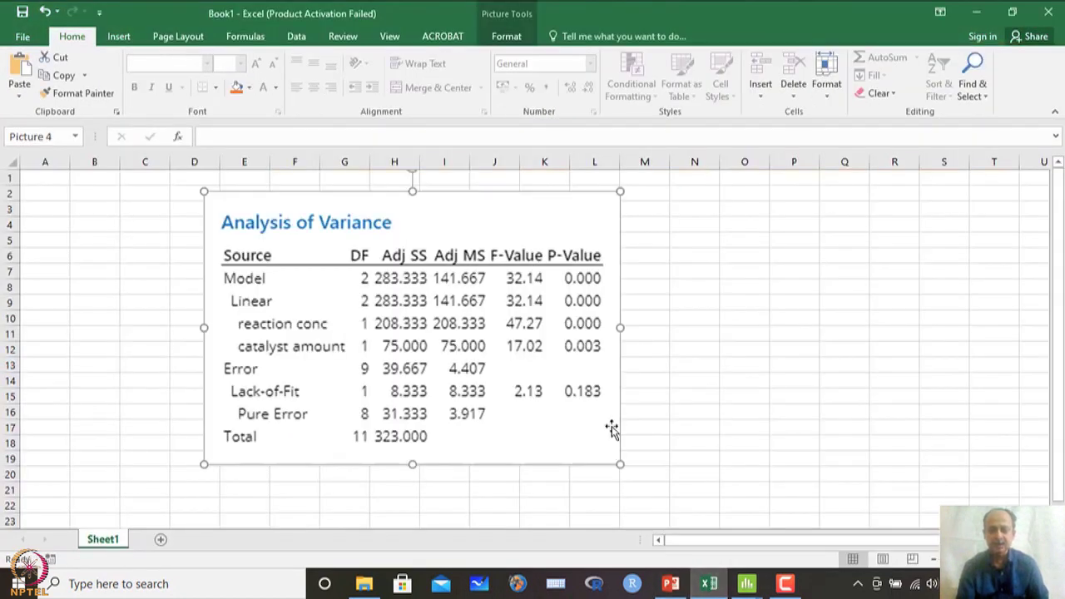
{"action": "left_click", "coordinate": [723, 243]}
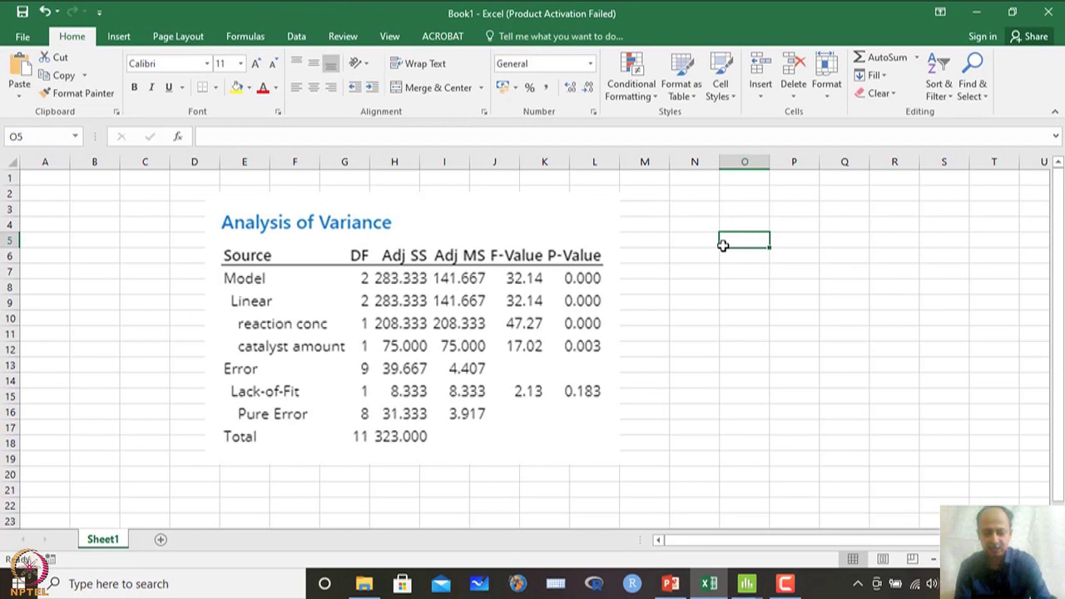
{"action": "key", "text": "ctrl+v"}
{"action": "left_click_drag", "start_coordinate": [717, 308], "coordinate": [670, 356]}
{"action": "left_click_drag", "start_coordinate": [727, 288], "coordinate": [621, 489]}
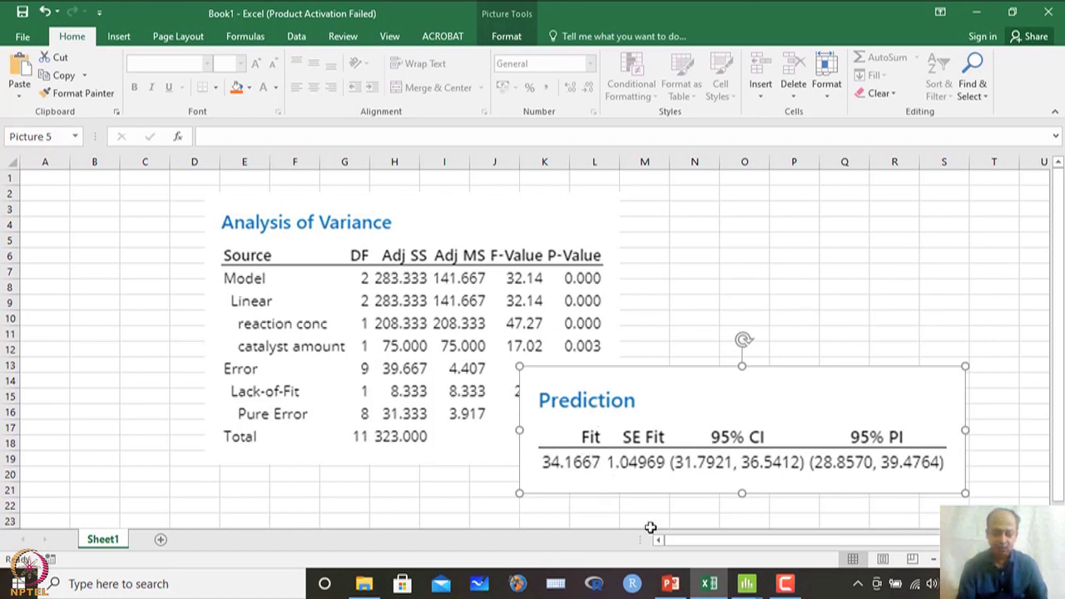
{"action": "mouse_move", "coordinate": [746, 588]}
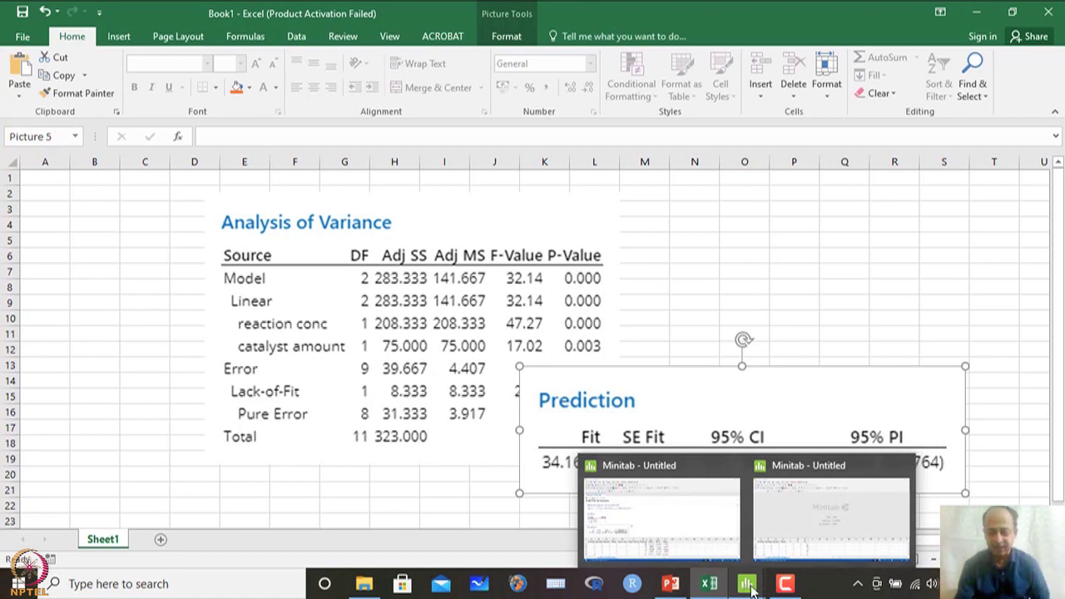
{"action": "left_click_drag", "start_coordinate": [704, 391], "coordinate": [703, 294]}
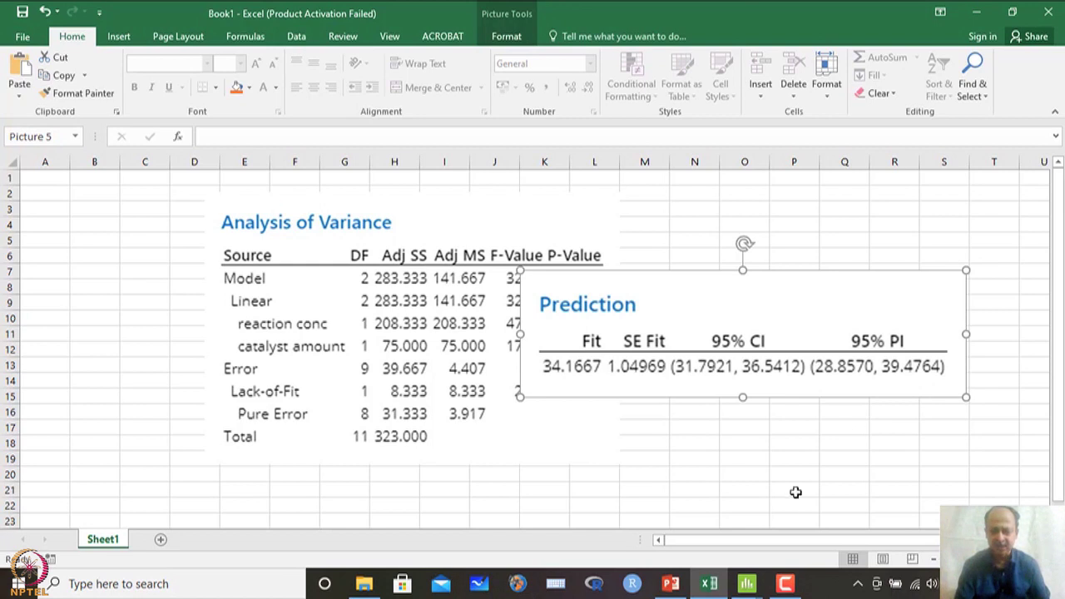
- Switch back to the Minitab project with the Recovery worksheet and delete the SRES1, SRES2 and SRES3 columns
{"action": "left_click", "coordinate": [747, 585]}
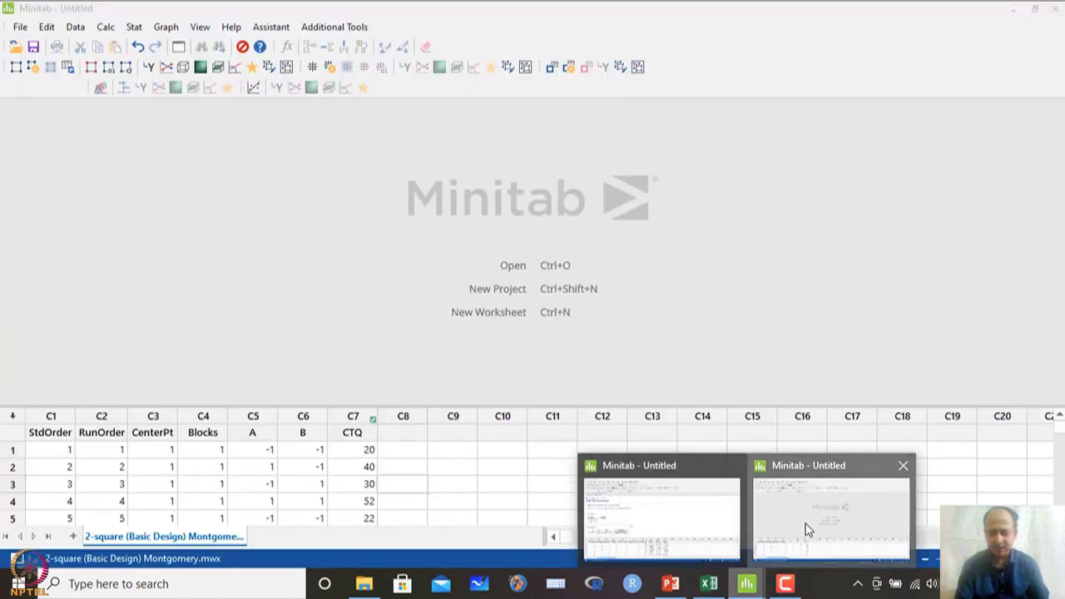
{"action": "left_click", "coordinate": [806, 529]}
{"action": "left_click", "coordinate": [747, 585]}
{"action": "left_click", "coordinate": [653, 520]}
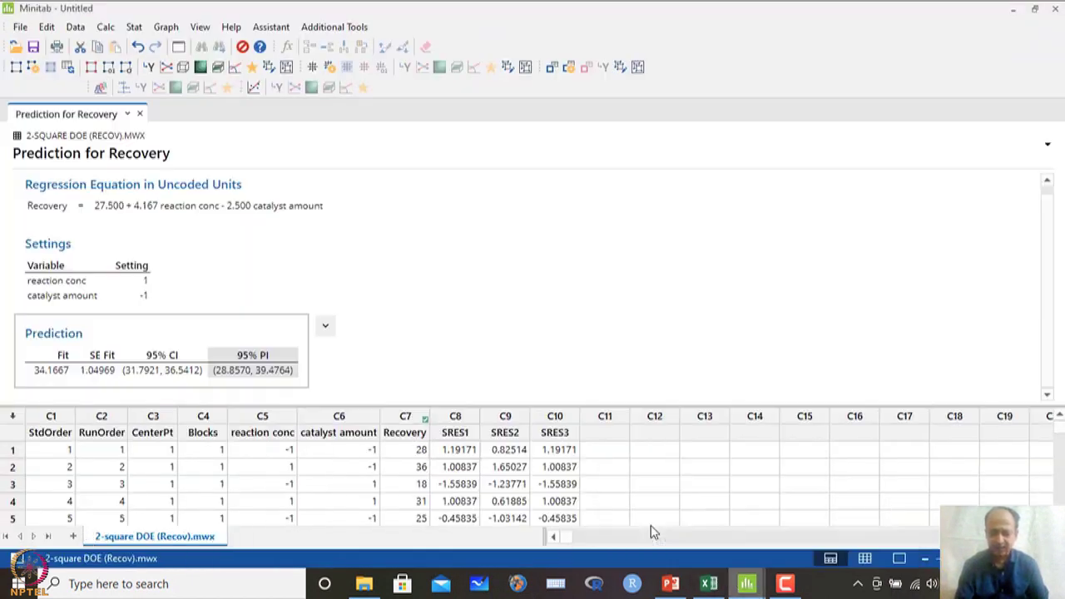
{"action": "left_click", "coordinate": [506, 416]}
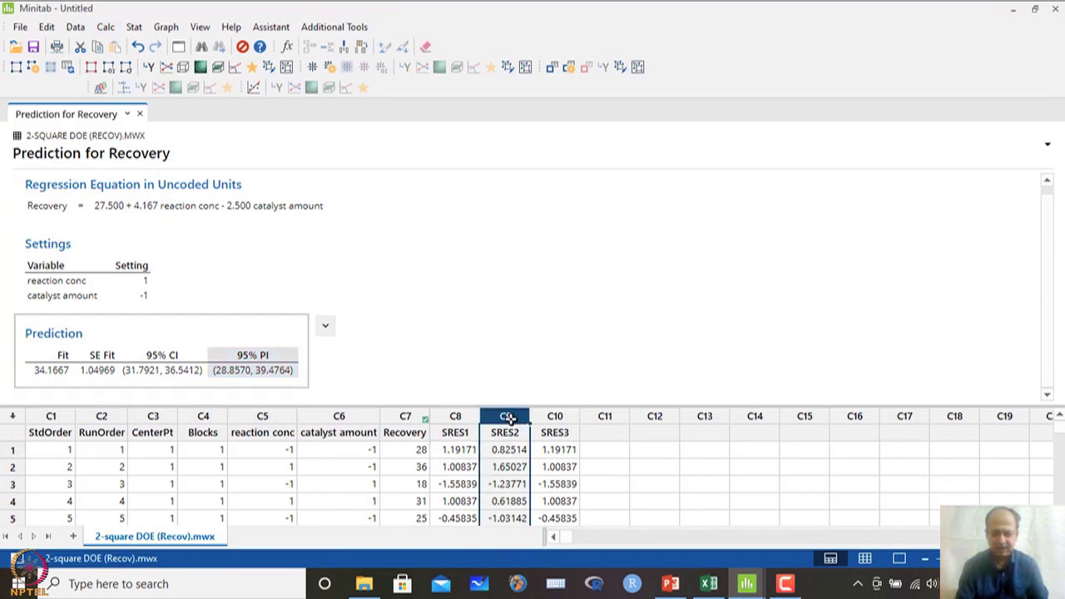
{"action": "left_click_drag", "start_coordinate": [458, 415], "coordinate": [547, 416]}
{"action": "key", "text": "Delete"}
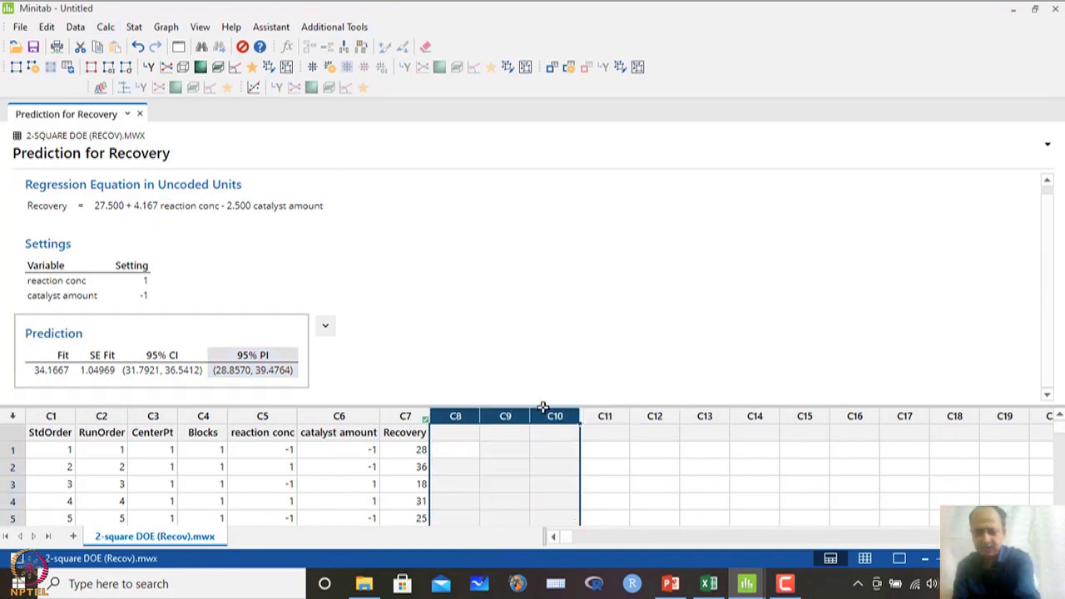
- Start the factorial design's Response Optimizer and set the goal for Recovery to Maximize
{"action": "left_click", "coordinate": [513, 430]}
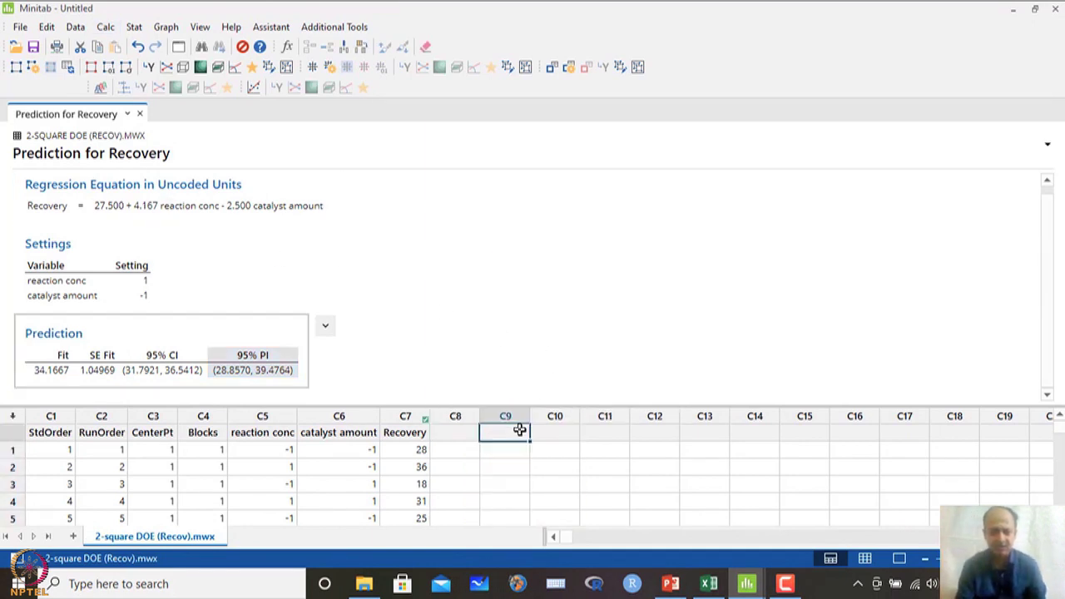
{"action": "left_click", "coordinate": [133, 27]}
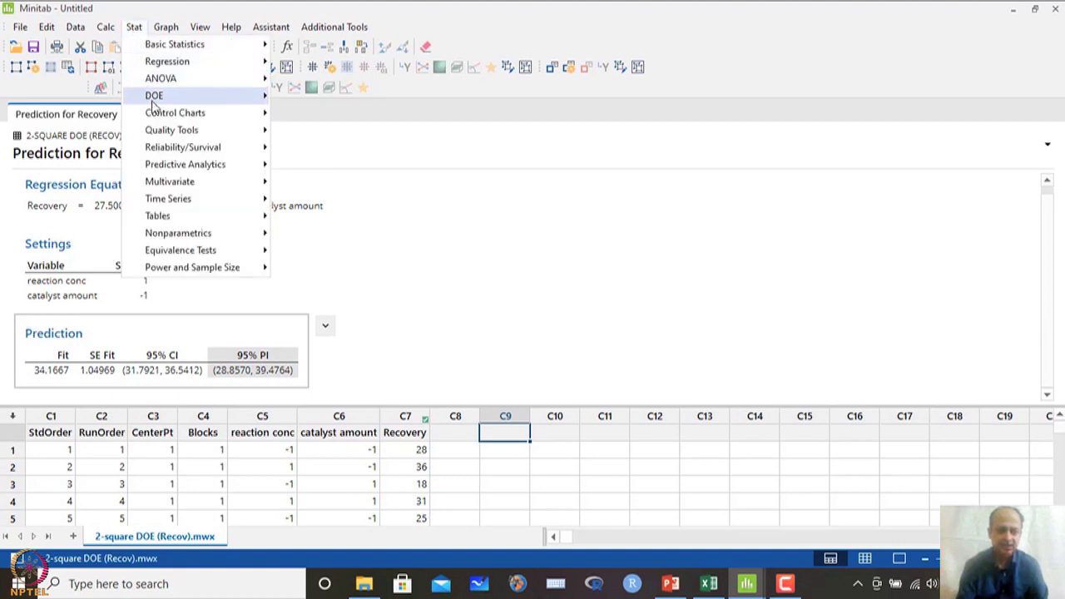
{"action": "mouse_move", "coordinate": [152, 98]}
{"action": "mouse_move", "coordinate": [329, 116]}
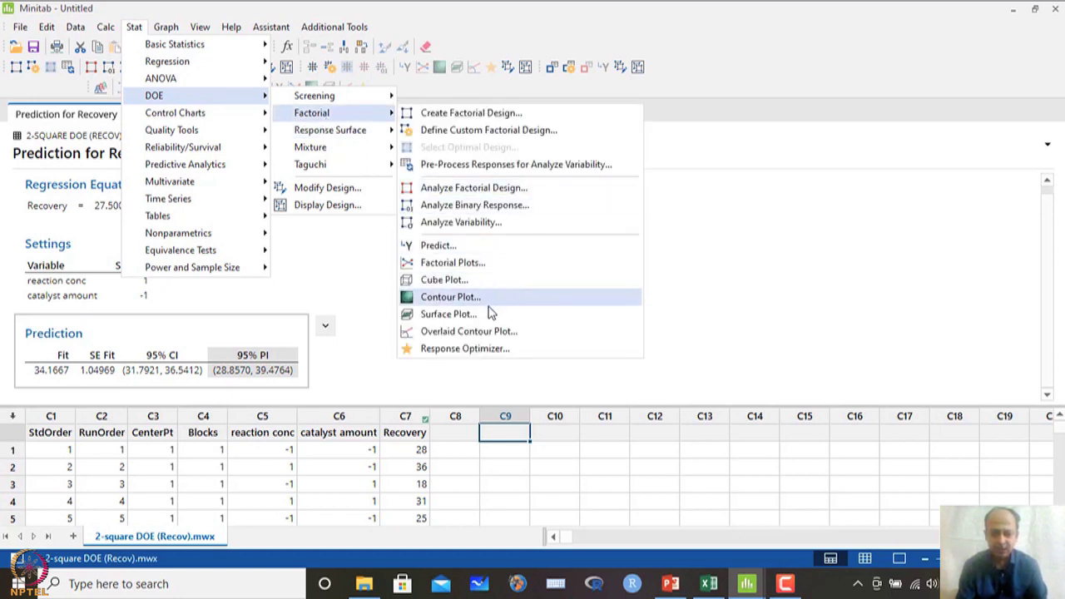
{"action": "left_click", "coordinate": [471, 349]}
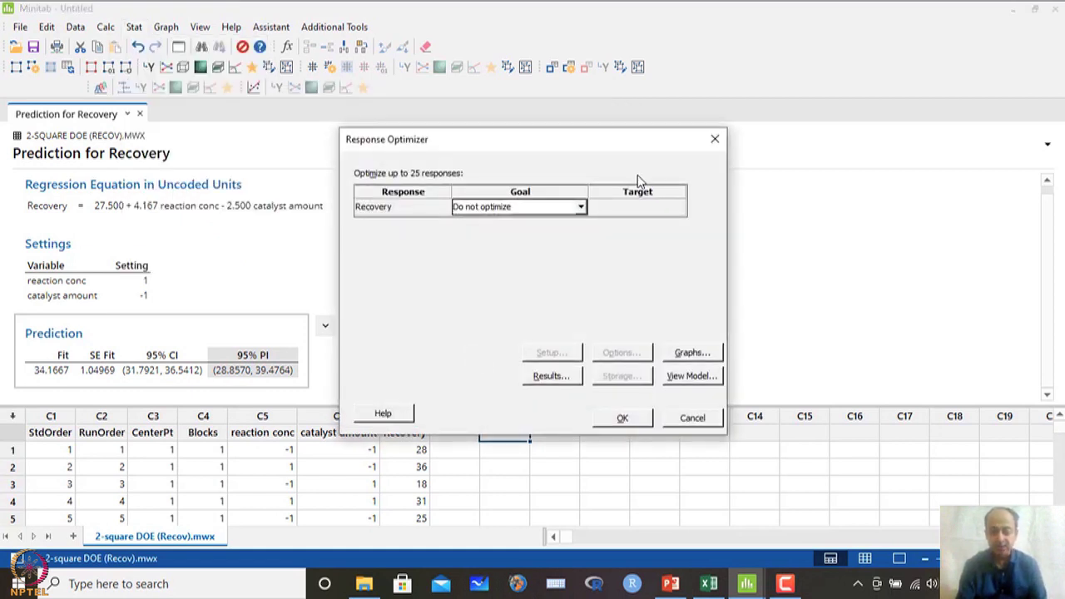
{"action": "left_click", "coordinate": [580, 208]}
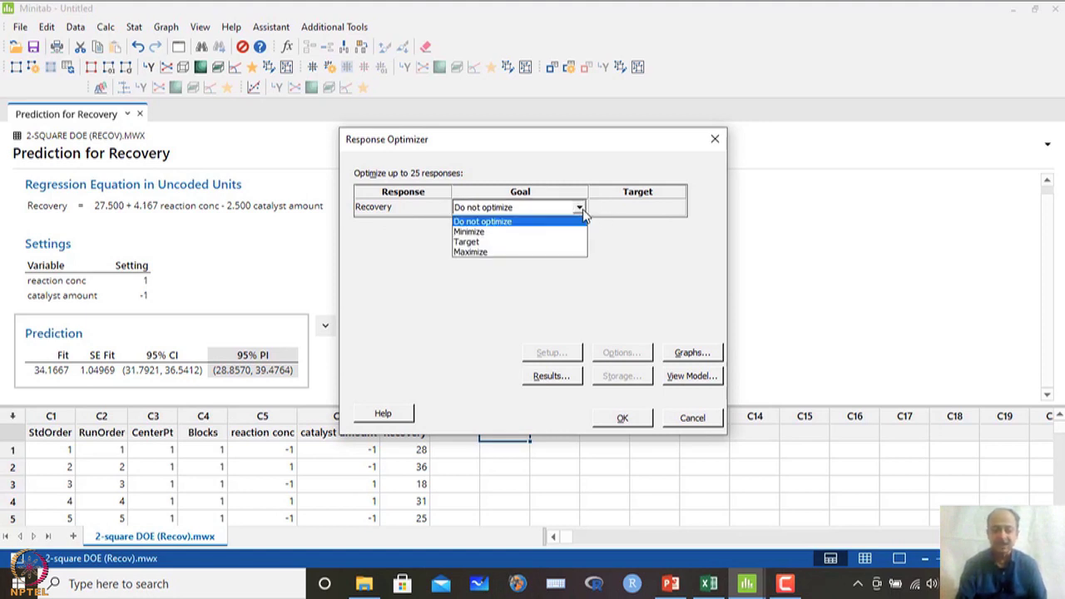
{"action": "left_click", "coordinate": [547, 252]}
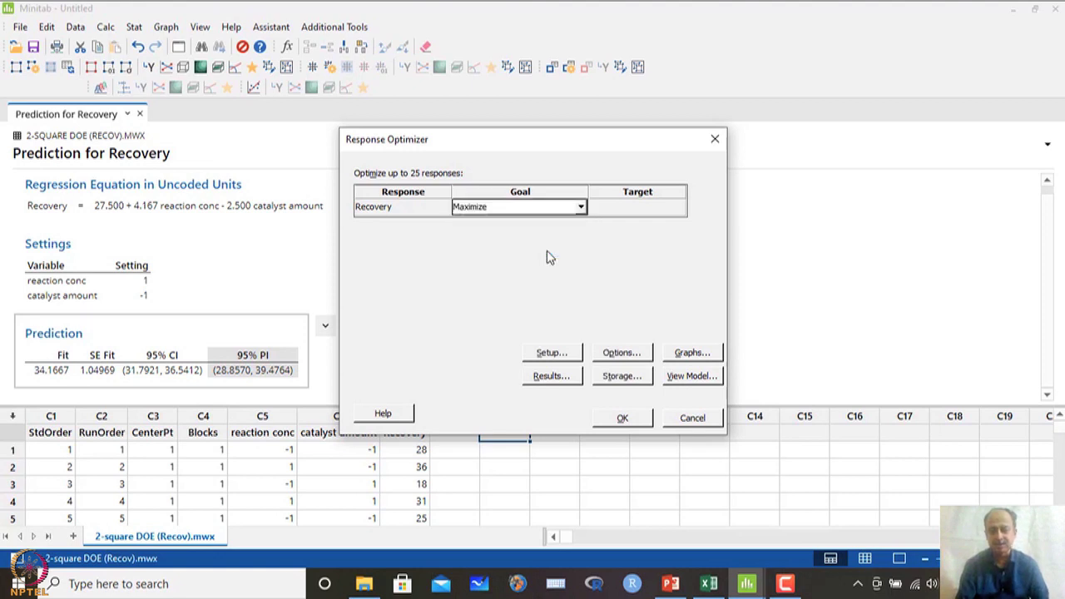
- Set Recovery's target value to 50 in the optimizer setup
{"action": "left_click", "coordinate": [551, 353]}
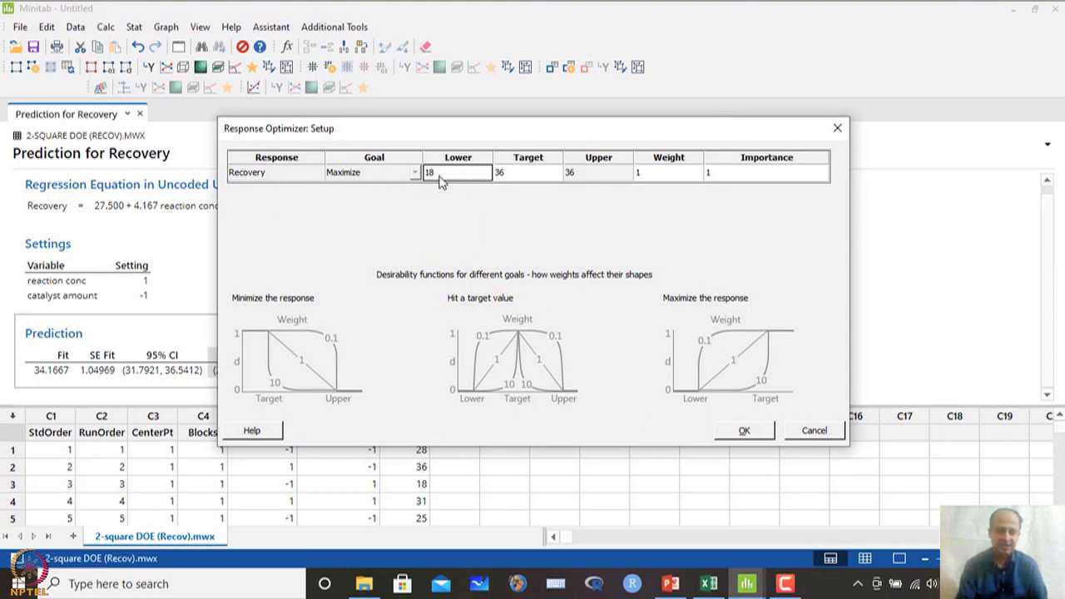
{"action": "left_click", "coordinate": [541, 176]}
{"action": "double_click", "coordinate": [522, 177]}
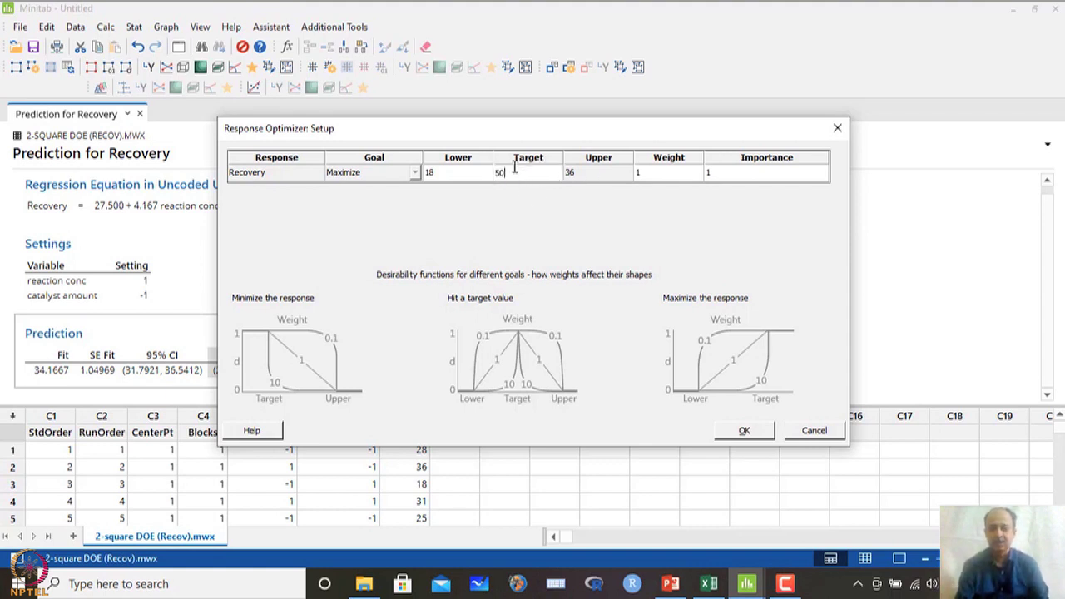
{"action": "left_click", "coordinate": [742, 431]}
- In the optimizer options, constrain reaction conc to the region from -1 to 1
{"action": "left_click", "coordinate": [628, 355]}
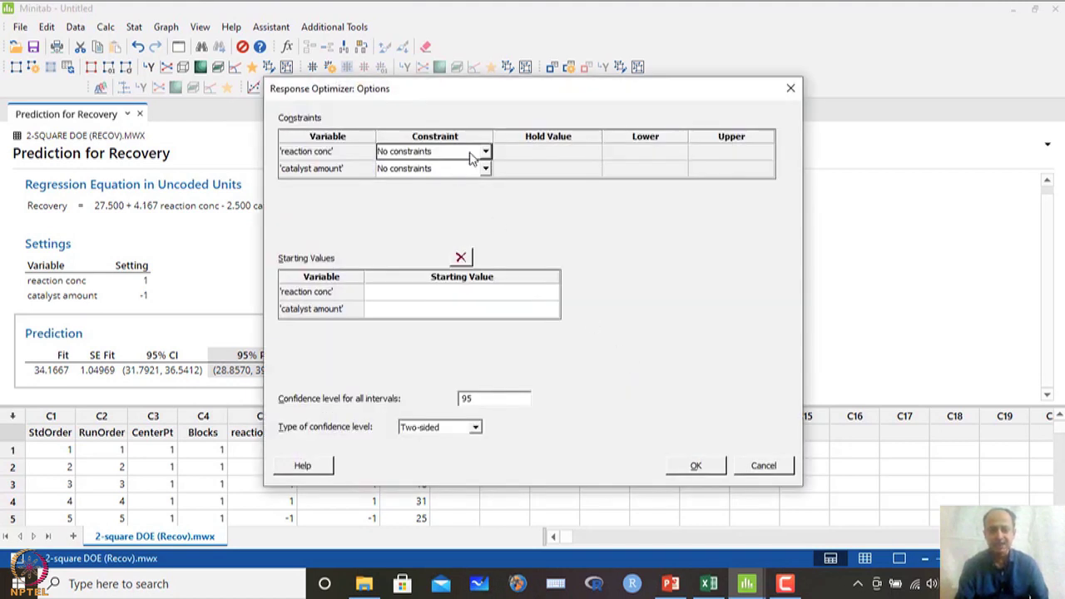
{"action": "left_click", "coordinate": [484, 152]}
{"action": "left_click", "coordinate": [458, 187]}
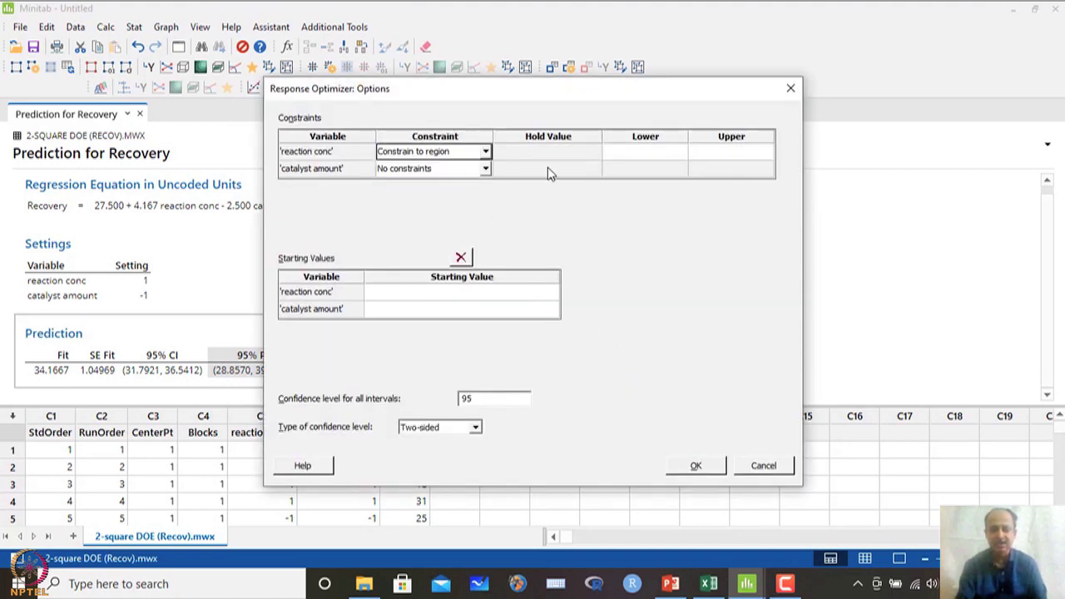
{"action": "left_click", "coordinate": [633, 157]}
{"action": "type", "text": "-1"}
{"action": "left_click", "coordinate": [735, 158]}
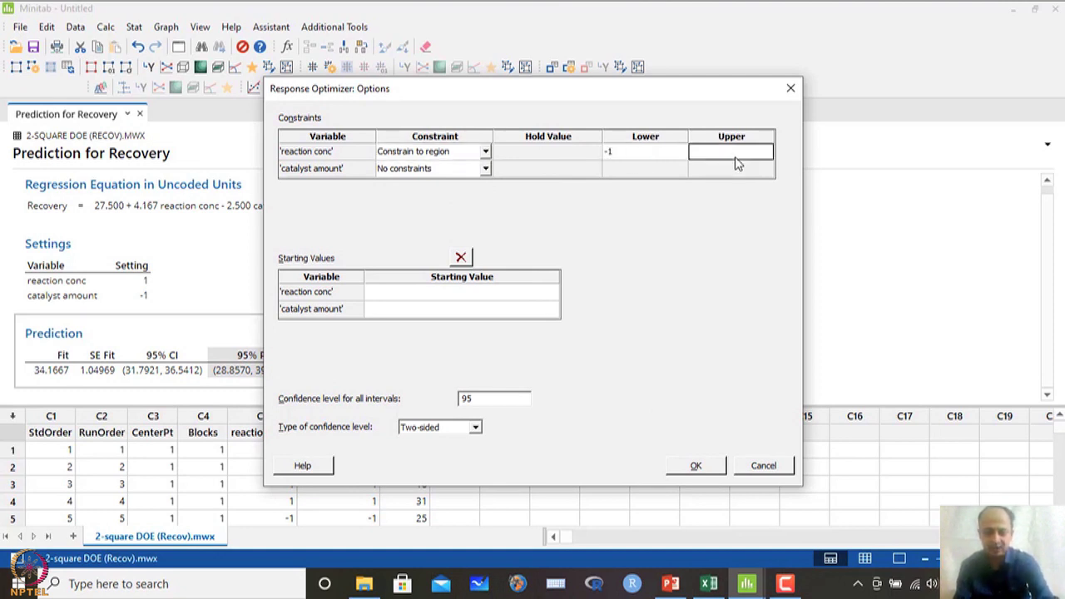
{"action": "type", "text": "1"}
- Constrain catalyst amount to the region from -1 to 1 and accept the optimizer options
{"action": "left_click", "coordinate": [440, 169]}
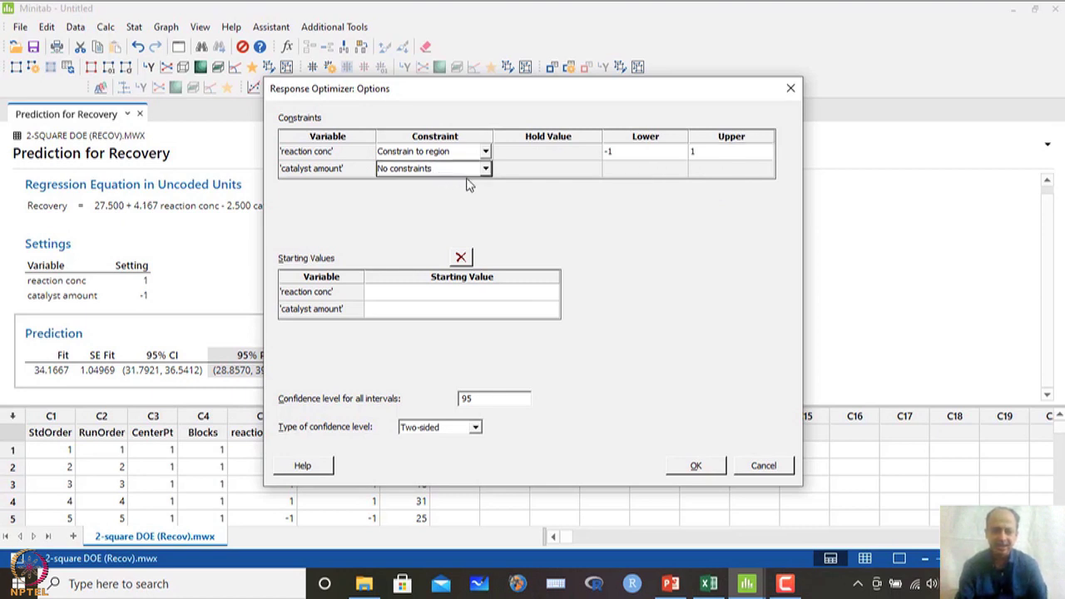
{"action": "left_click", "coordinate": [483, 169]}
{"action": "left_click", "coordinate": [460, 204]}
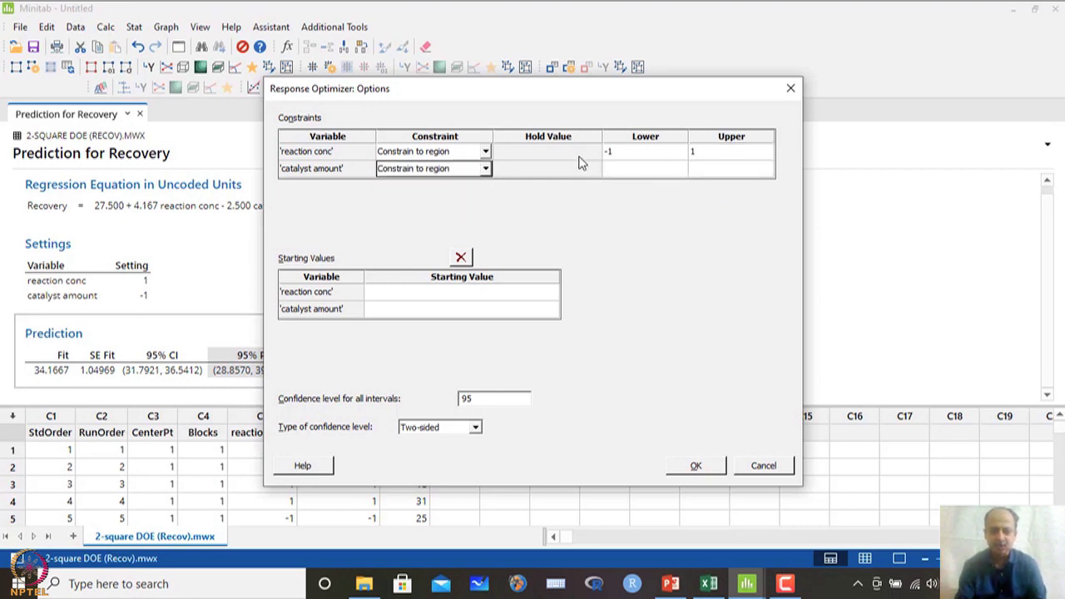
{"action": "left_click", "coordinate": [612, 170]}
{"action": "type", "text": "-1"}
{"action": "left_click", "coordinate": [713, 175]}
{"action": "type", "text": "1"}
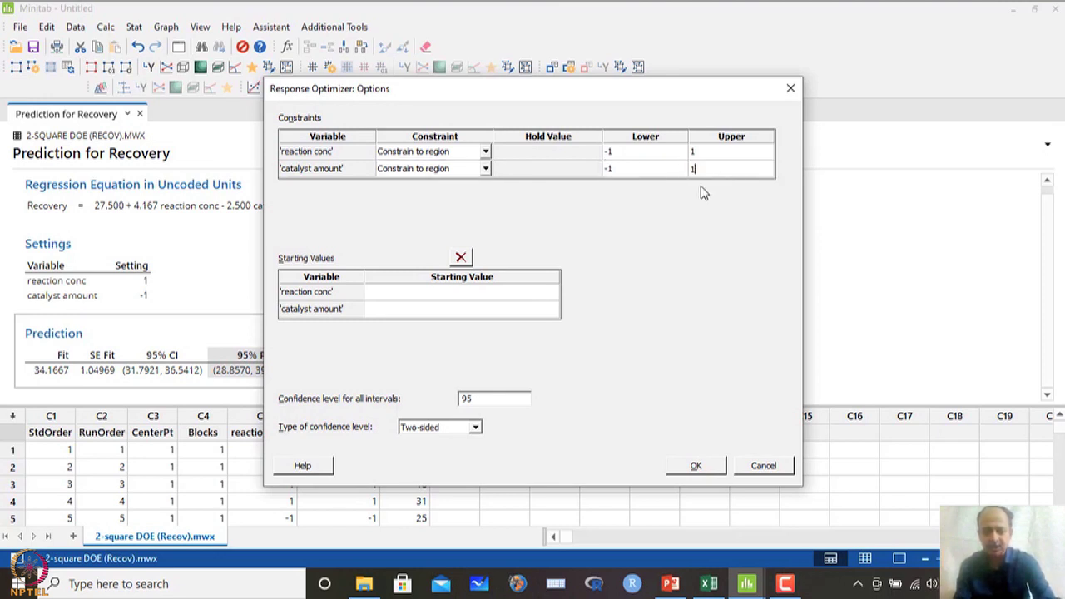
{"action": "left_click", "coordinate": [697, 468]}
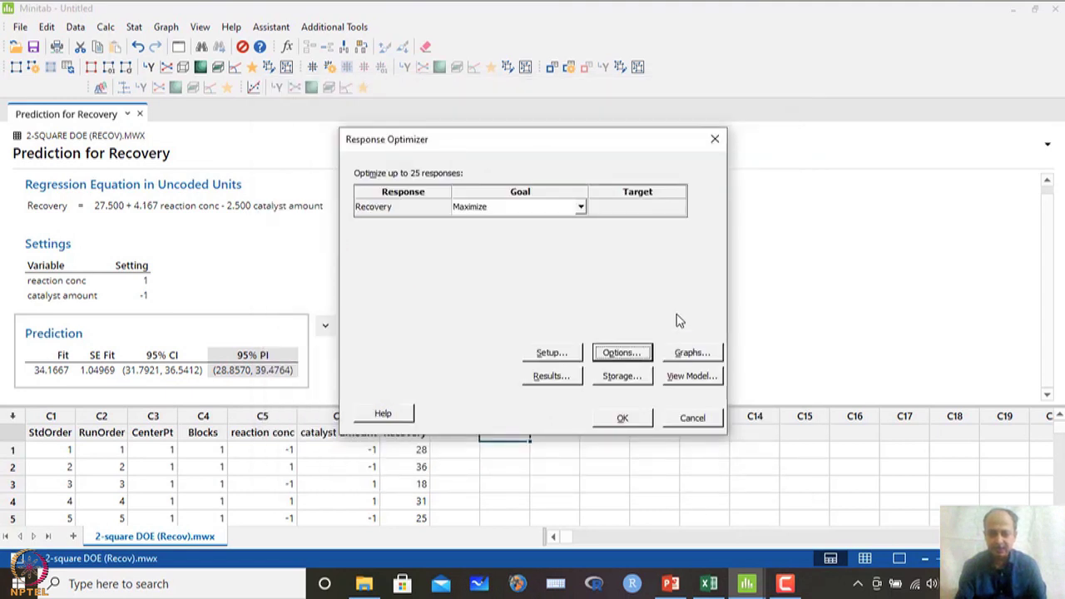
- Keep the optimization plot, default result tables and weight of 1, and run the response optimization for Recovery
{"action": "left_click", "coordinate": [683, 358]}
{"action": "left_click", "coordinate": [580, 323]}
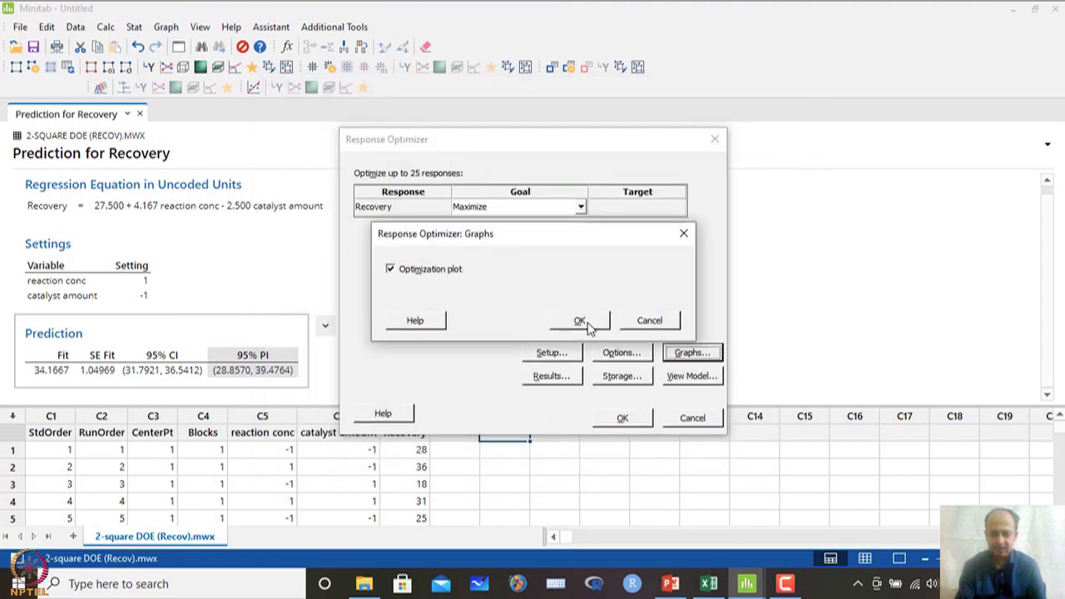
{"action": "left_click", "coordinate": [552, 376]}
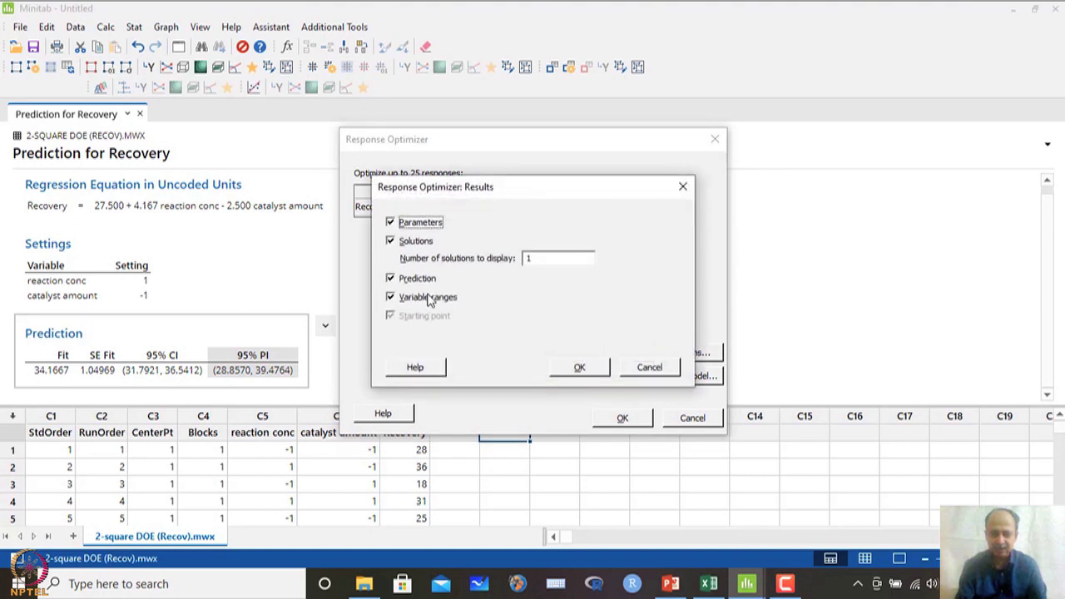
{"action": "left_click", "coordinate": [591, 374]}
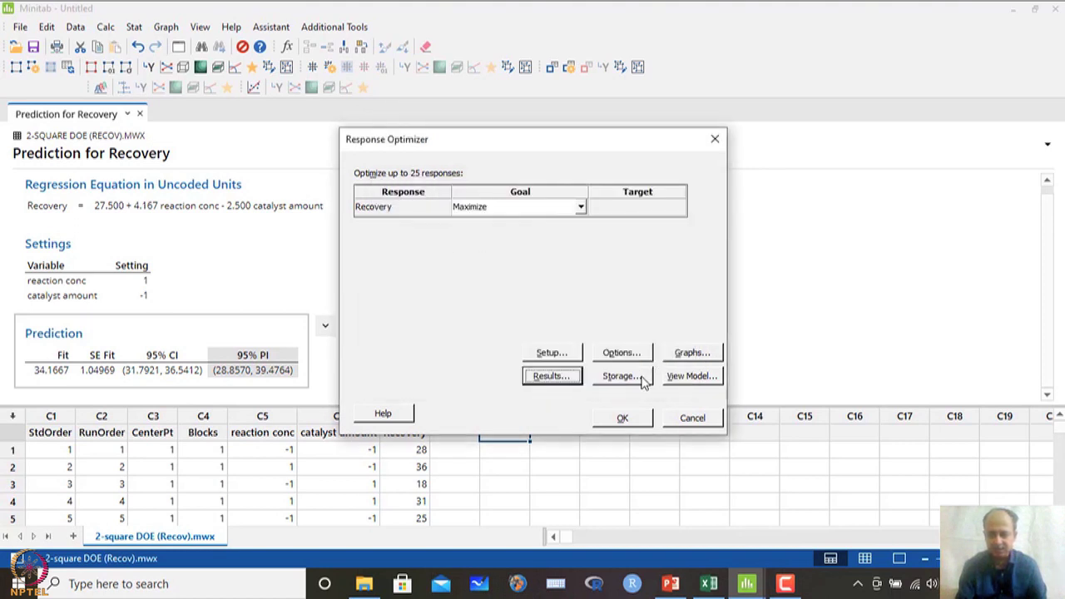
{"action": "left_click", "coordinate": [552, 352]}
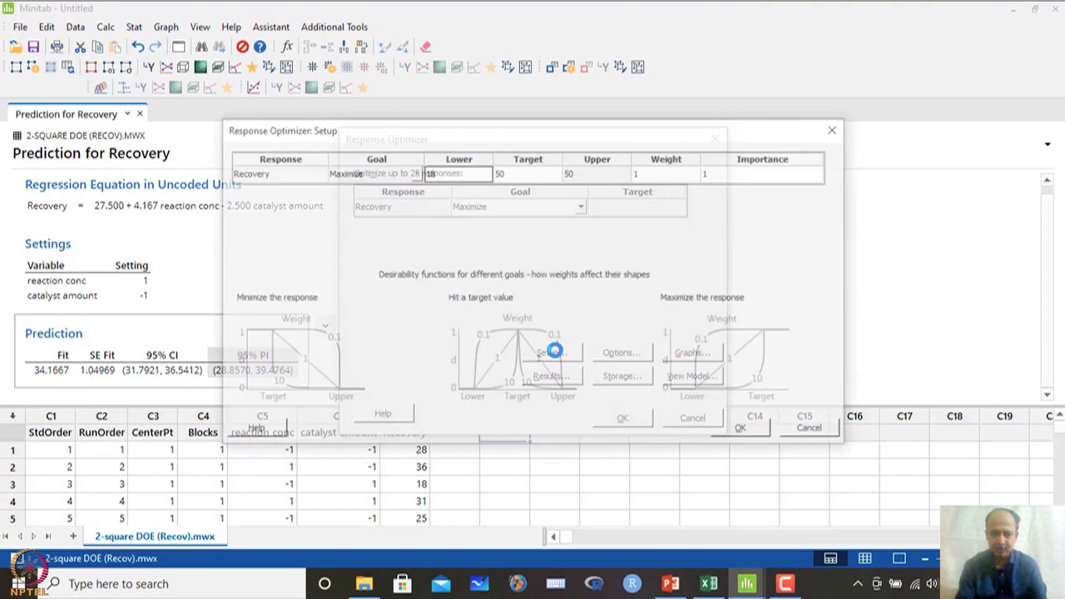
{"action": "left_click", "coordinate": [668, 174]}
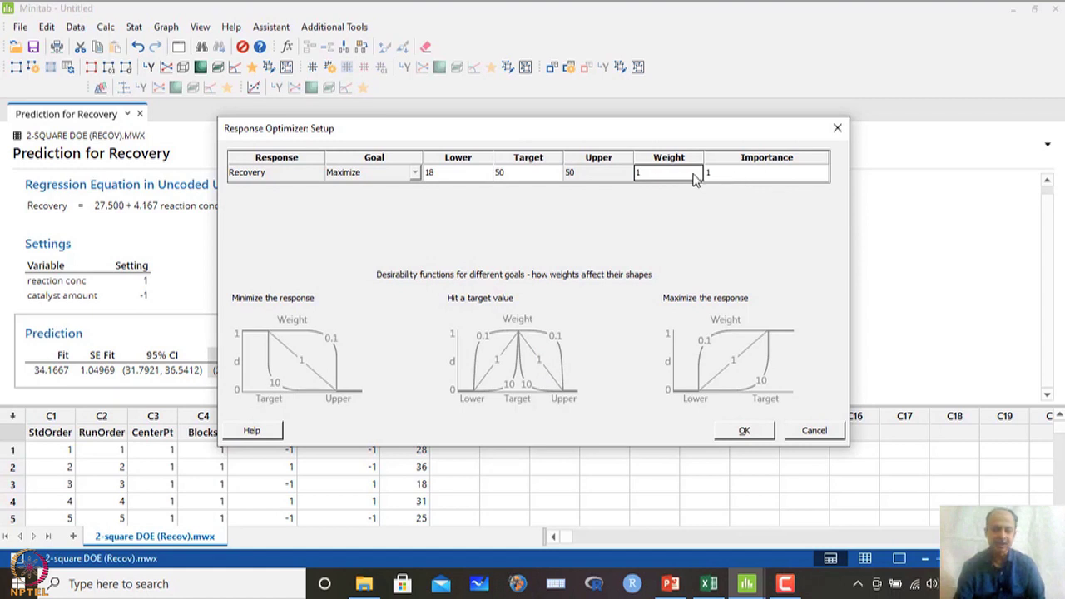
{"action": "left_click", "coordinate": [743, 428]}
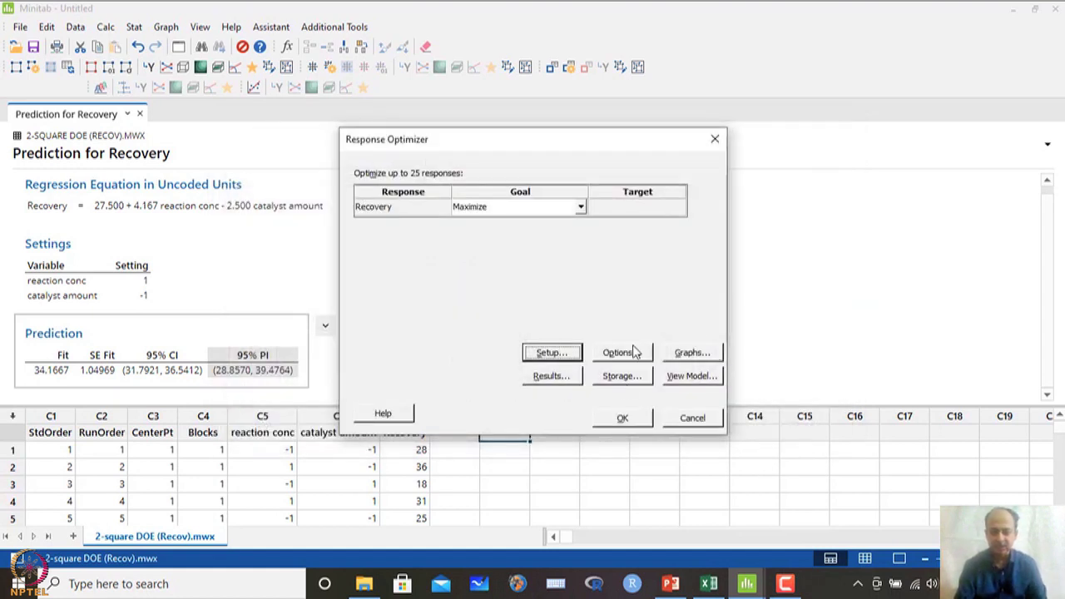
{"action": "left_click", "coordinate": [629, 422]}
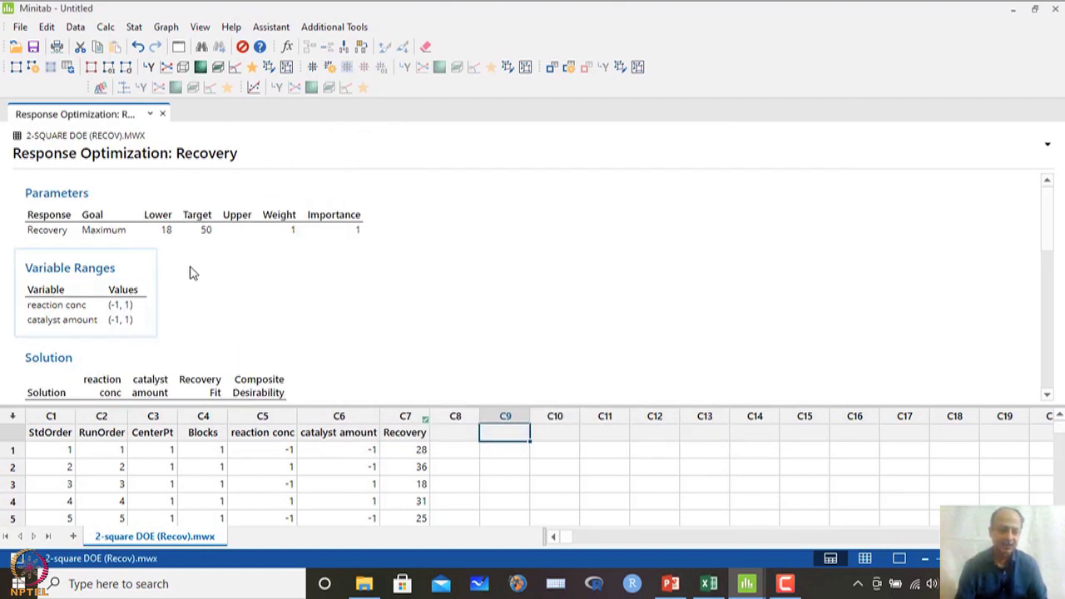
- Review the optimization output and copy its Solution table as a picture
{"action": "scroll", "coordinate": [200, 283], "scroll_direction": "down", "scroll_amount": 2}
{"action": "scroll", "coordinate": [218, 295], "scroll_direction": "up", "scroll_amount": 1}
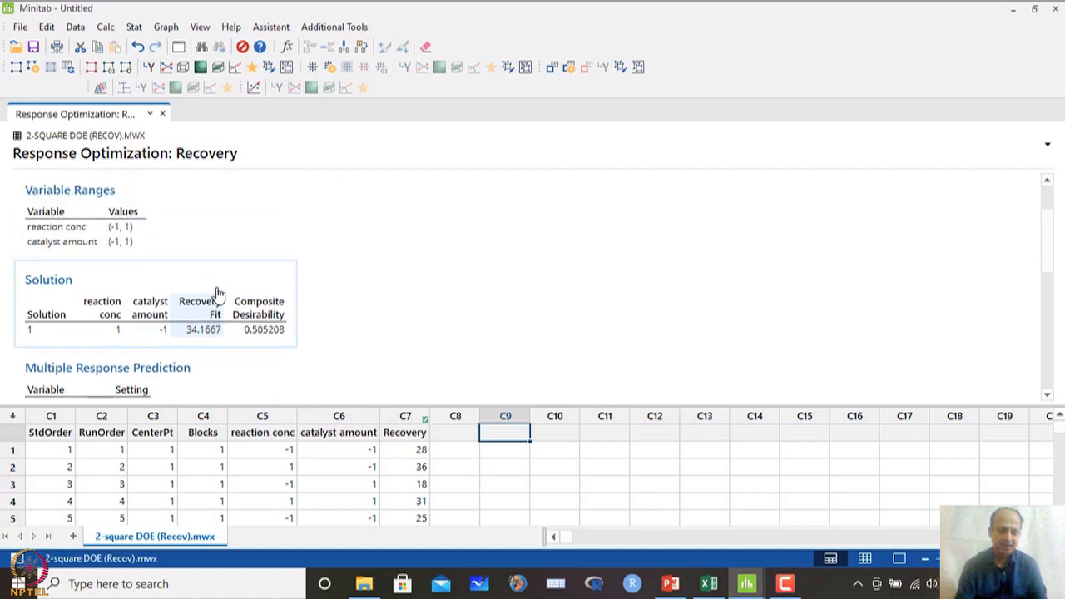
{"action": "scroll", "coordinate": [214, 295], "scroll_direction": "down", "scroll_amount": 1}
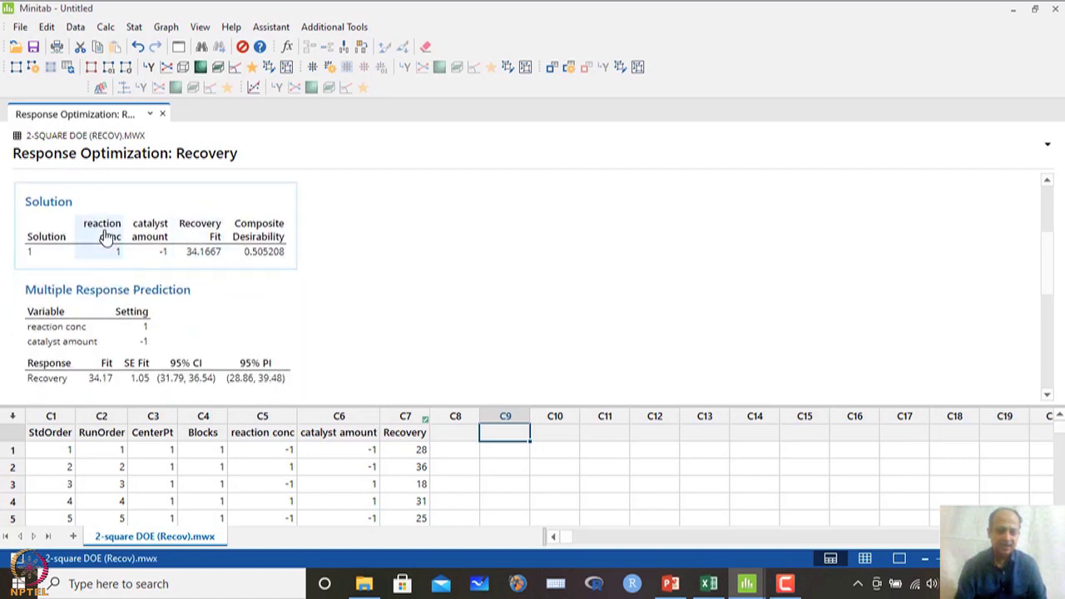
{"action": "left_click", "coordinate": [161, 260]}
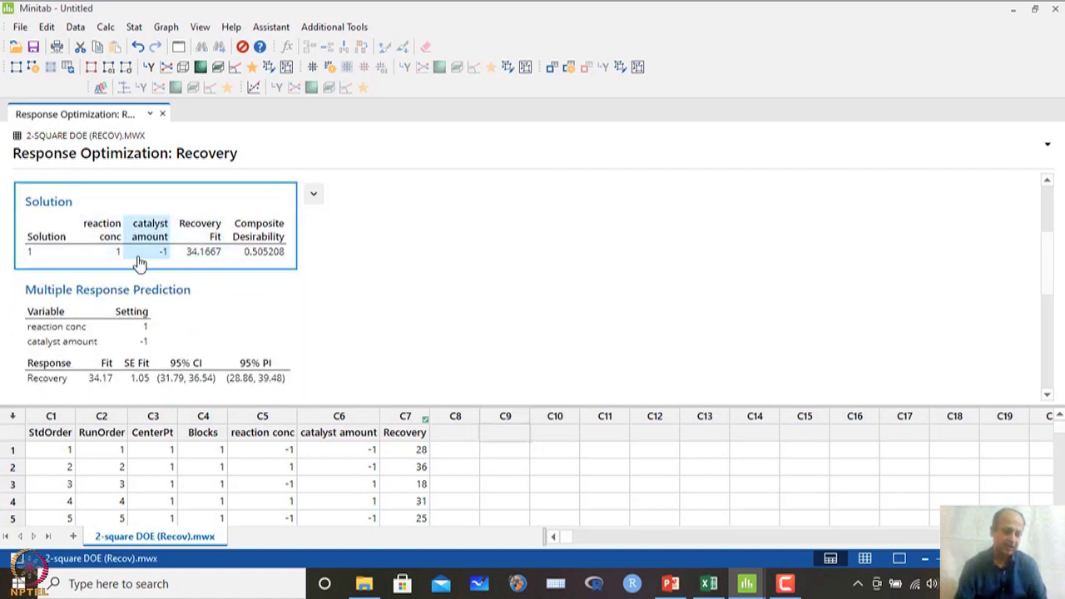
{"action": "left_click", "coordinate": [41, 257]}
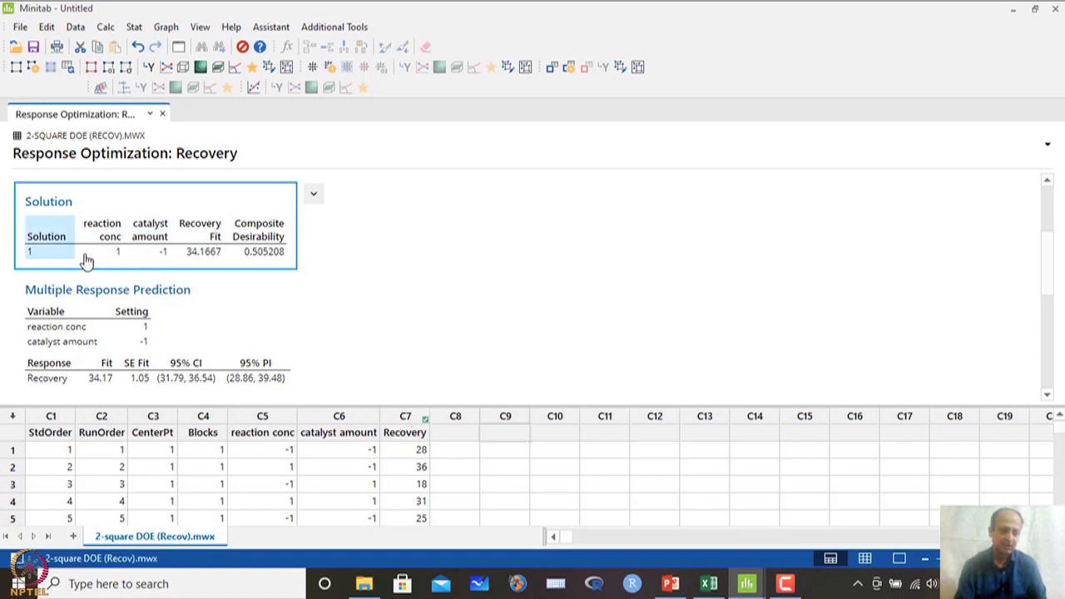
{"action": "left_click", "coordinate": [315, 198]}
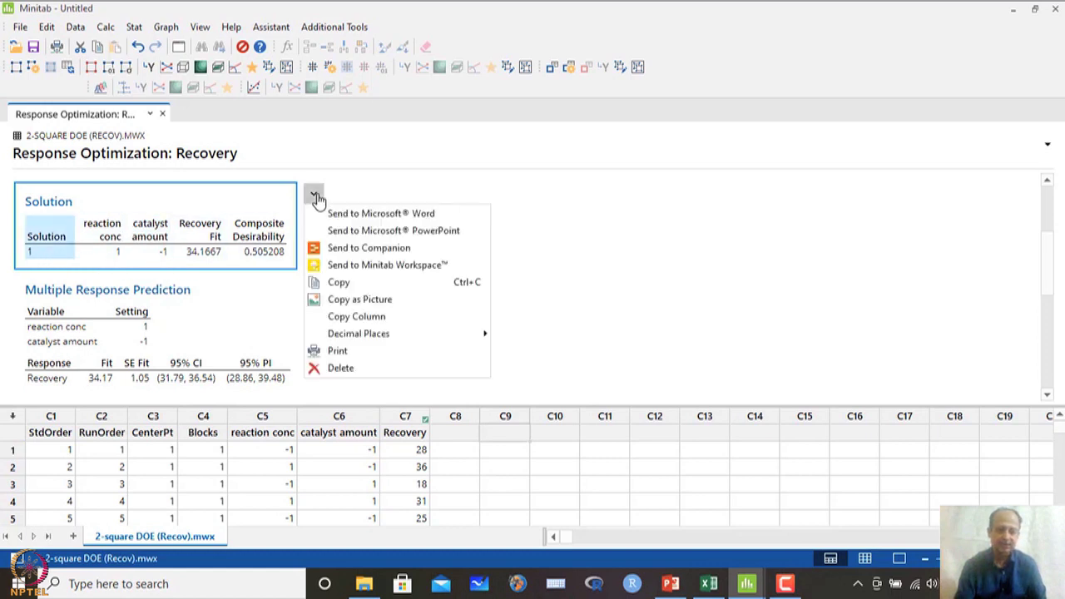
{"action": "left_click", "coordinate": [349, 301]}
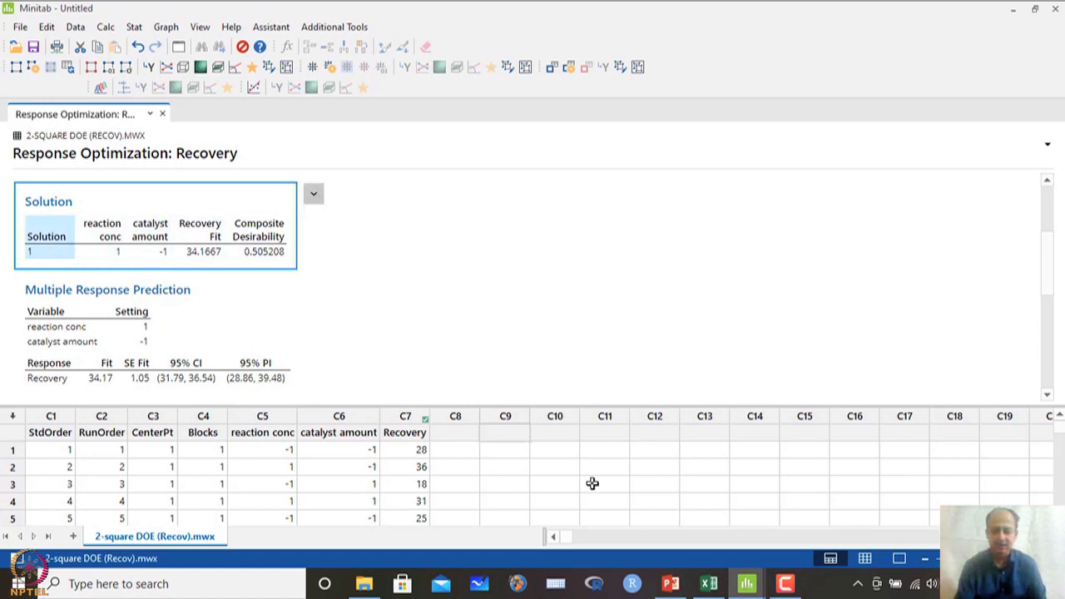
- Switch to the Excel workbook, paste the Solution picture below the Analysis of Variance picture, enlarge it for viewing, and delete it
{"action": "left_click", "coordinate": [707, 586]}
{"action": "scroll", "coordinate": [358, 432], "scroll_direction": "down", "scroll_amount": 3}
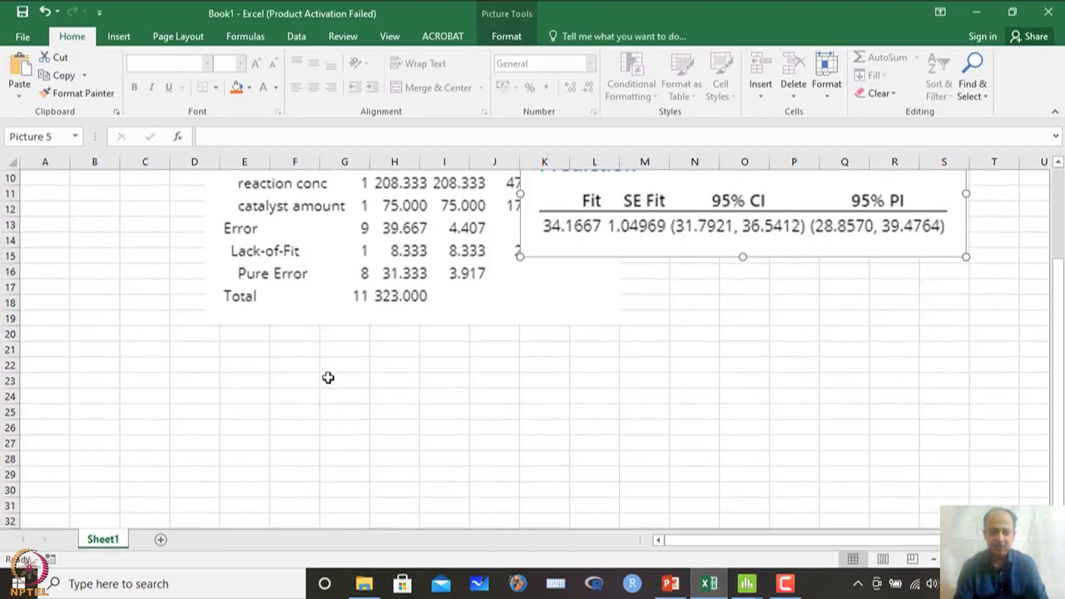
{"action": "left_click", "coordinate": [260, 345]}
{"action": "key", "text": "ctrl+v"}
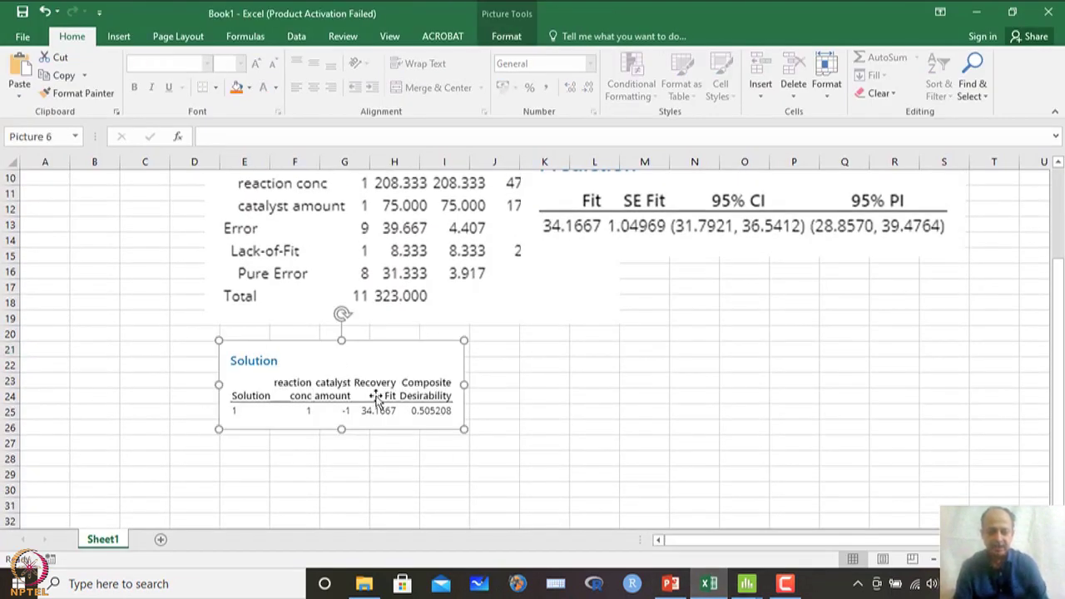
{"action": "left_click_drag", "start_coordinate": [466, 427], "coordinate": [629, 467]}
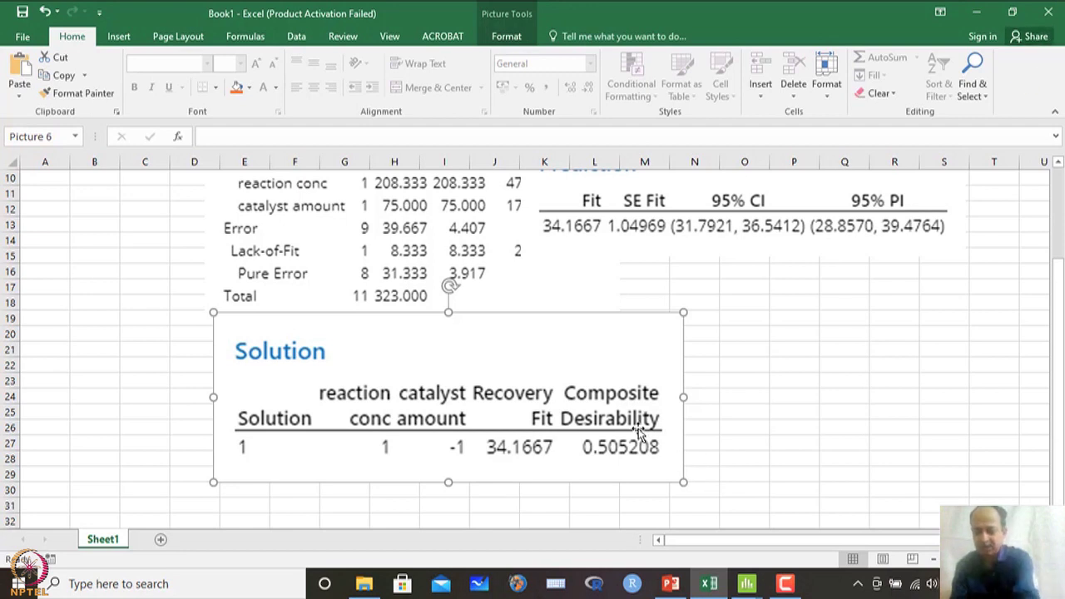
{"action": "key", "text": "Delete"}
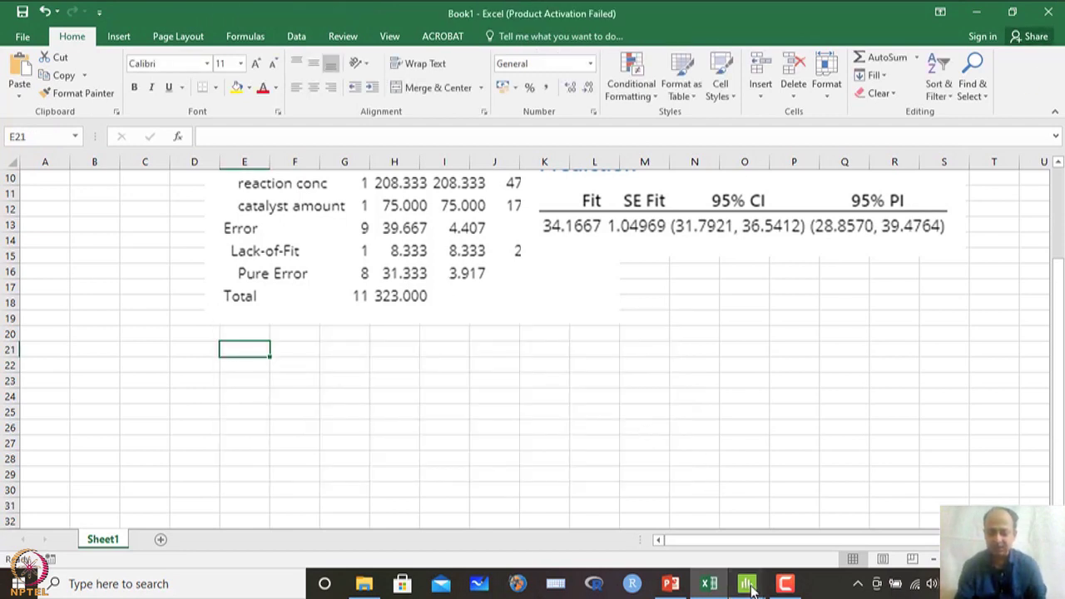
- View the 2-square (Basic Design) Montgomery worksheet in the other Minitab window, and switch to the PowerPoint slide with the Chemical Process example
{"action": "mouse_move", "coordinate": [751, 588]}
{"action": "left_click", "coordinate": [803, 532]}
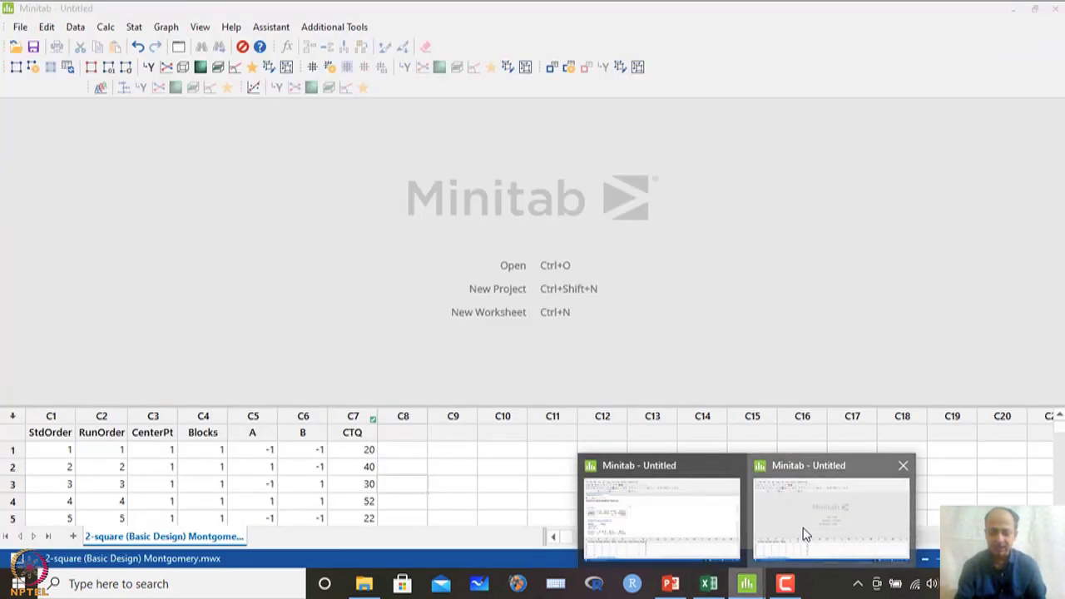
{"action": "left_click", "coordinate": [311, 449]}
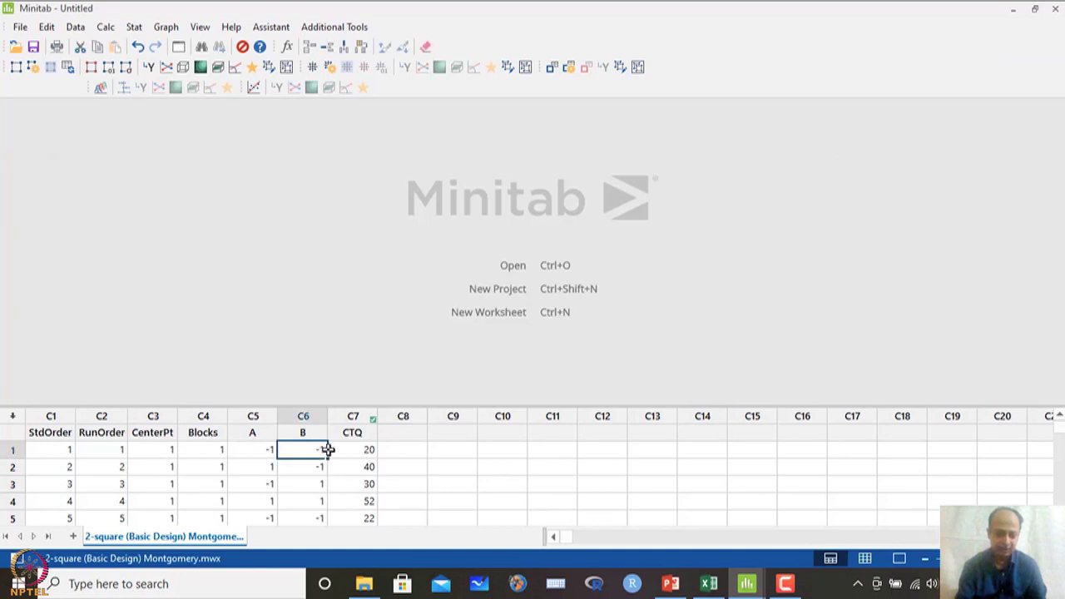
{"action": "left_click", "coordinate": [709, 584]}
{"action": "left_click", "coordinate": [670, 584]}
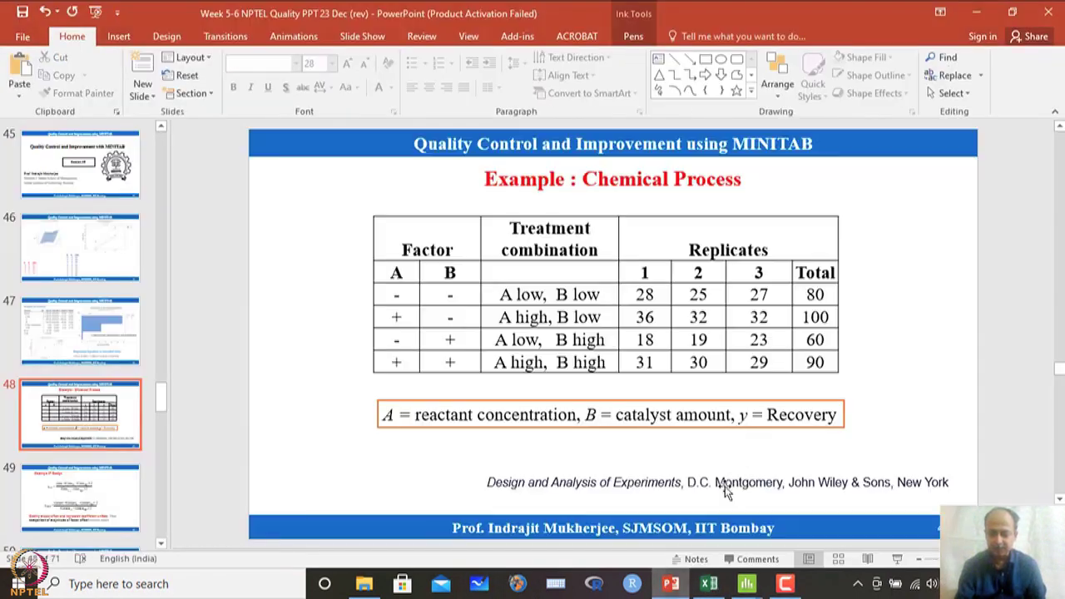